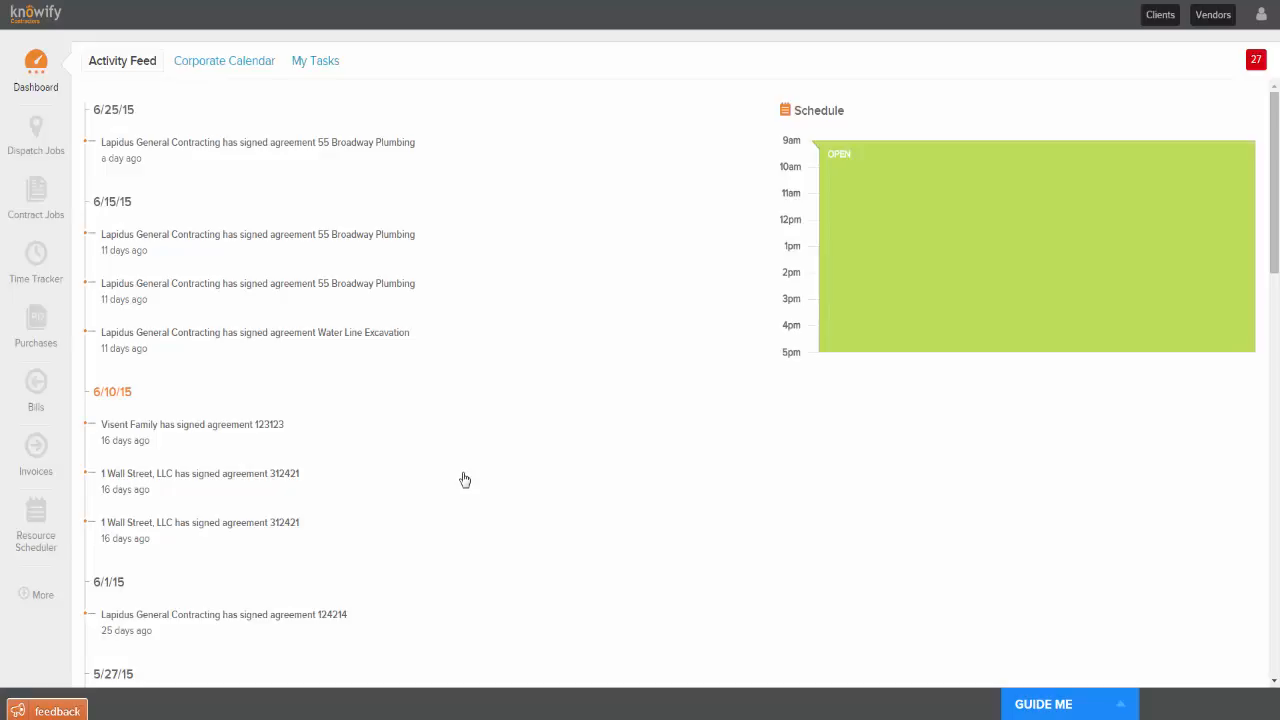
Open the Manage Contract Jobs list from the Contract Jobs sidebar entry
left_click(52, 216)
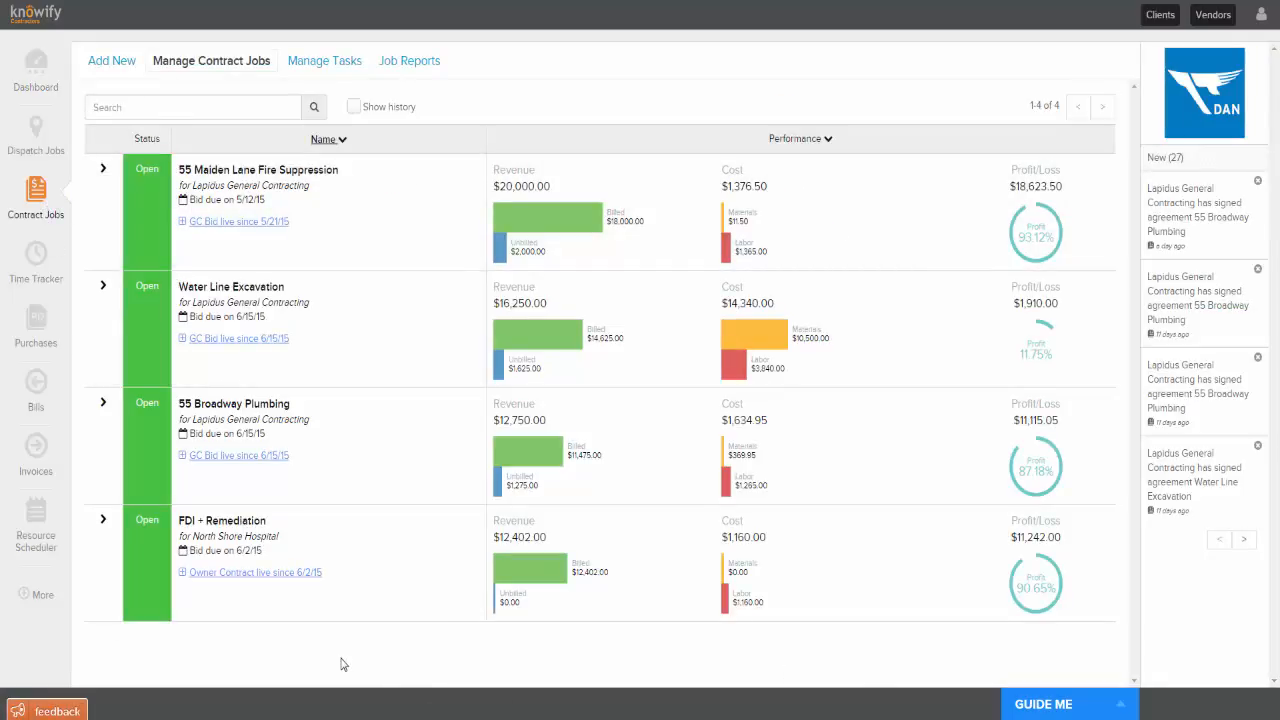
Create Tutorial Job for Lapidus General Contracting, sited at the client's 1 Wall Street address
left_click(104, 62)
left_click(520, 97)
left_click(520, 123)
left_click(519, 140)
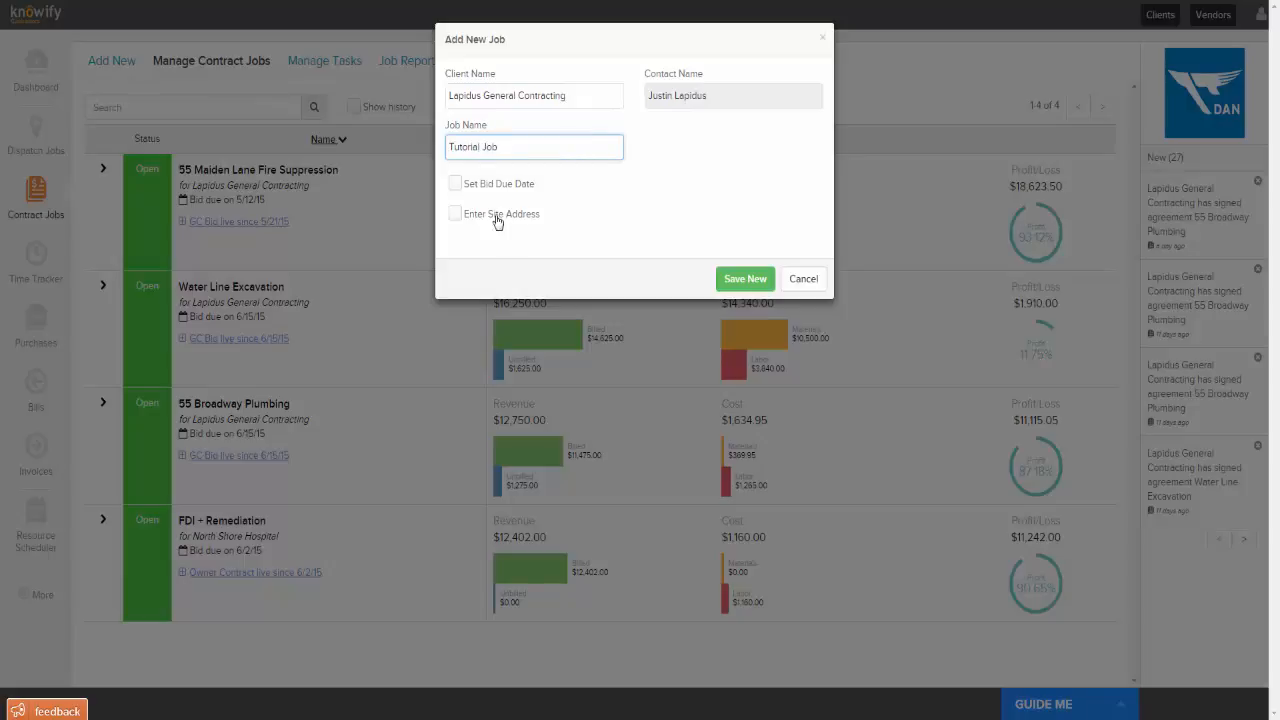
left_click(458, 215)
left_click(628, 217)
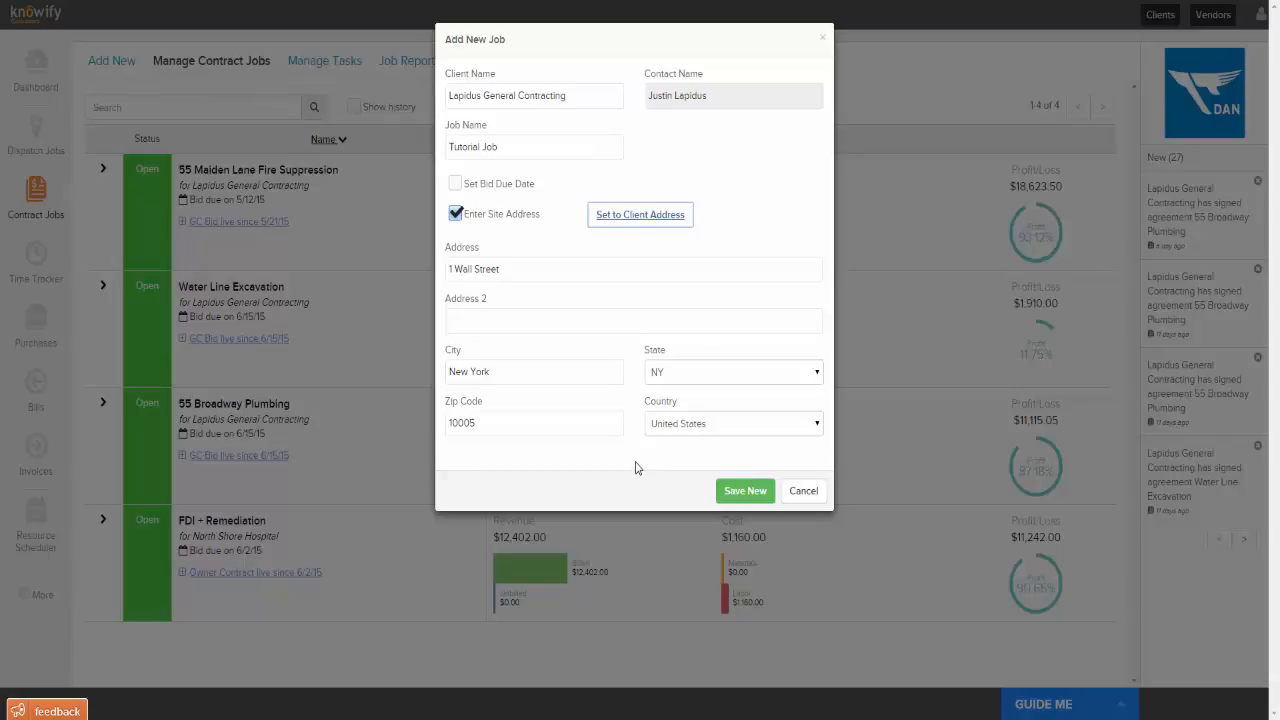
left_click(747, 489)
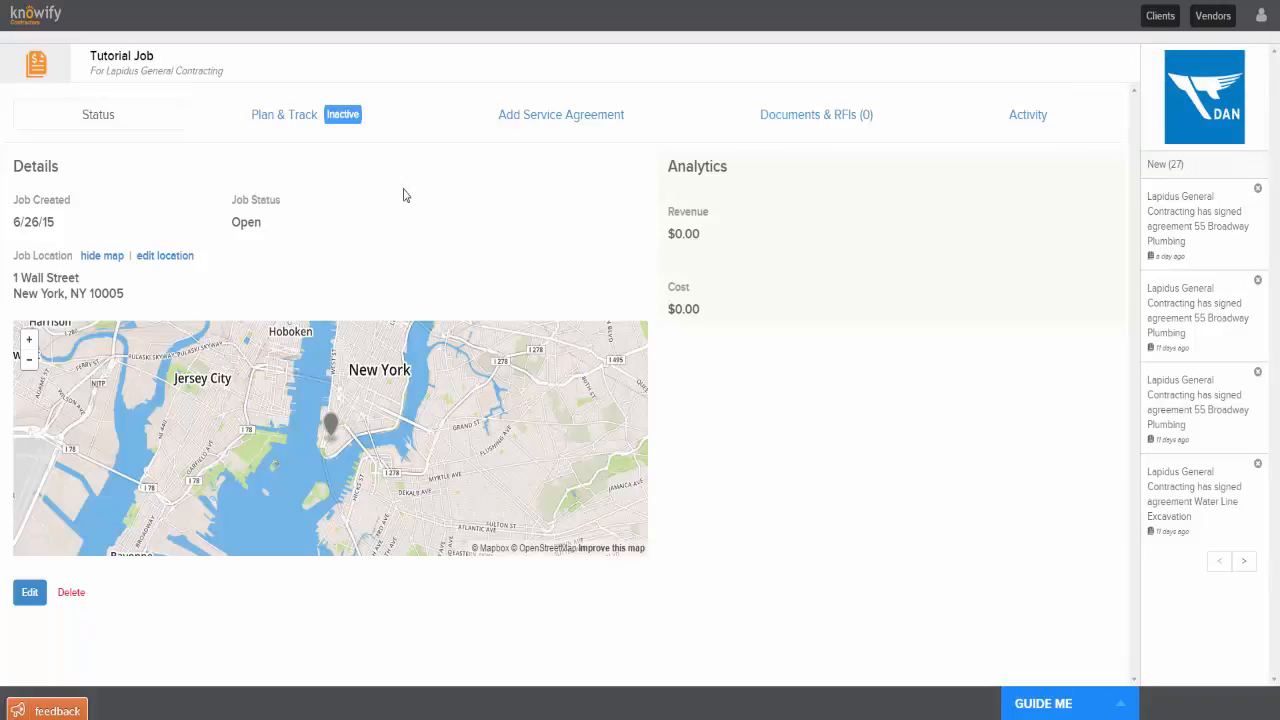
Switch to Tutorial Job's Plan & Track tab
left_click(286, 125)
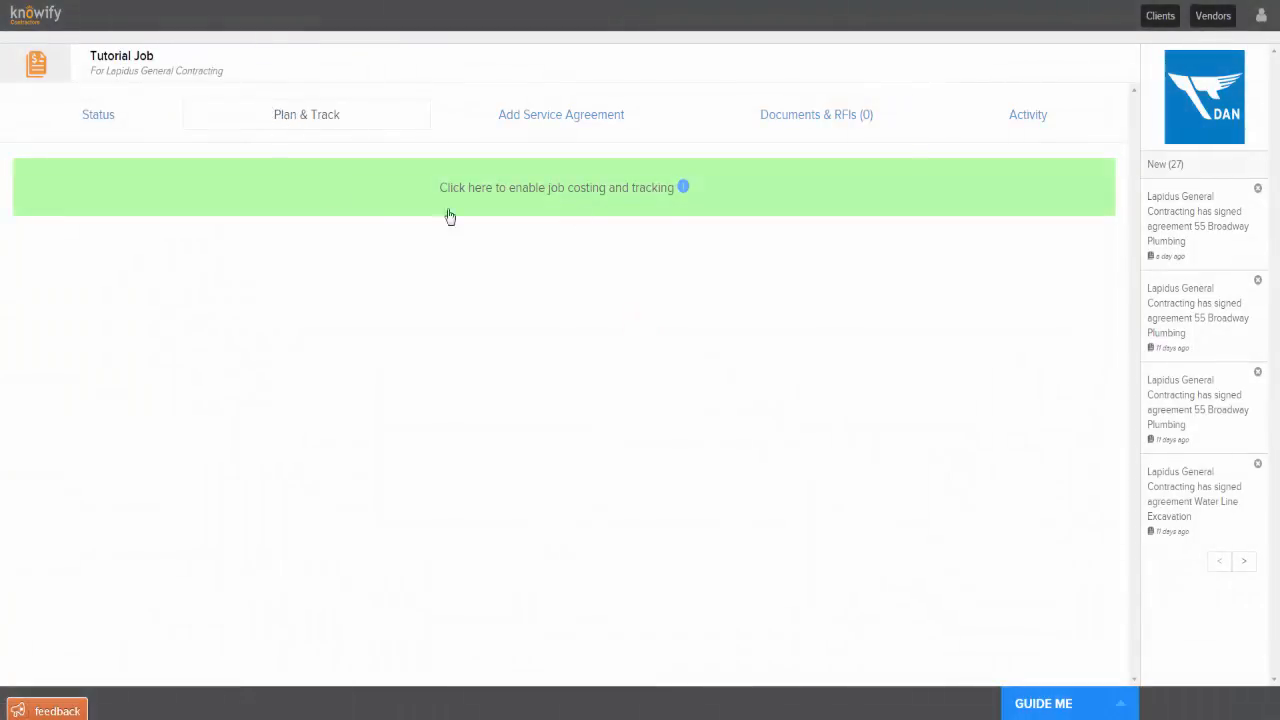
Enable job costing and add a Rough In milestone, 06/26/15–07/03/15, with tasks enabled
left_click(515, 190)
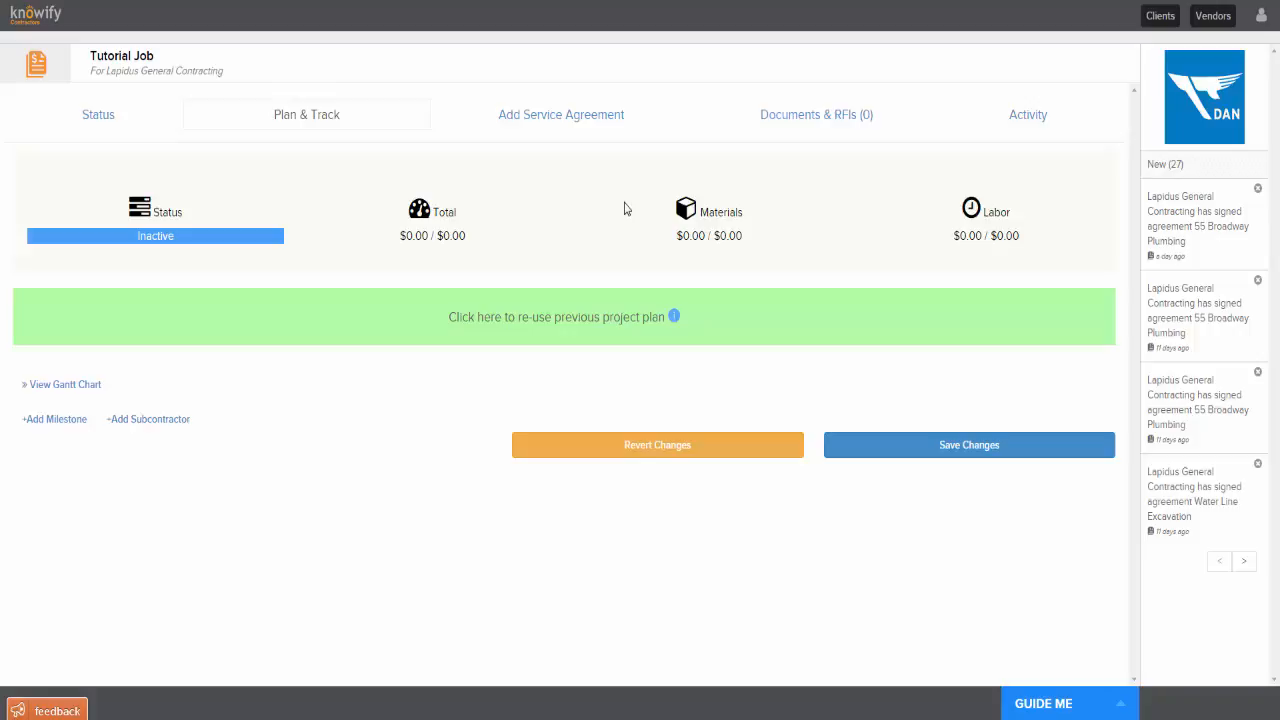
left_click(55, 419)
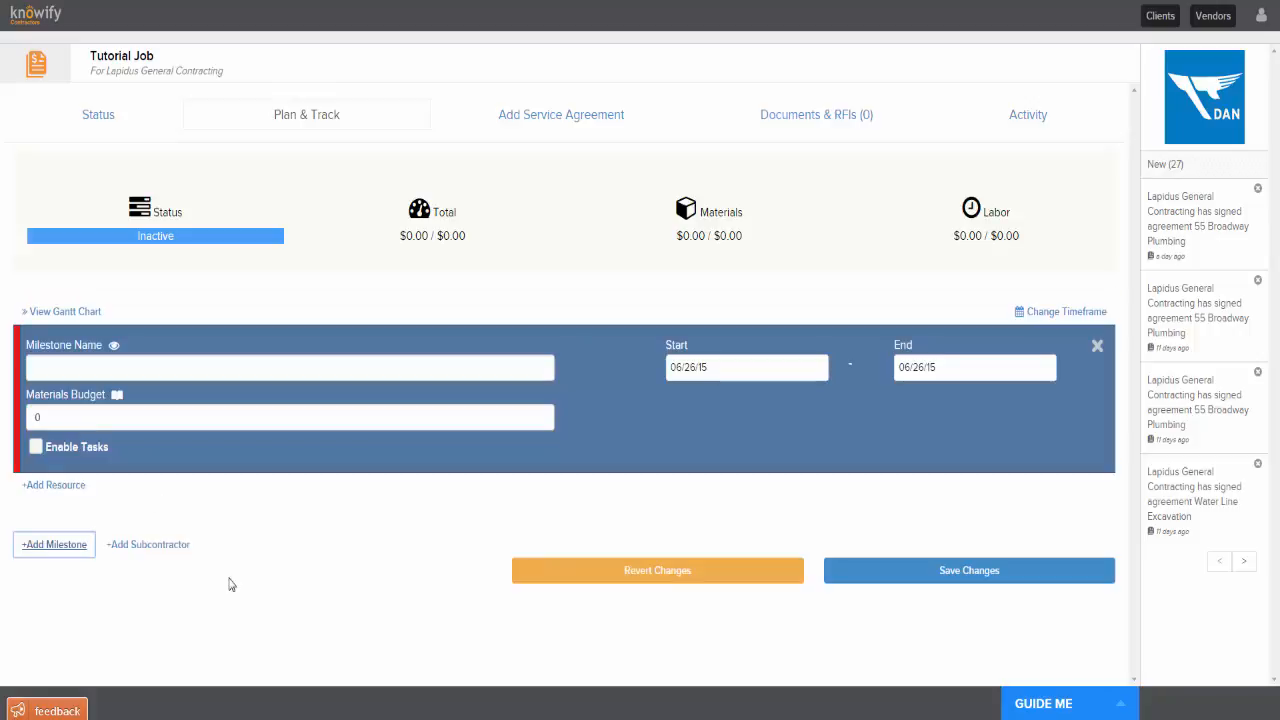
left_click(335, 370)
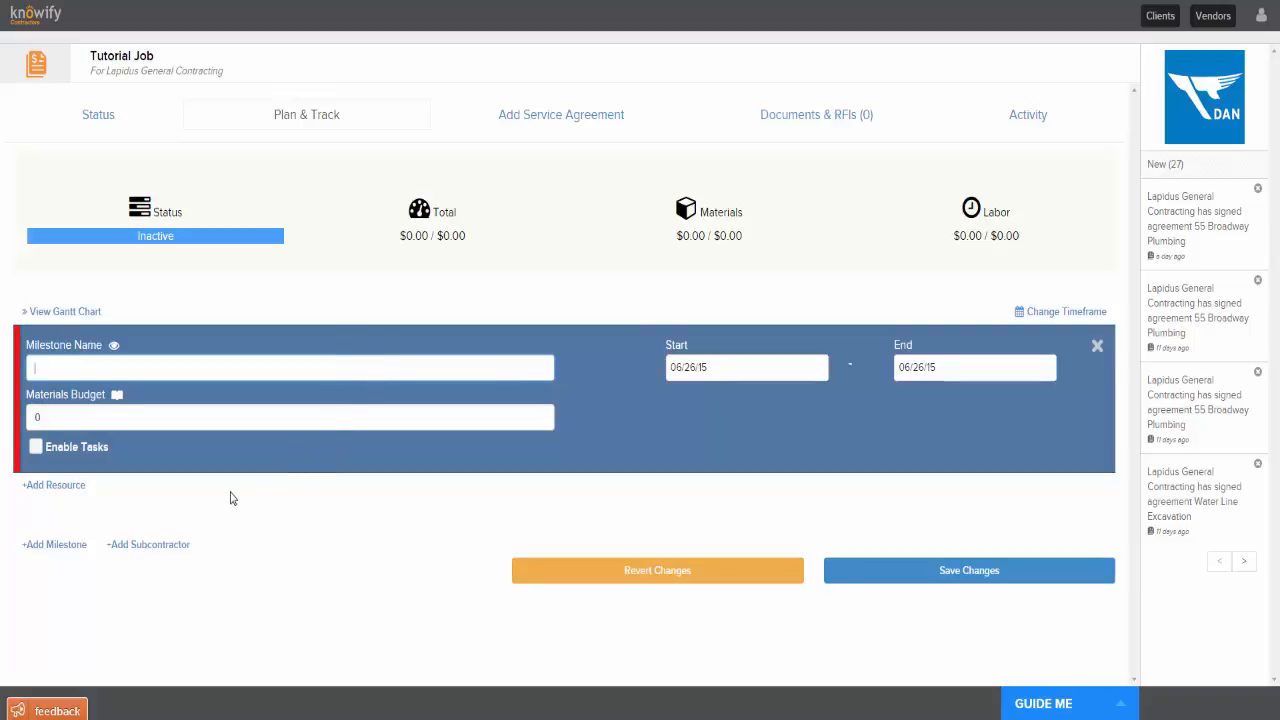
left_click(37, 448)
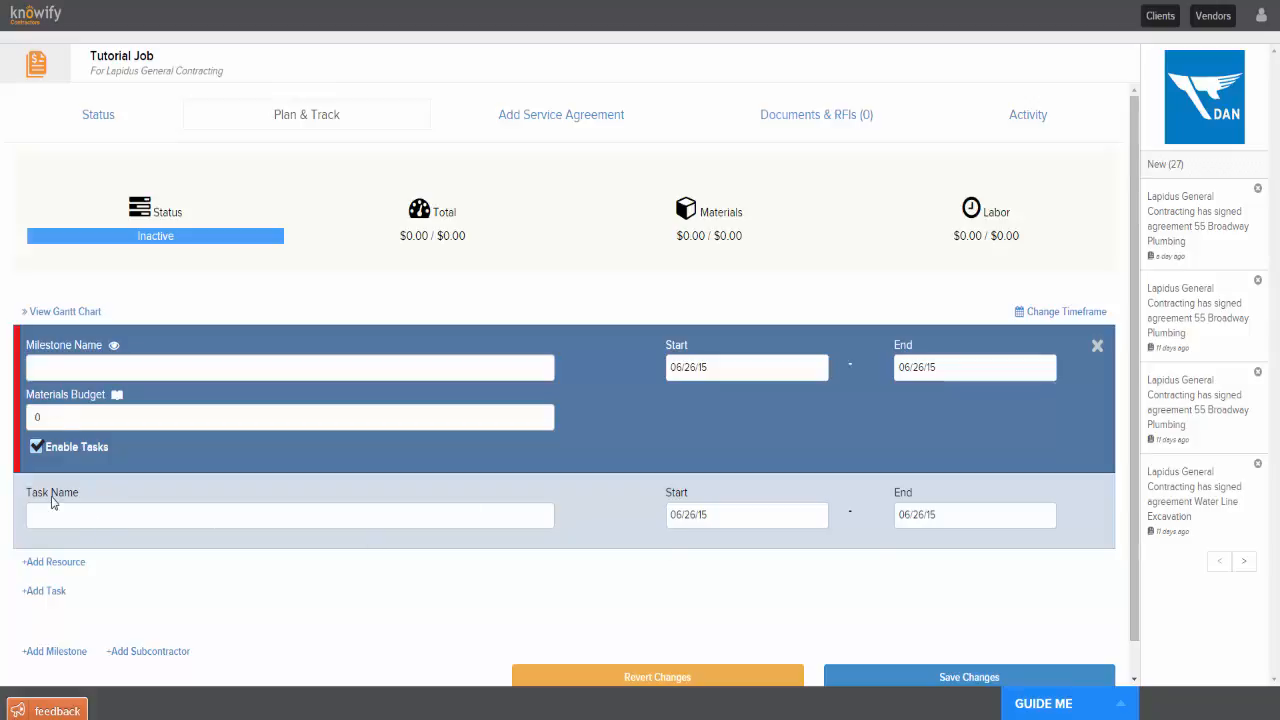
left_click(170, 371)
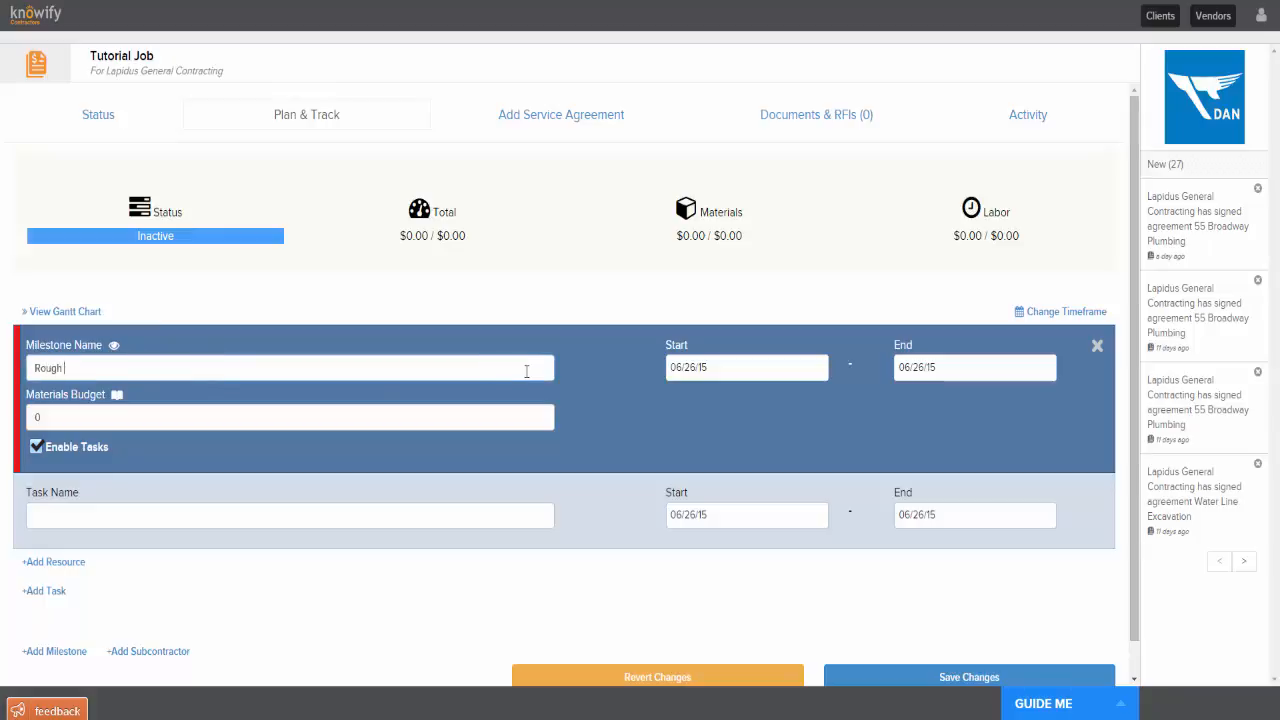
left_click(916, 376)
left_click(1020, 546)
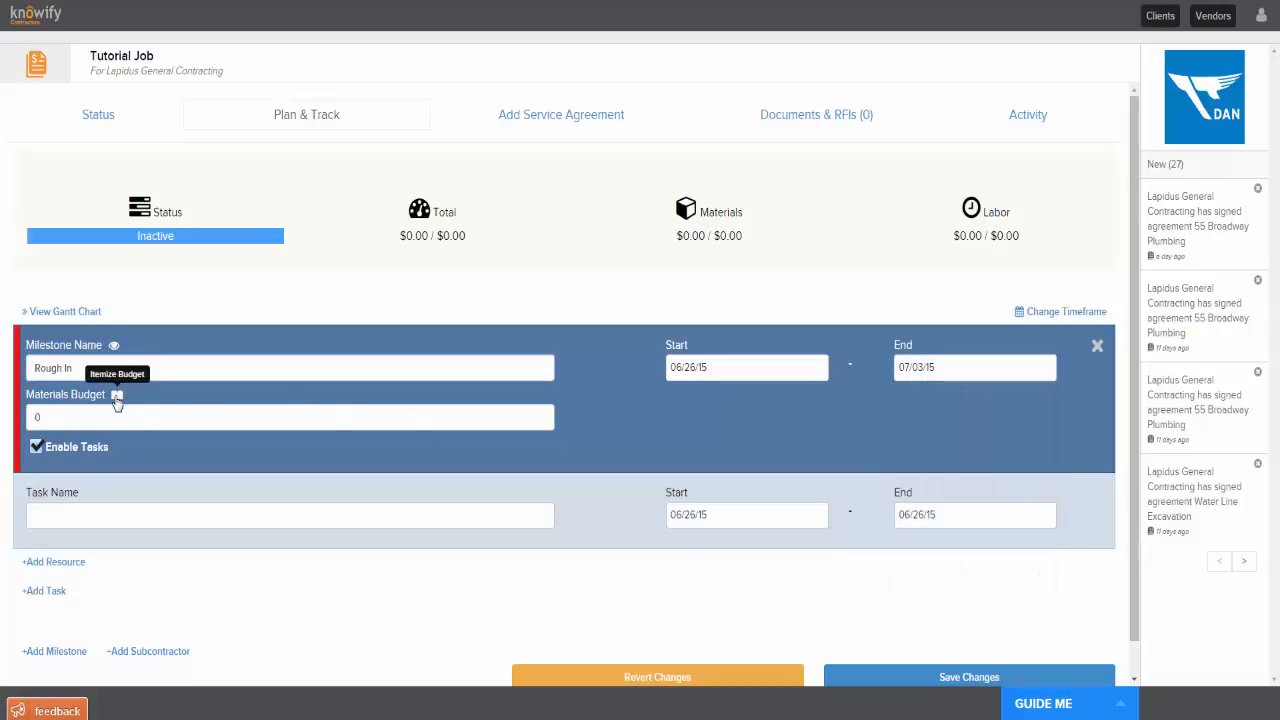
Itemize the Rough In materials budget, adding 100 Pipe from the catalog at $0.50
left_click(117, 396)
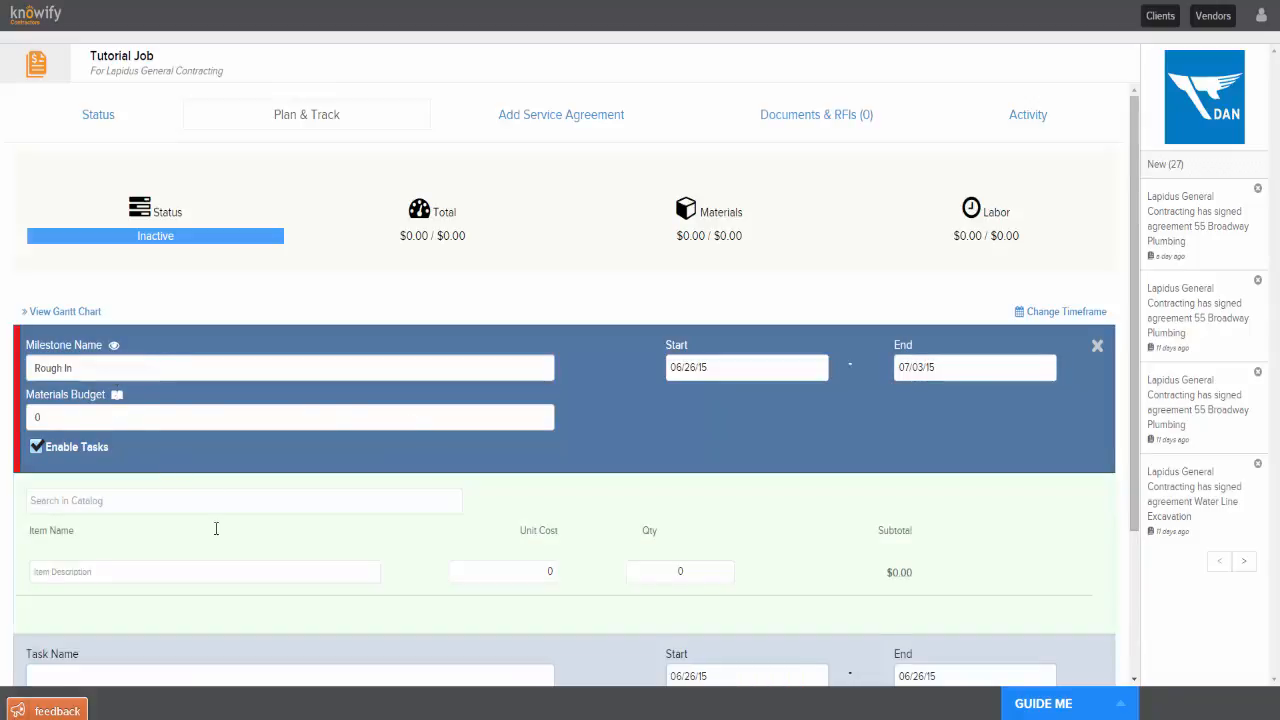
scroll(125, 378, "down", 2)
left_click(127, 352)
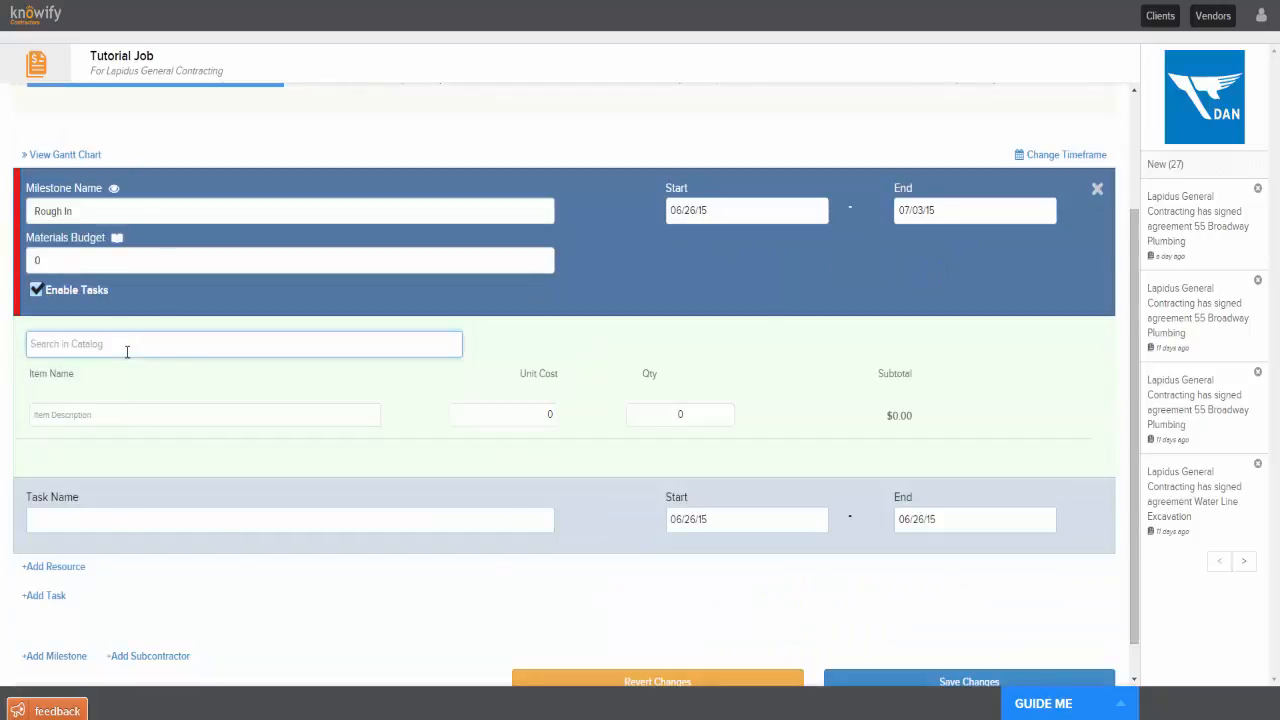
type("pip")
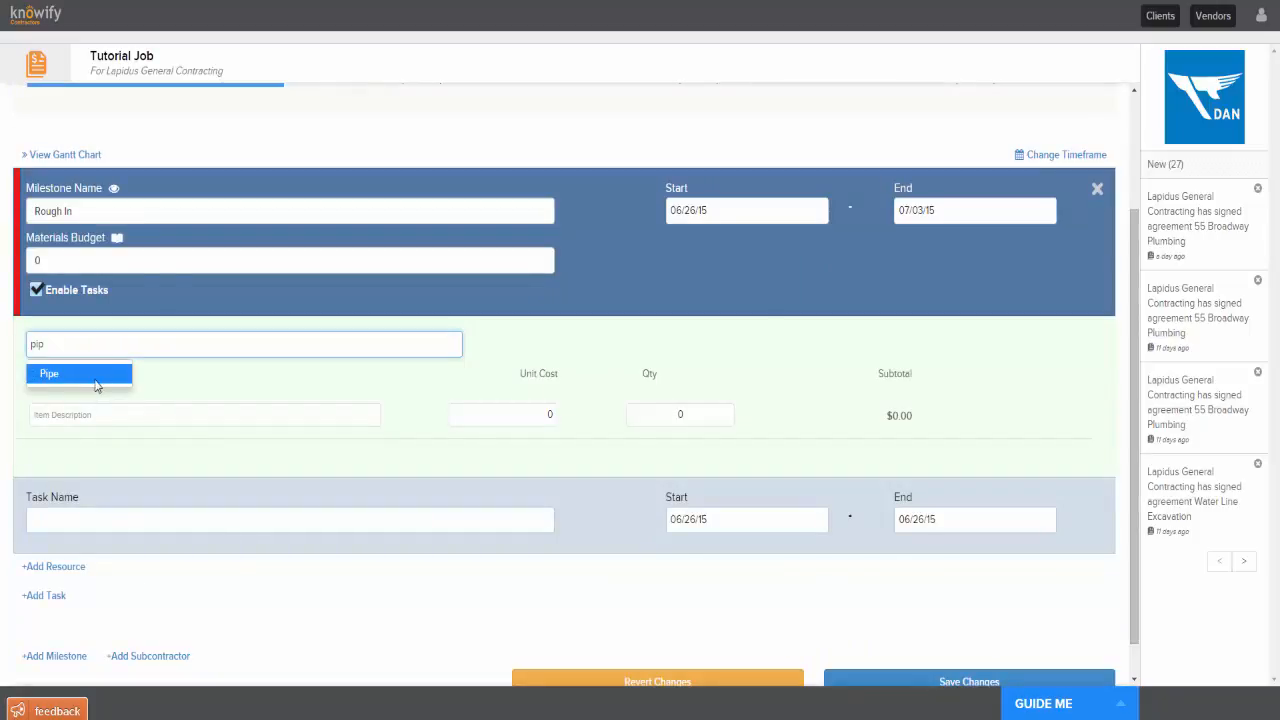
left_click(96, 378)
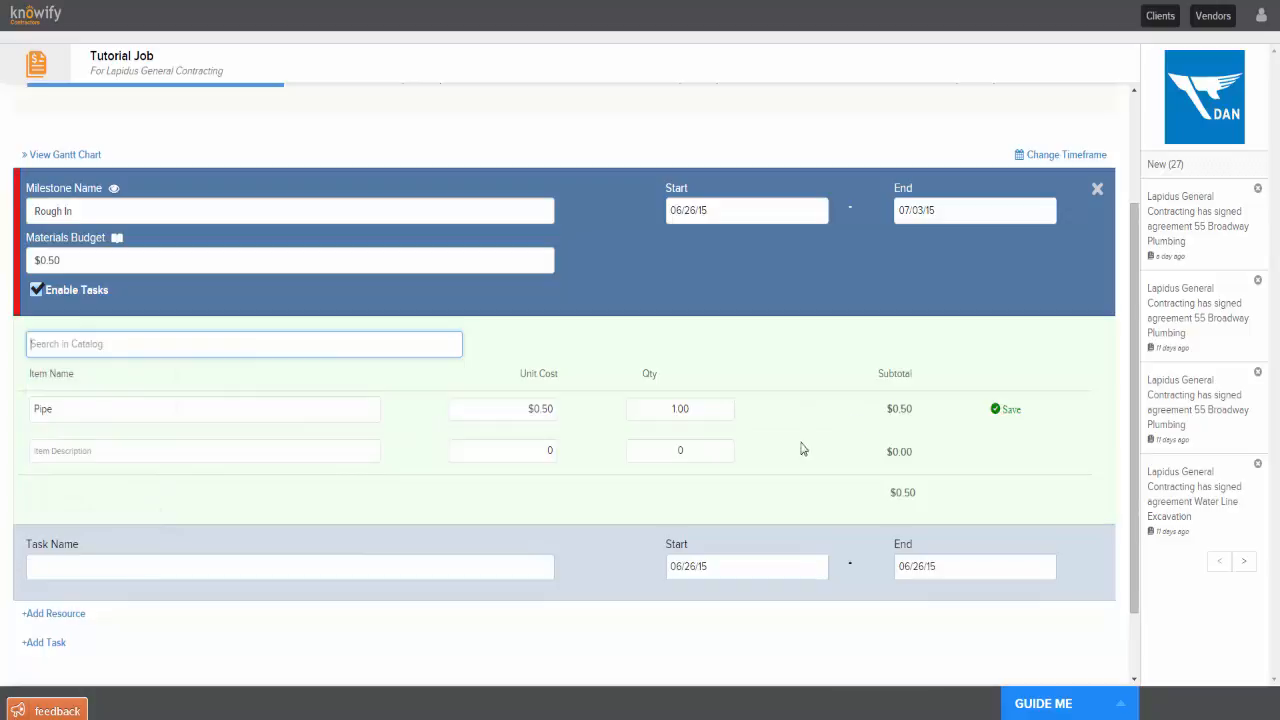
left_click(676, 409)
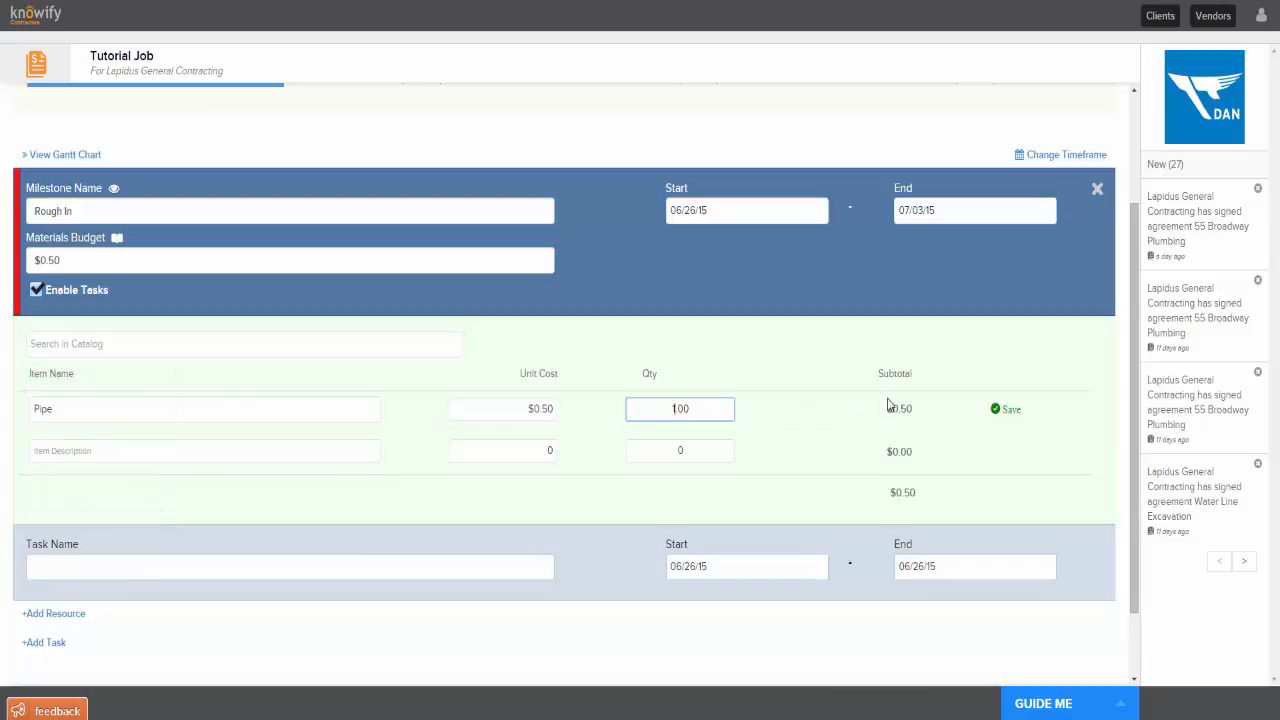
type("00")
key("Tab")
left_click(998, 409)
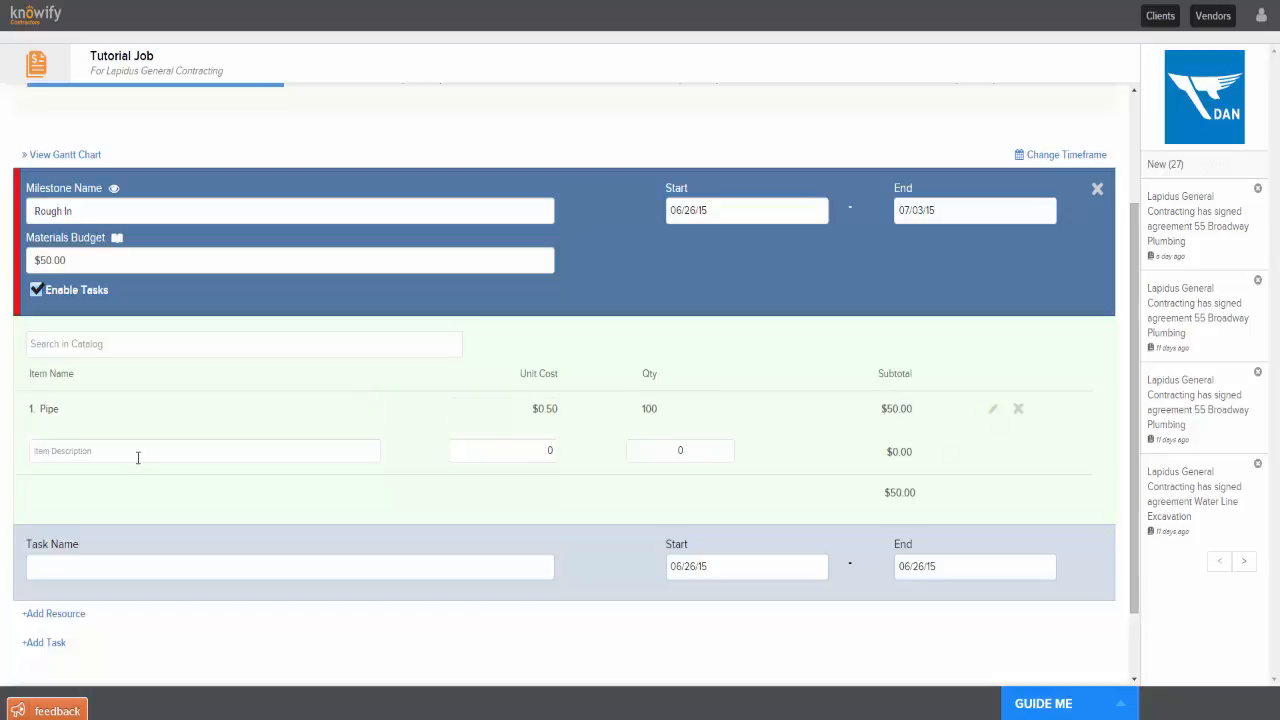
Add an Excavator rental (daily) line item: 3 at $1,250, bringing materials to $3,800
left_click(138, 457)
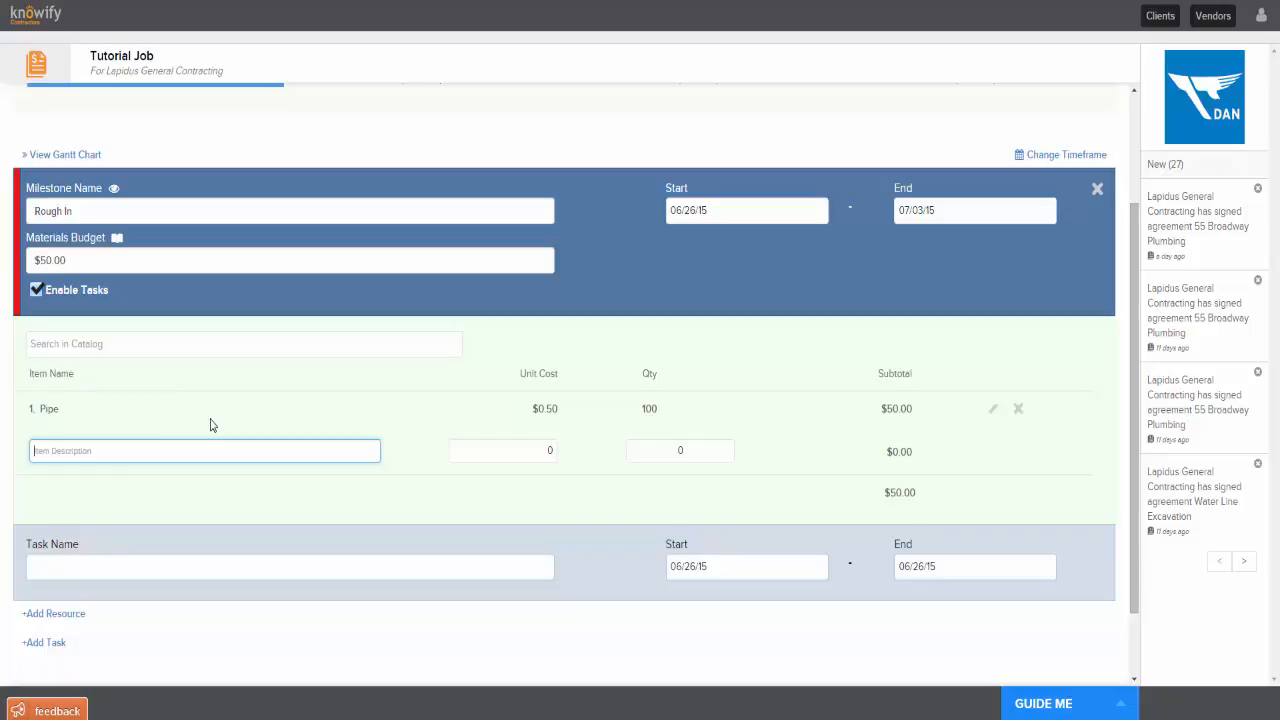
type("Excavator rental (daily)")
key("Tab")
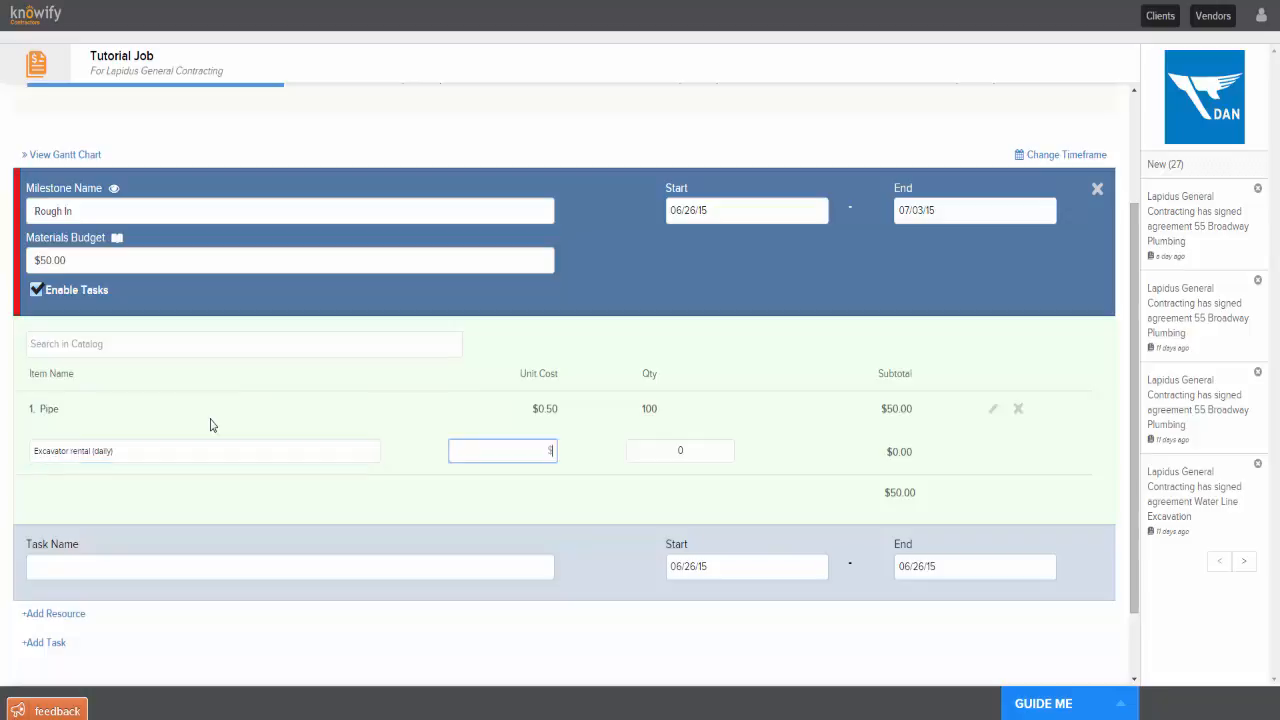
type("1250")
key("Tab")
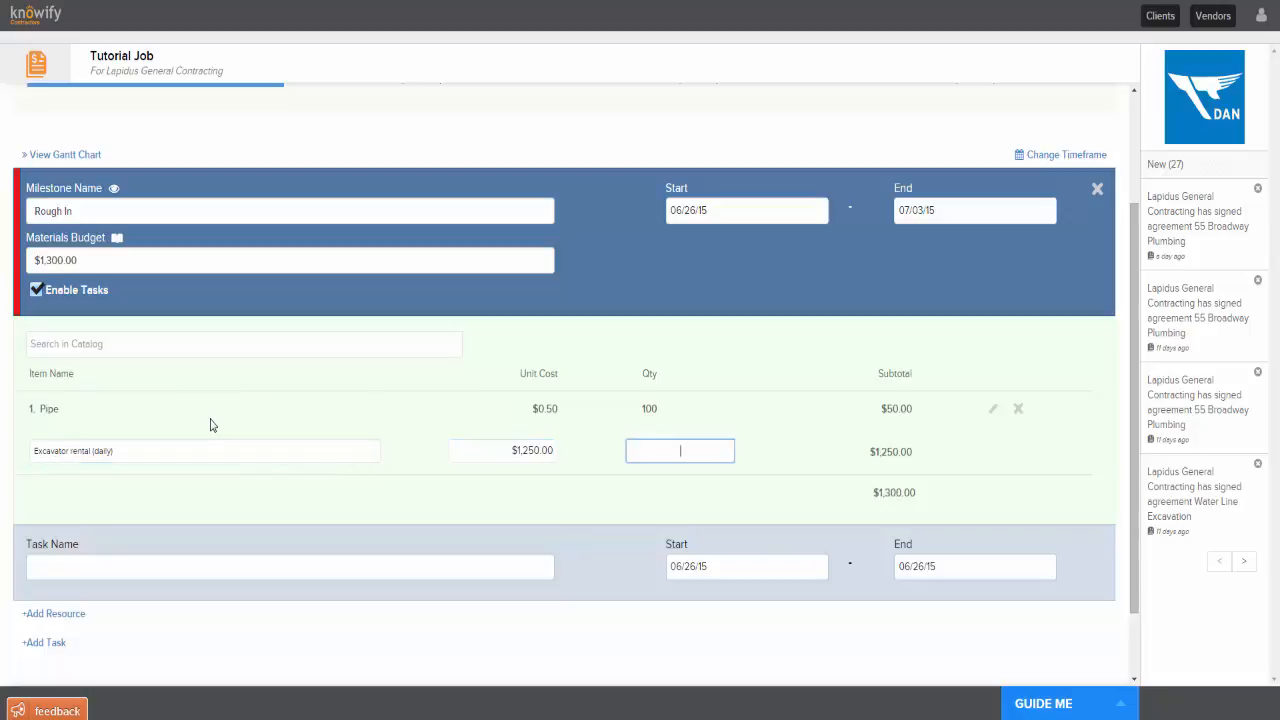
type("3")
left_click(1026, 451)
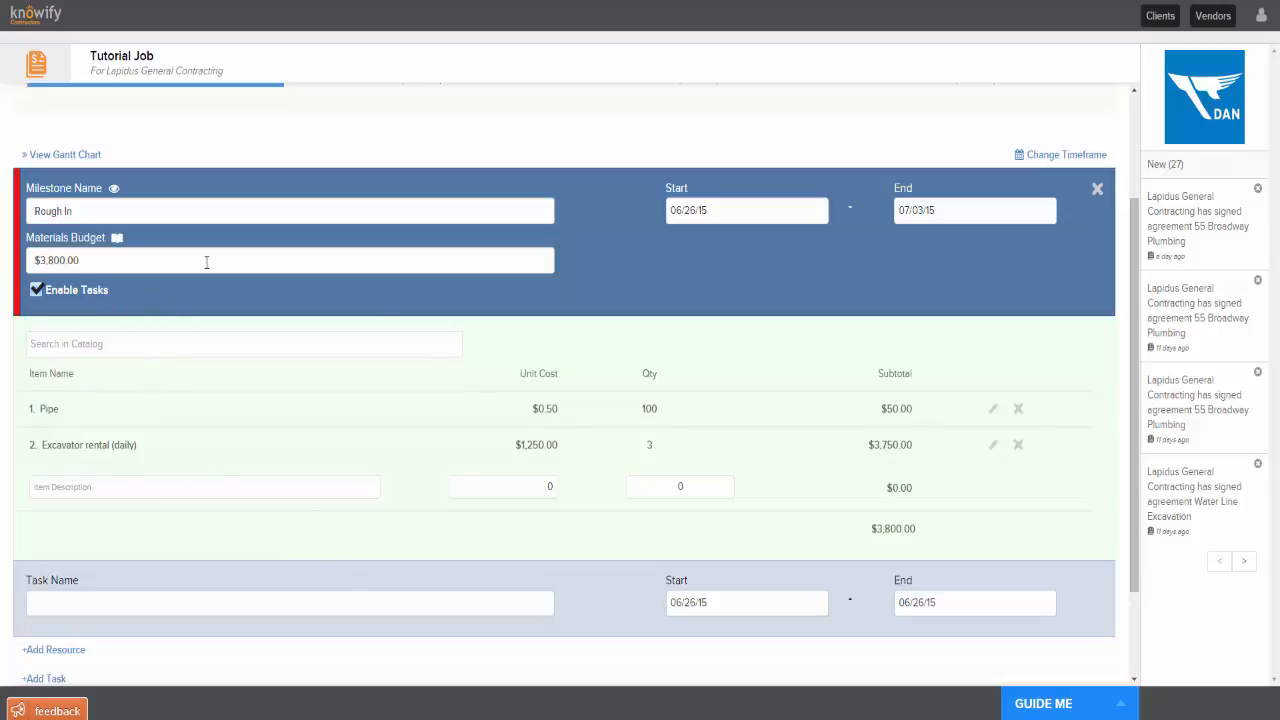
scroll(328, 529, "down", 1)
left_click(329, 480)
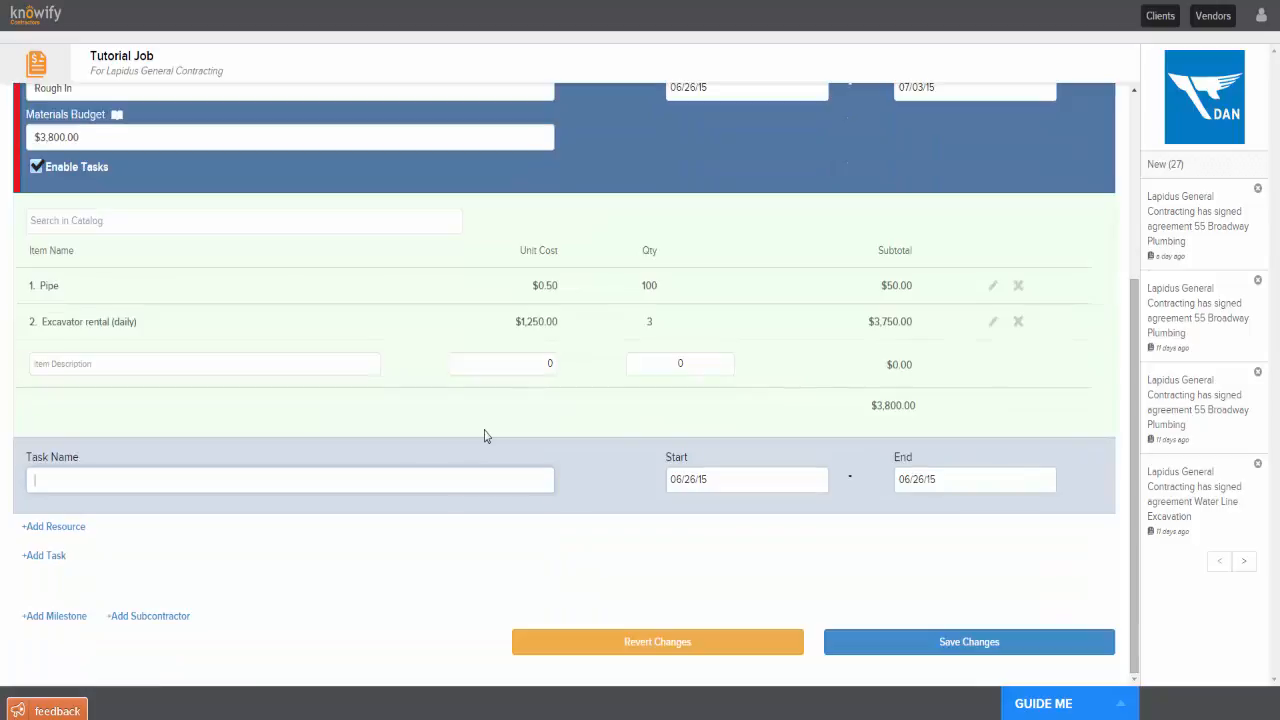
Name the task Excavation and assign the project manager as its first resource
type("Excavation")
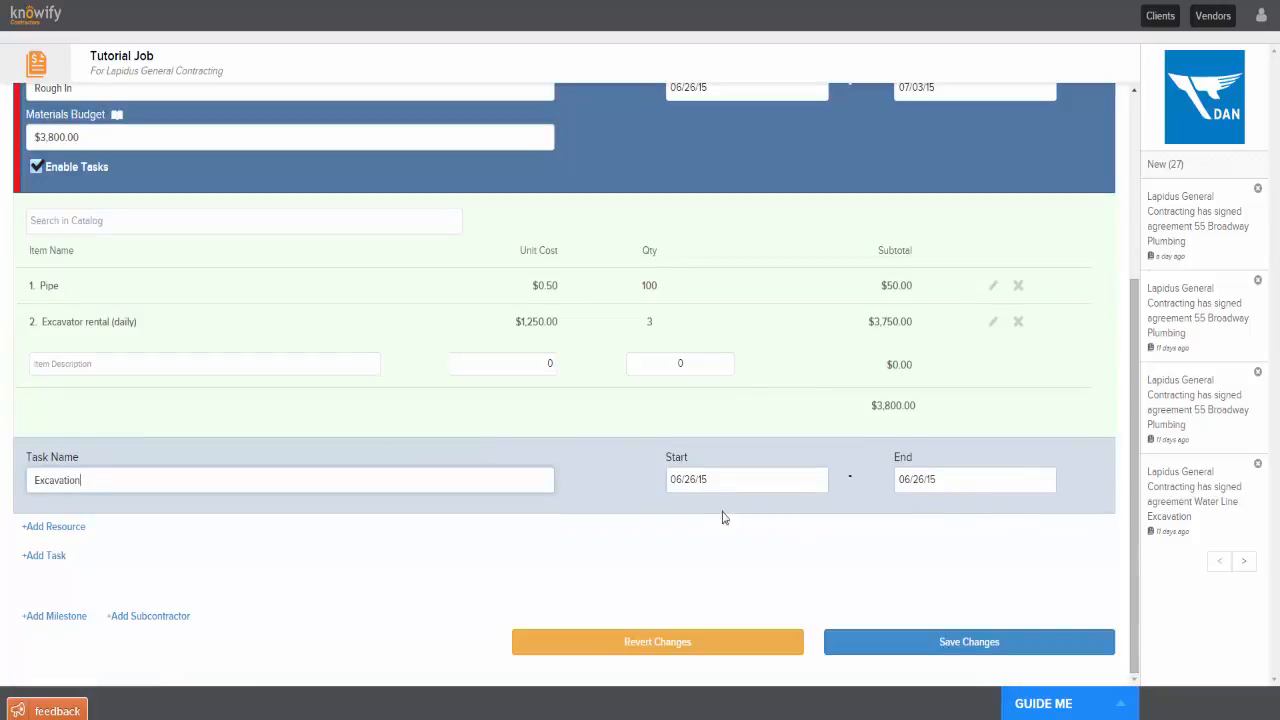
left_click(60, 526)
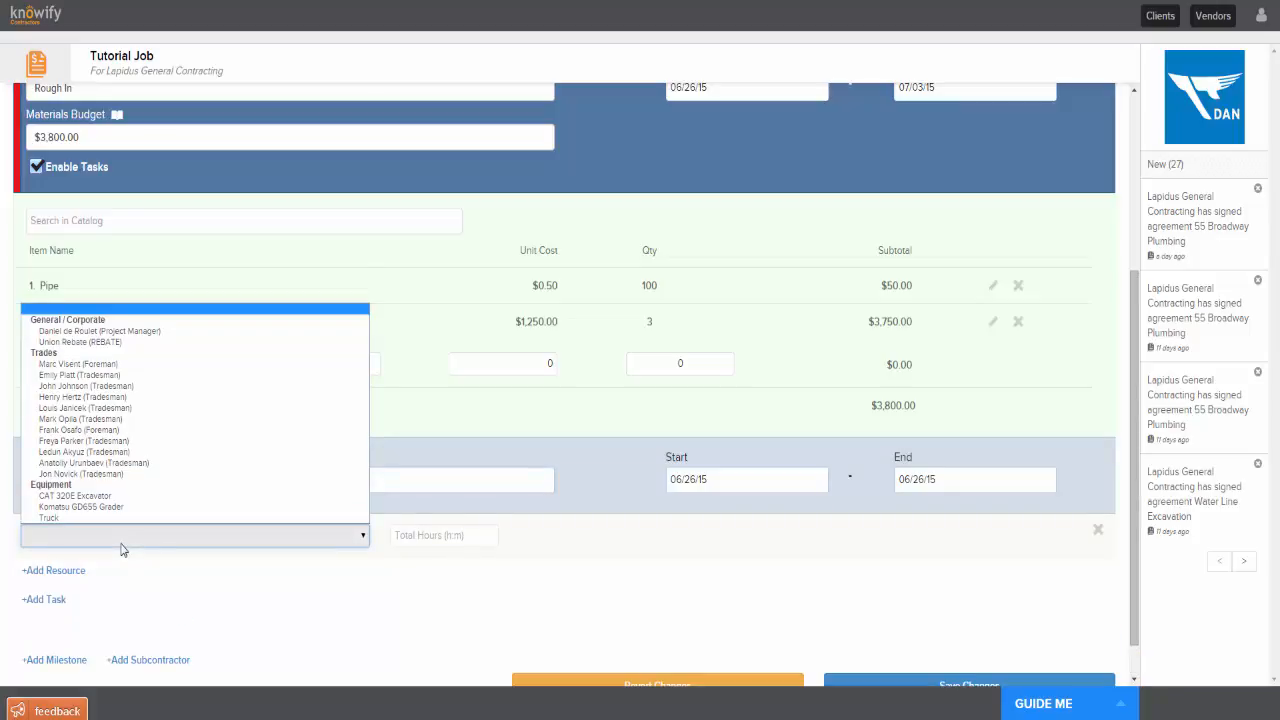
left_click(155, 330)
left_click(446, 532)
type("2")
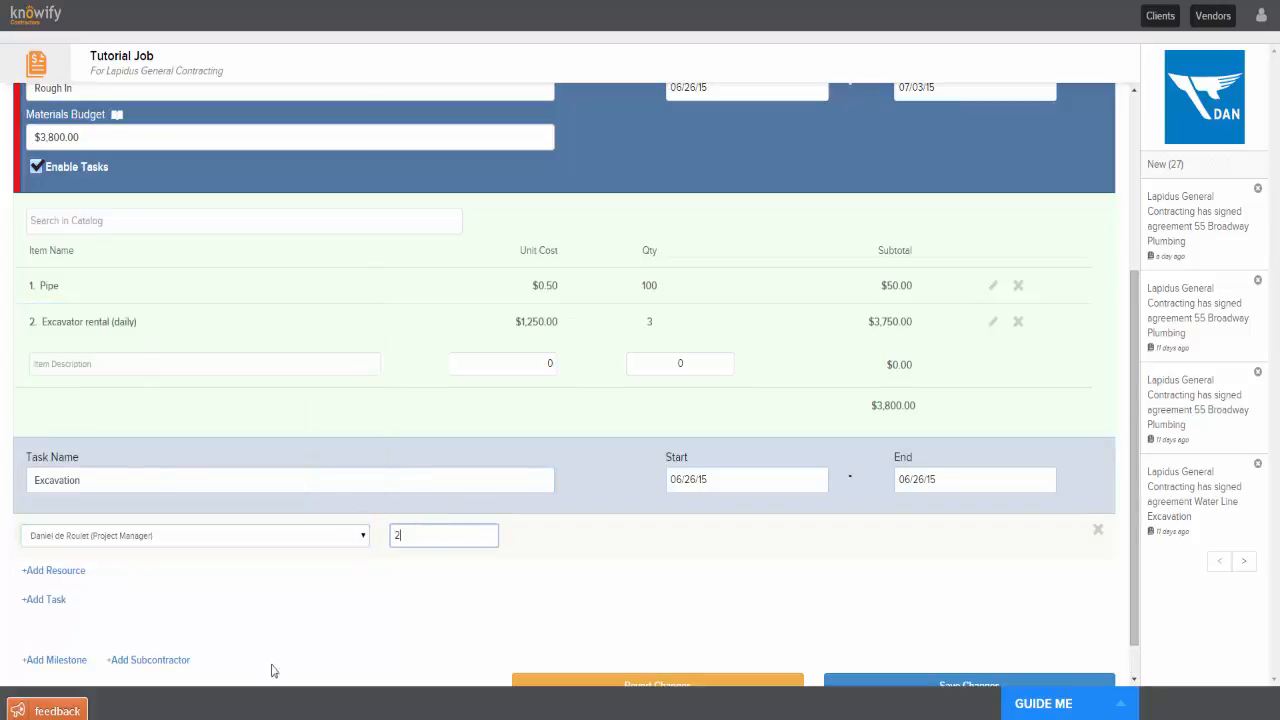
Add a foreman and a tradesman to Excavation at 8 hours each
left_click(78, 573)
left_click(164, 578)
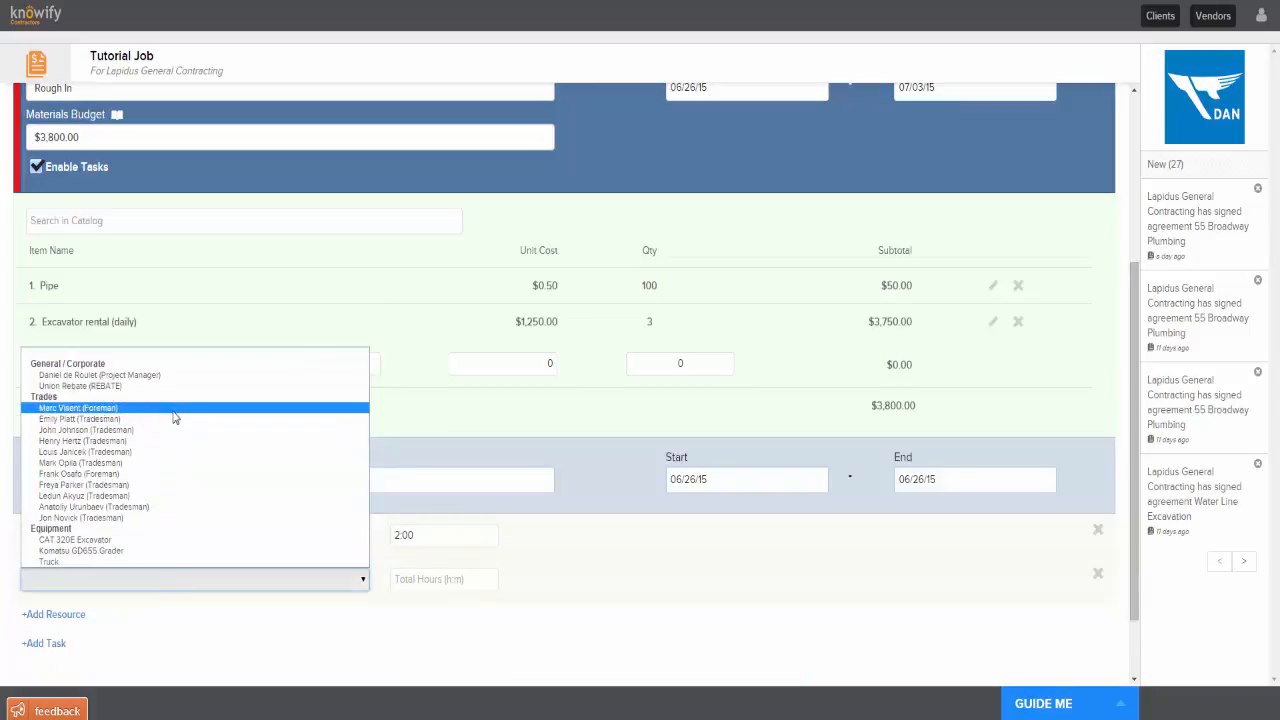
left_click(177, 408)
left_click(488, 580)
type("8")
left_click(57, 614)
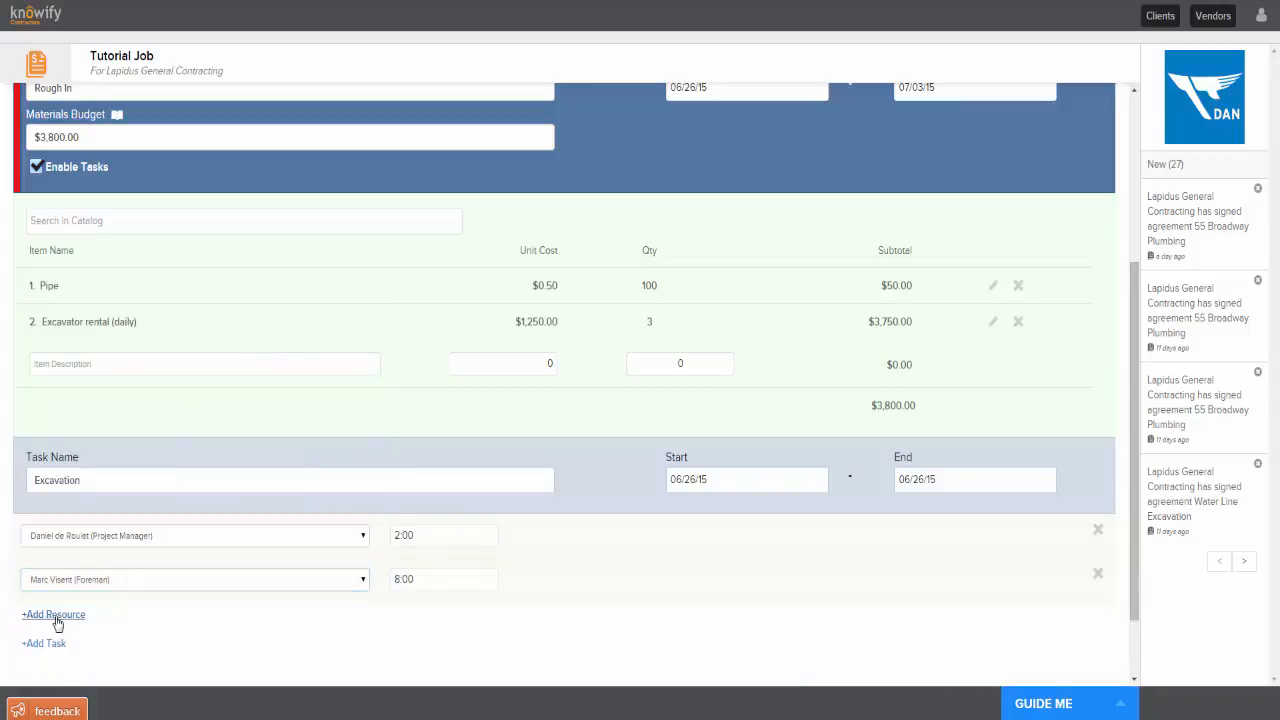
left_click(163, 622)
left_click(185, 503)
left_click(440, 622)
type("8")
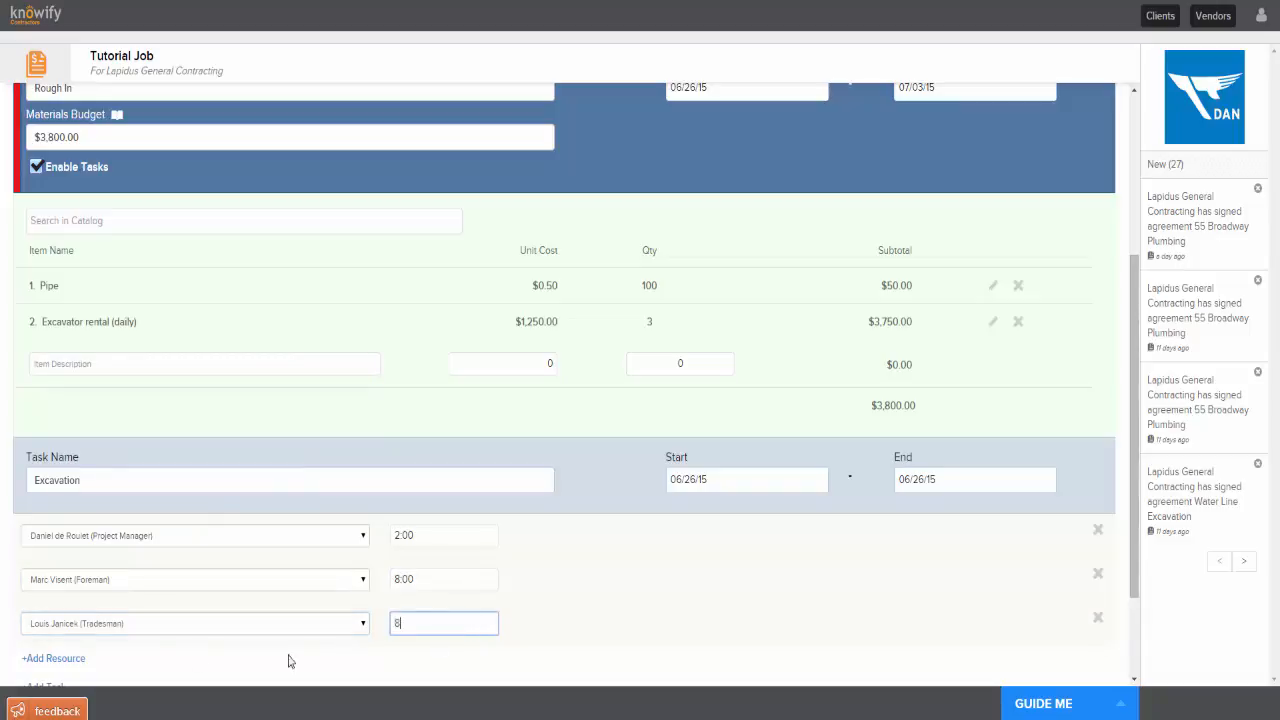
Add John Johnson (Tradesman) as the fourth resource at 8 hours and save the plan
left_click(60, 658)
left_click(166, 667)
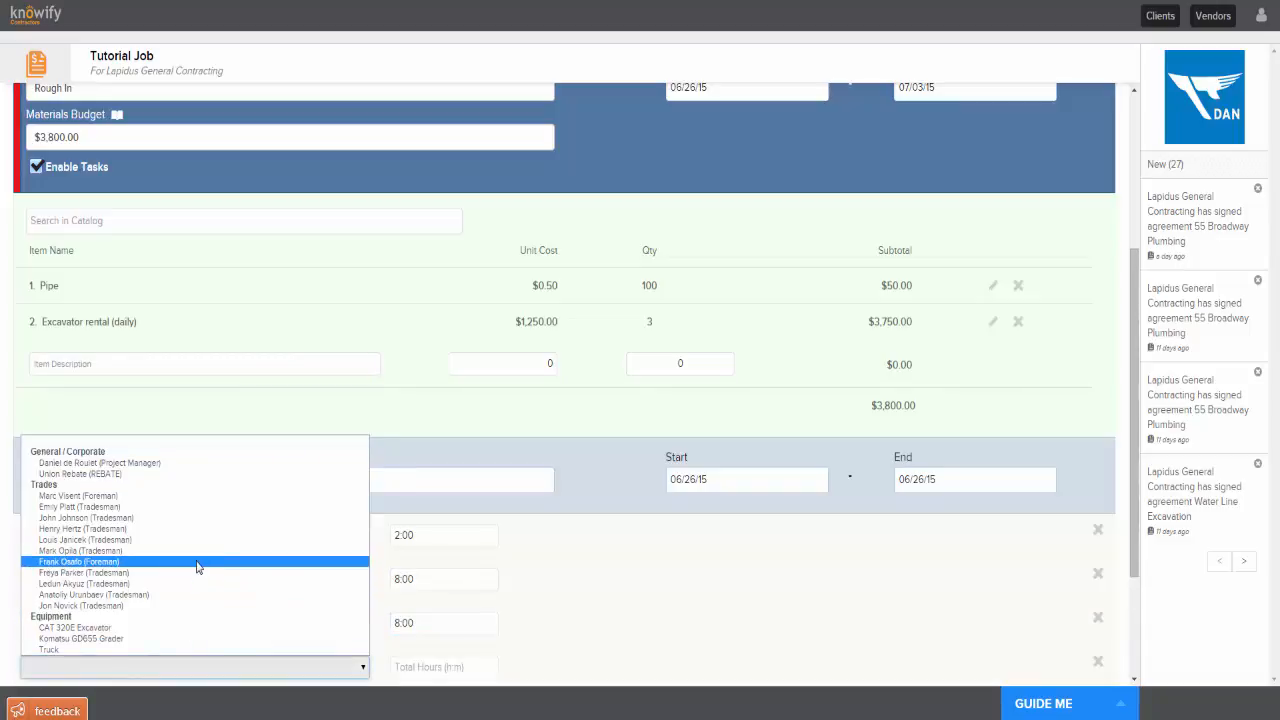
left_click(197, 561)
left_click(166, 668)
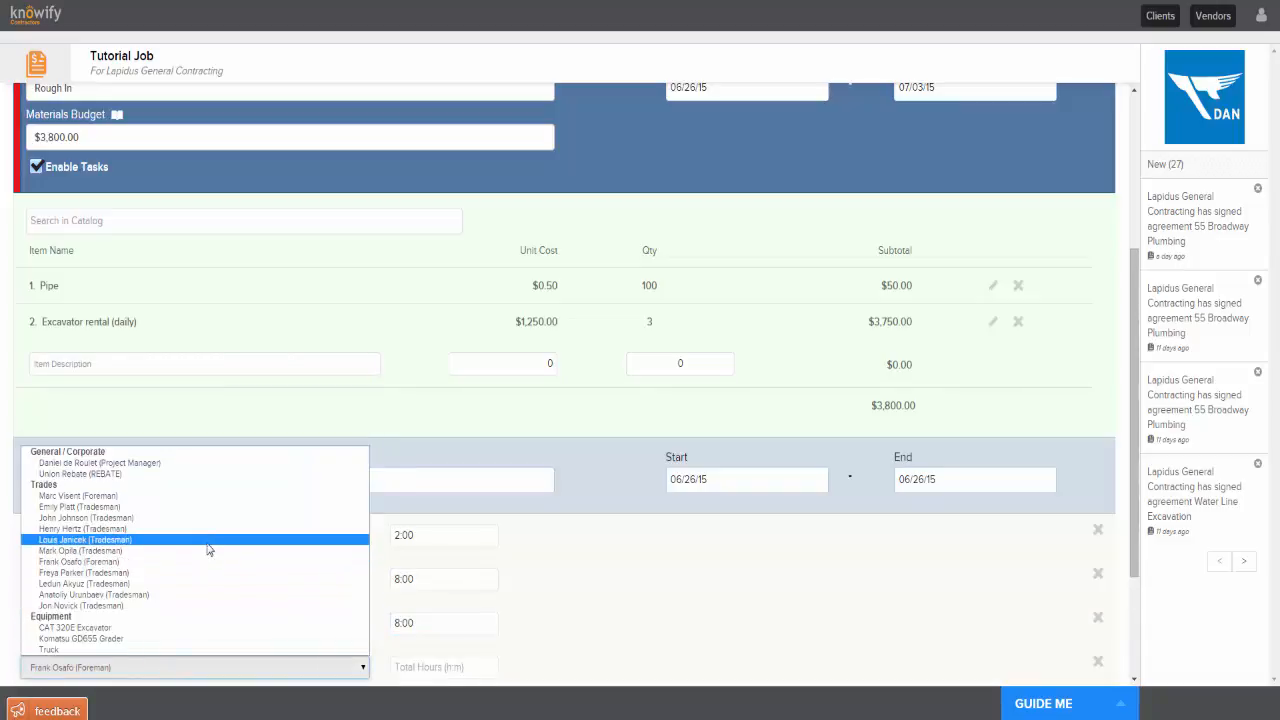
left_click(172, 540)
scroll(318, 558, "down", 2)
left_click(303, 512)
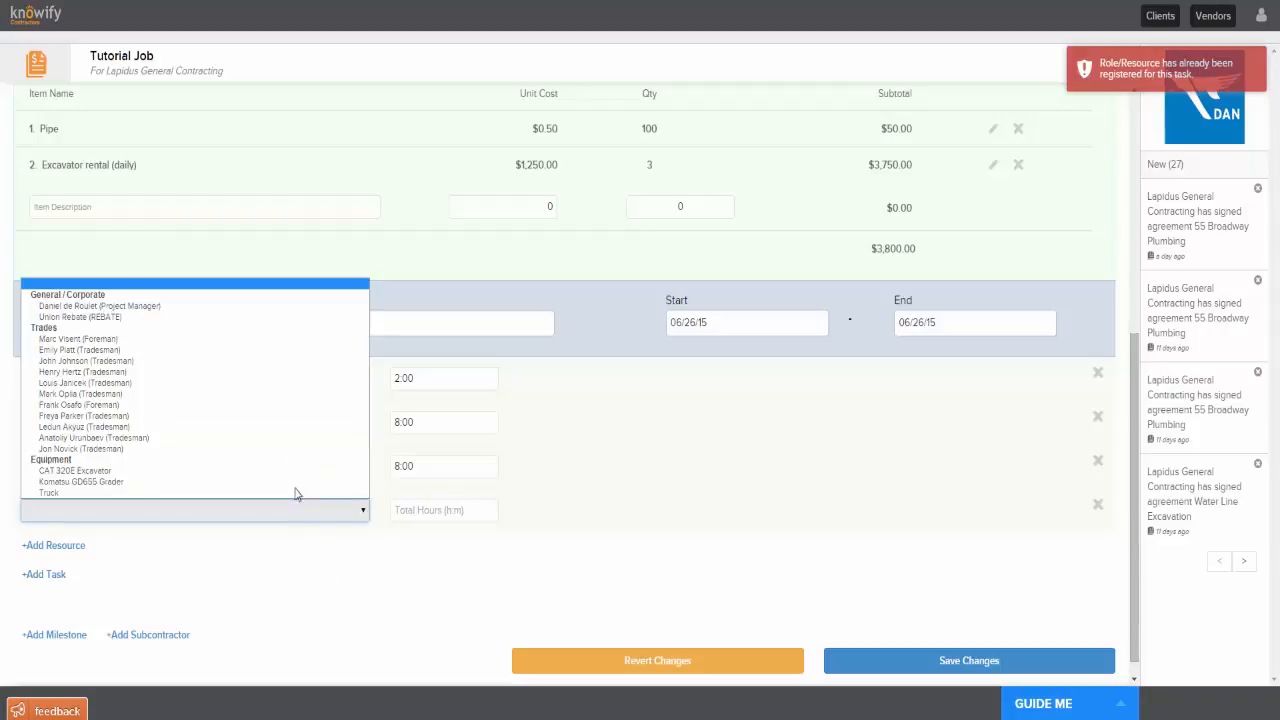
left_click(294, 362)
left_click(472, 510)
type("8")
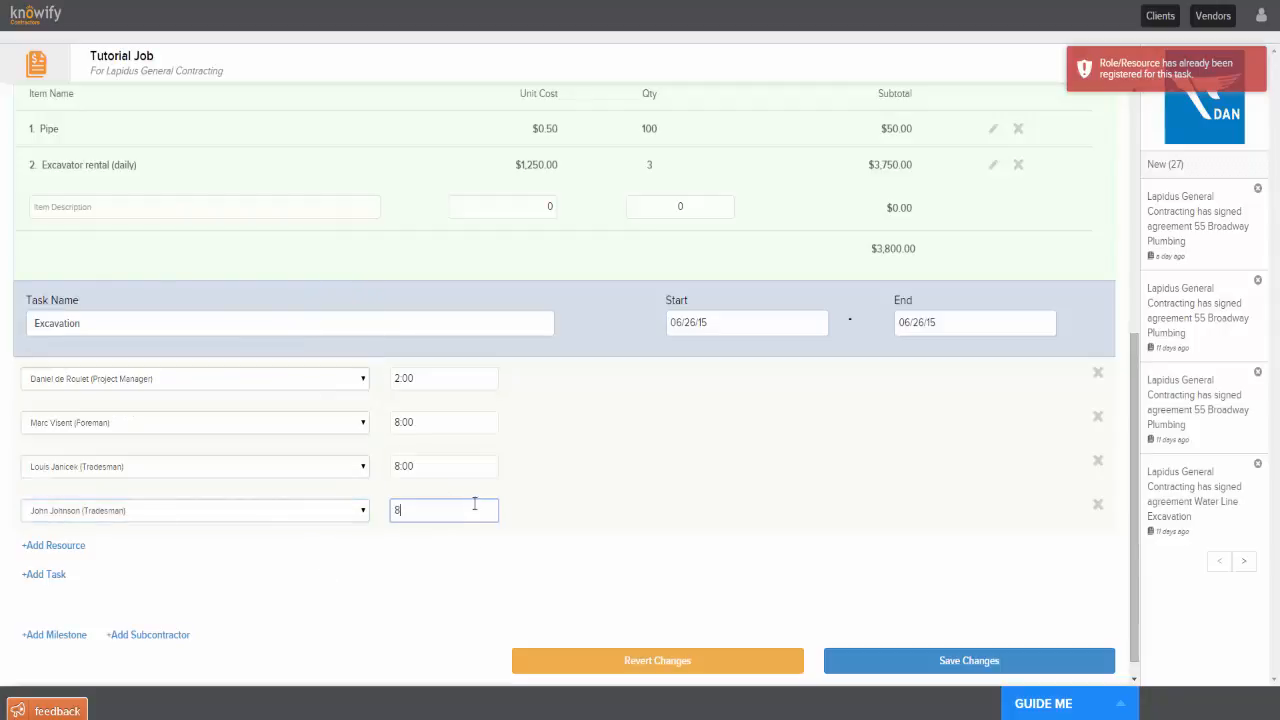
left_click(425, 569)
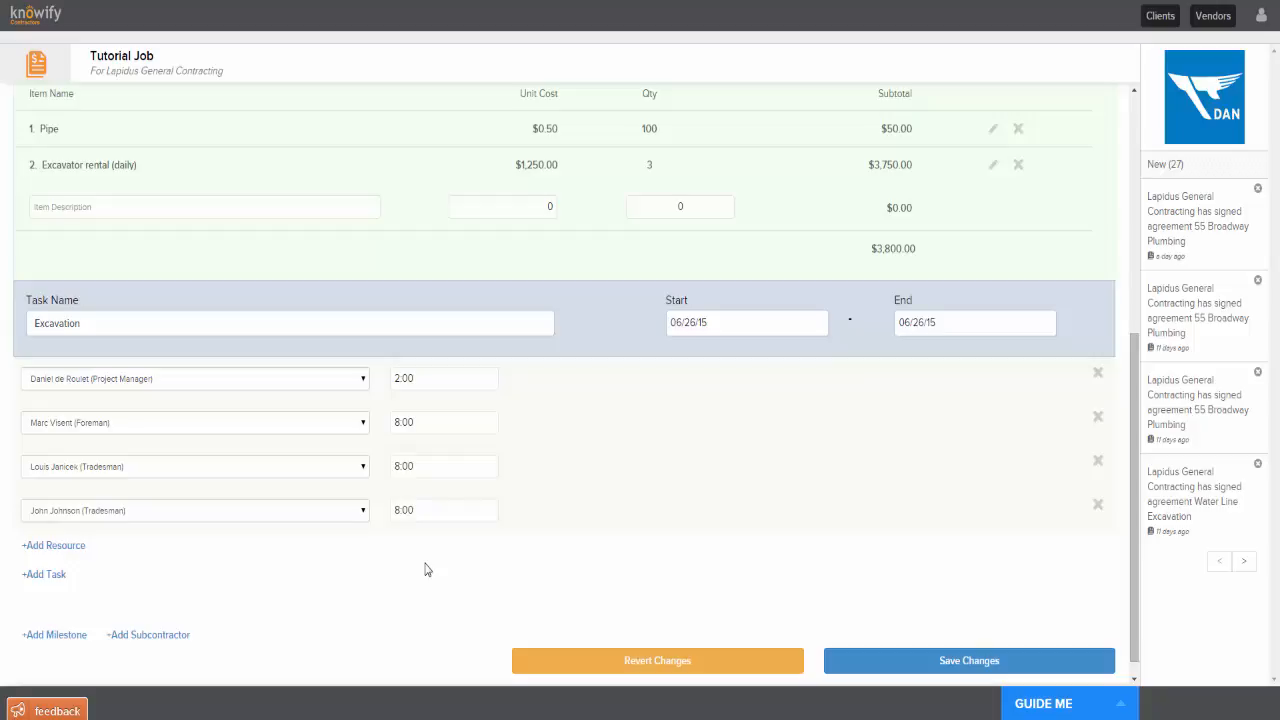
left_click(868, 660)
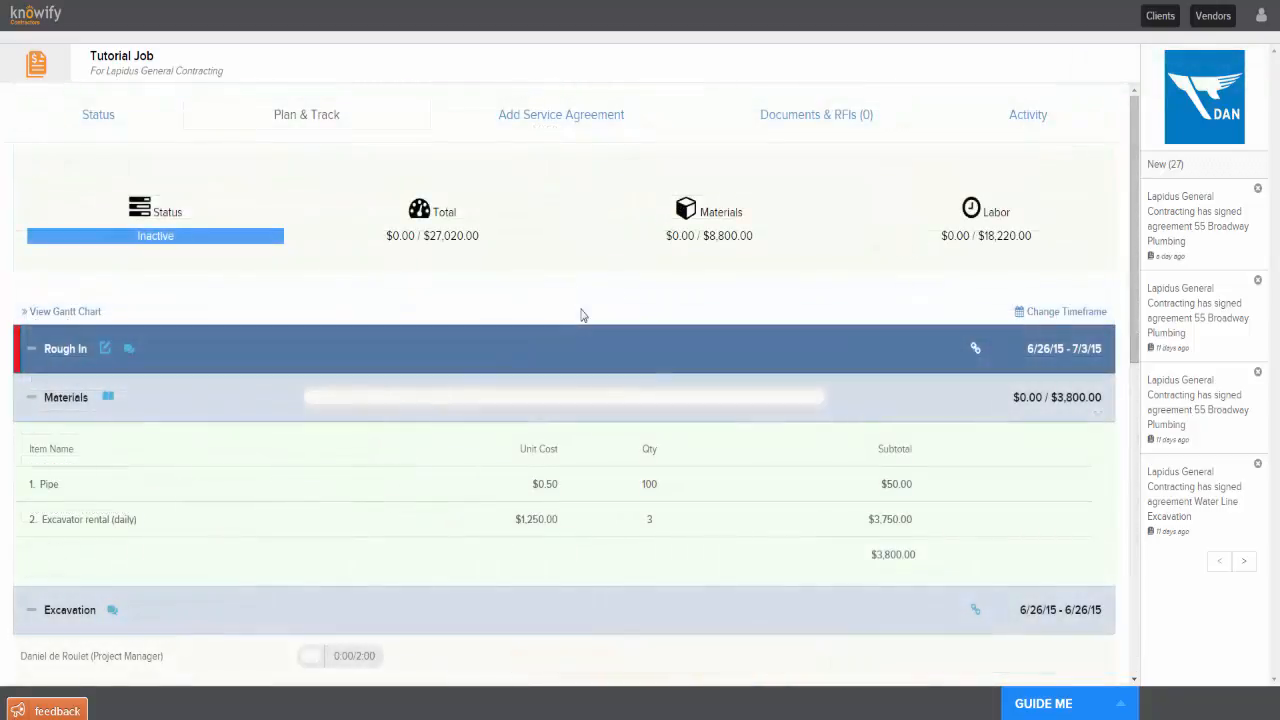
scroll(362, 329, "down", 1)
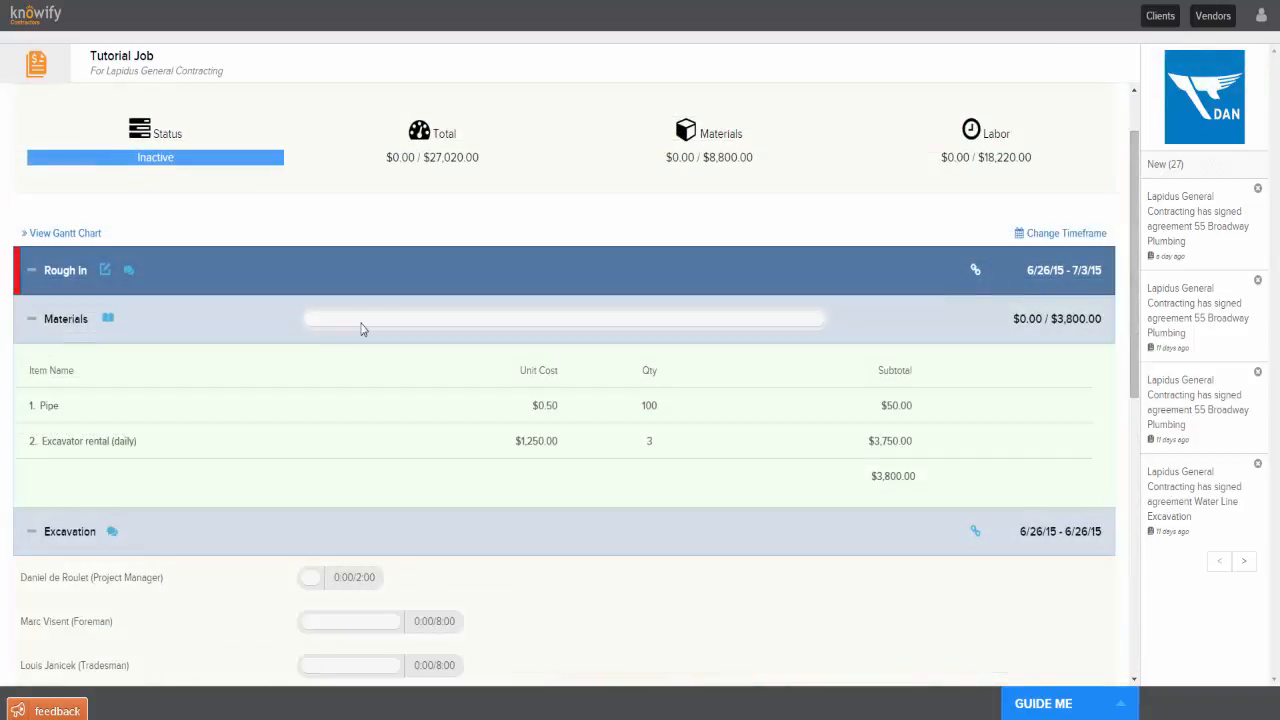
scroll(340, 322, "down", 1)
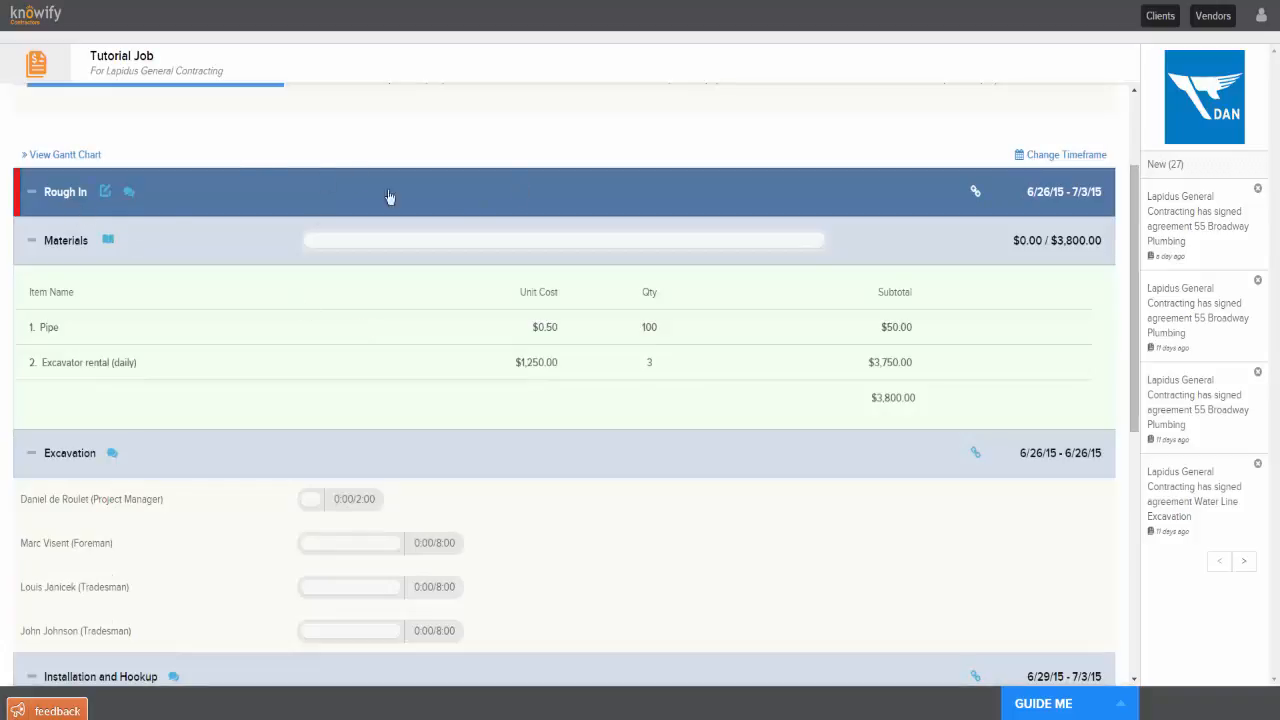
scroll(320, 314, "down", 3)
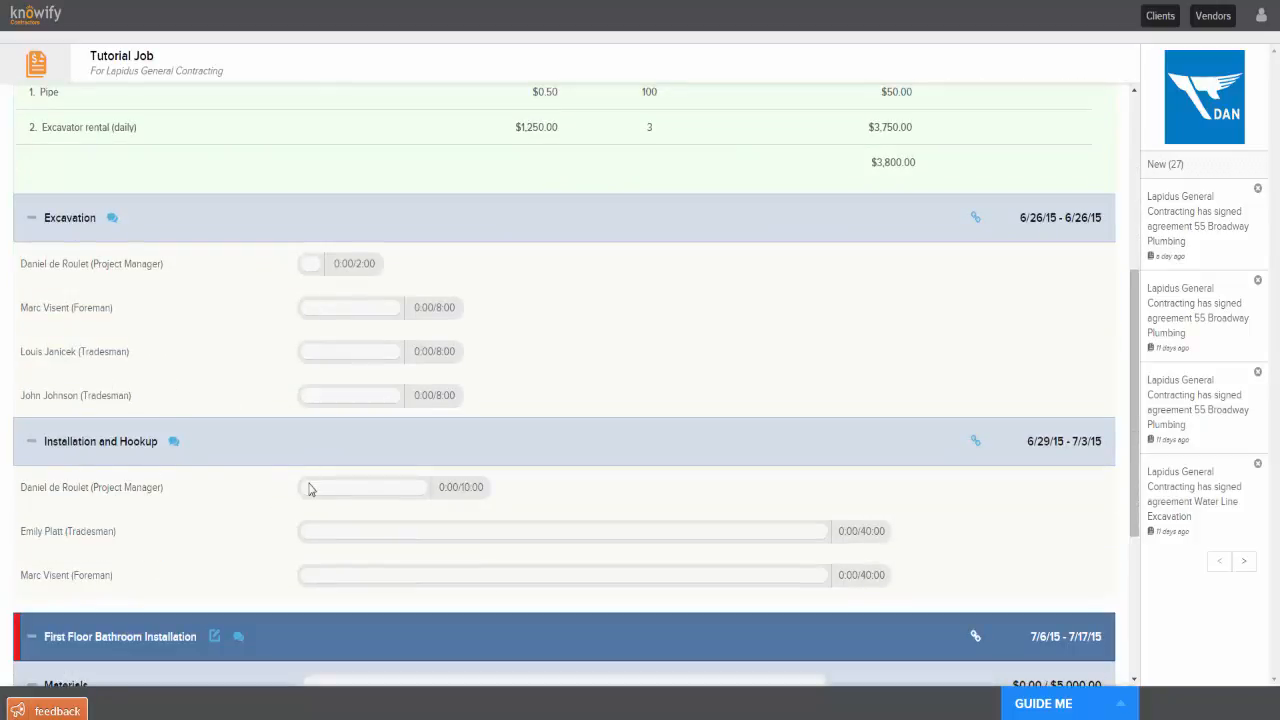
scroll(260, 491, "down", 3)
scroll(130, 450, "down", 1)
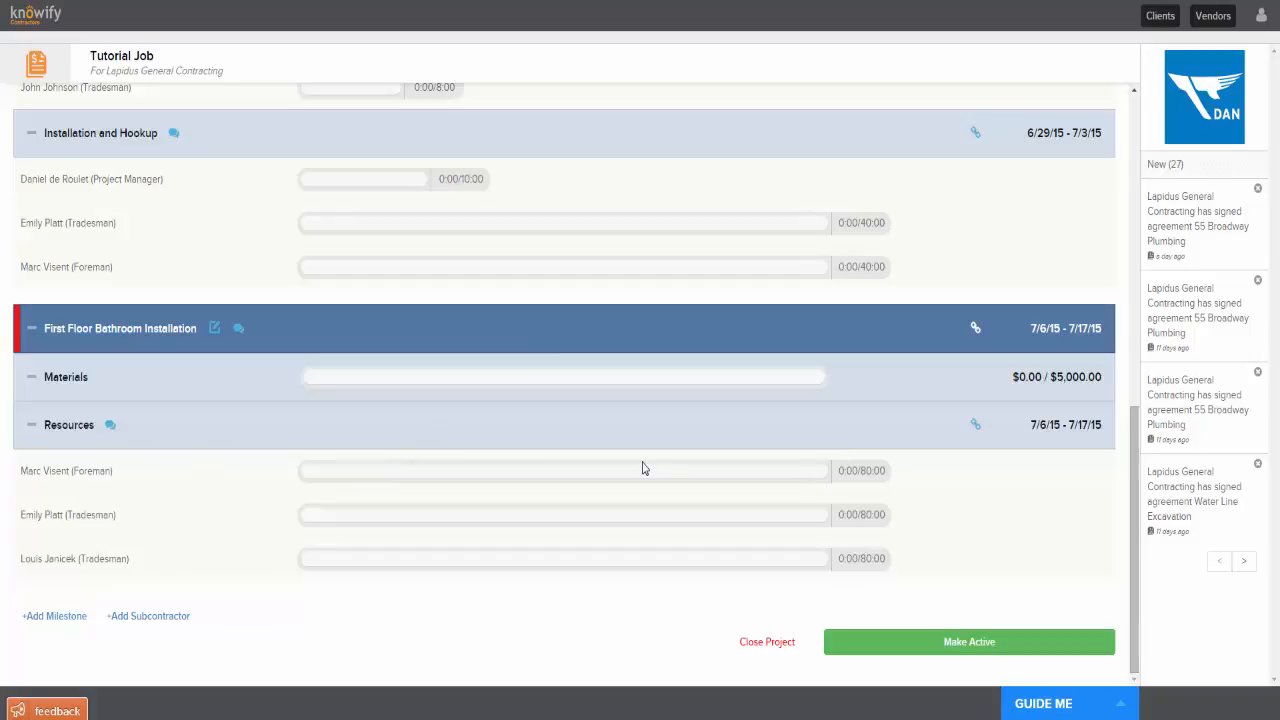
scroll(855, 460, "up", 3)
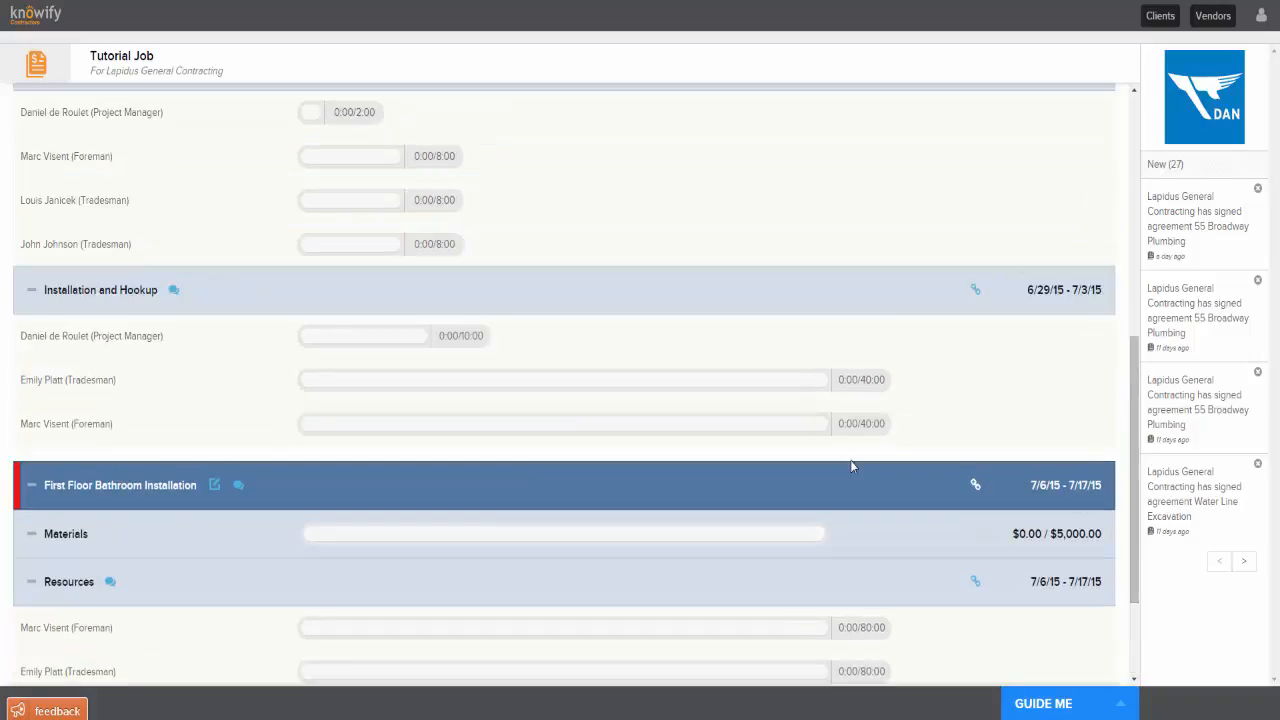
scroll(852, 466, "up", 2)
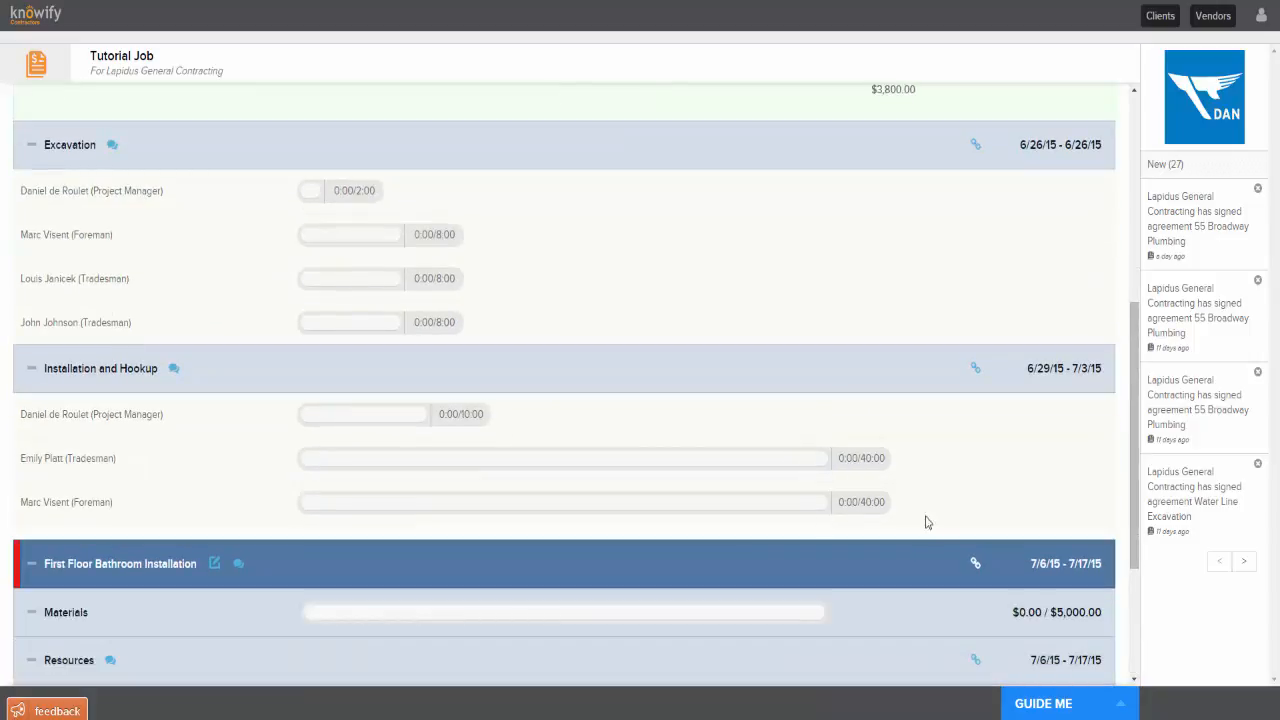
Make First Floor Bathroom Installation depend on Rough In being finished
left_click(975, 566)
left_click(468, 80)
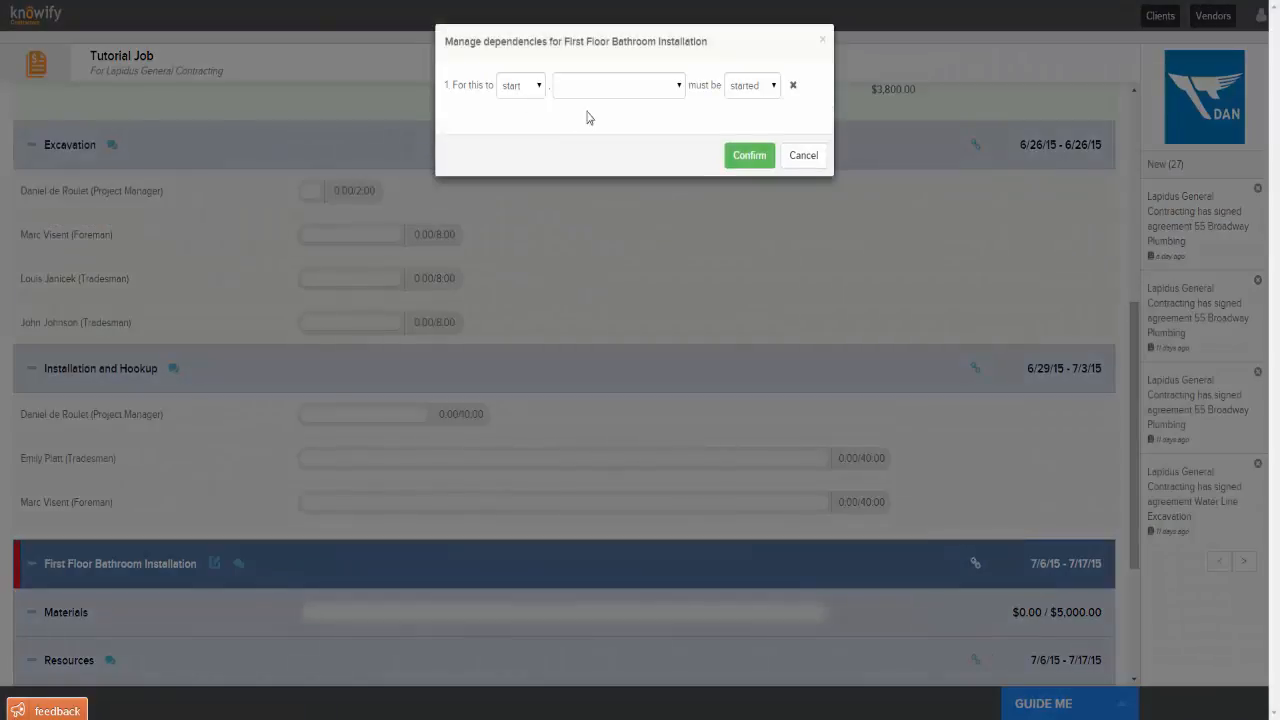
left_click(610, 85)
left_click(612, 114)
left_click(760, 85)
left_click(755, 117)
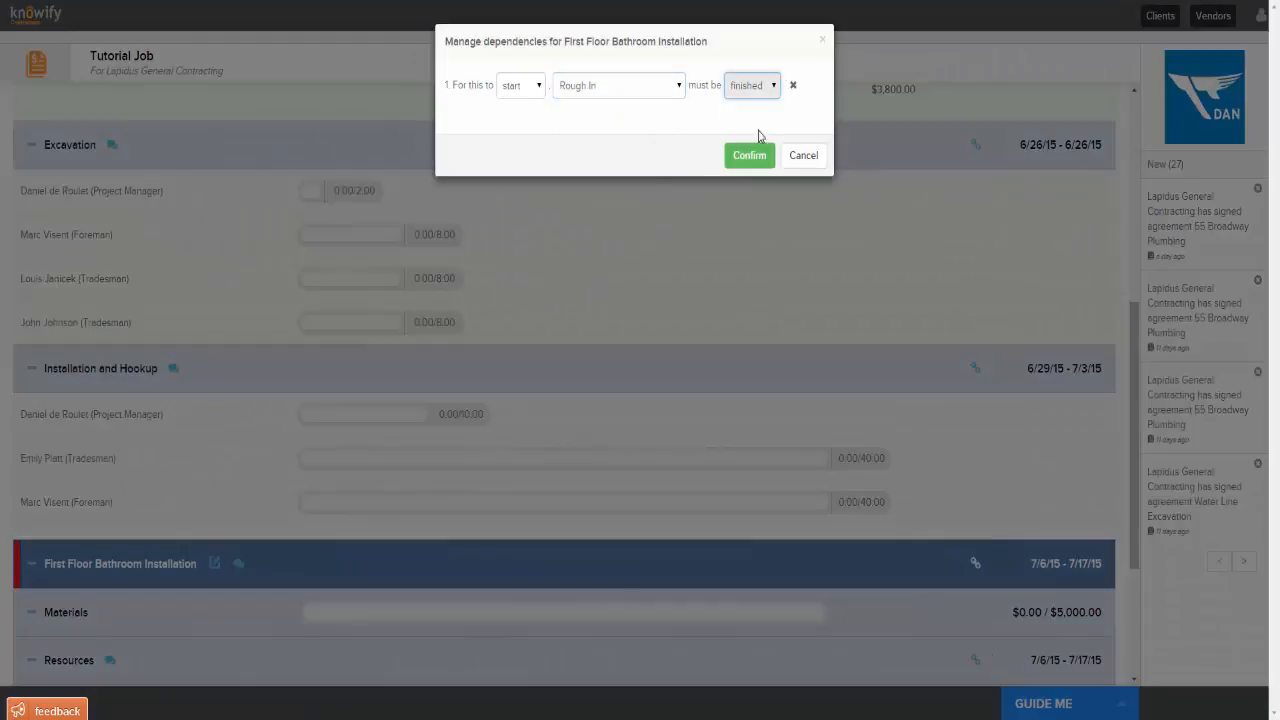
left_click(752, 155)
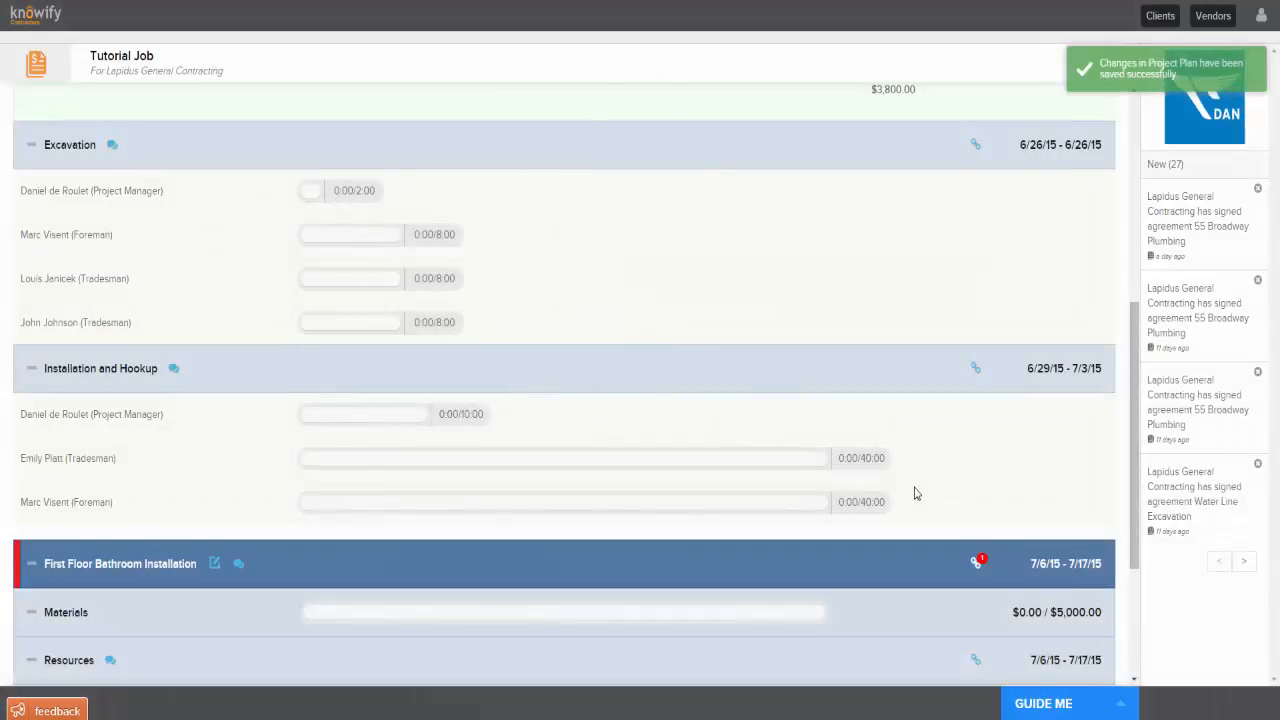
scroll(913, 493, "up", 2)
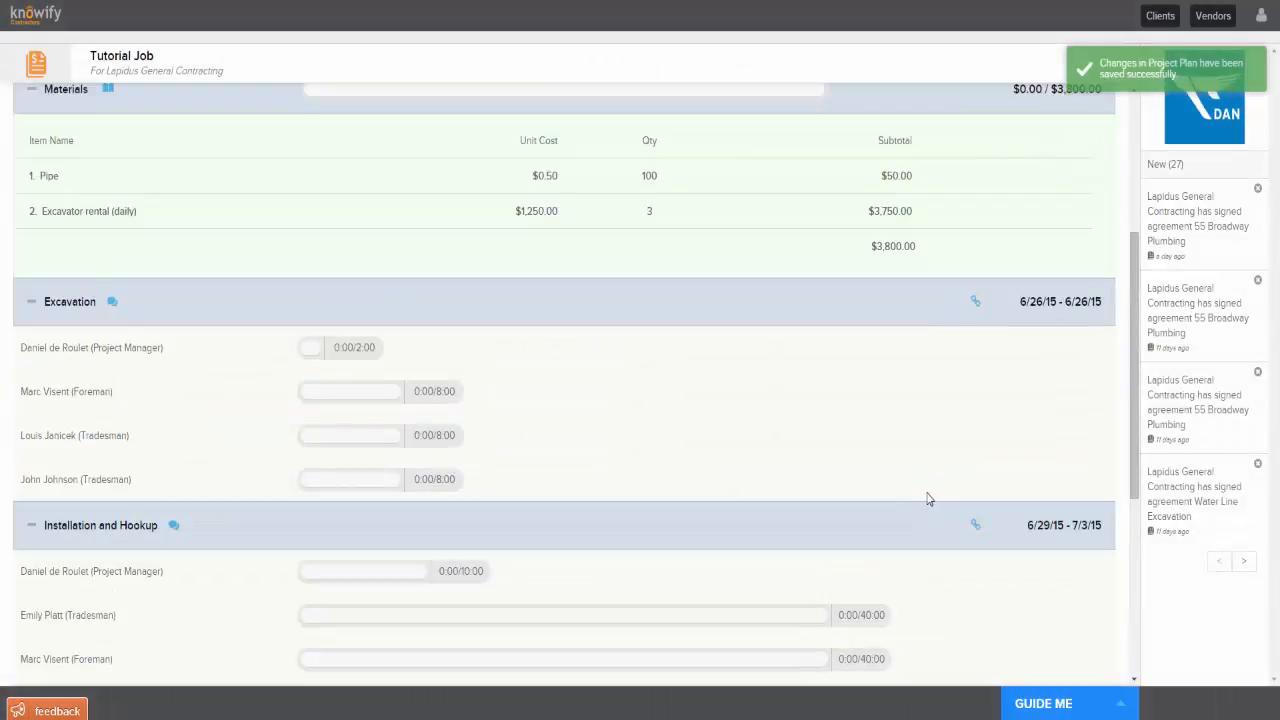
Make Installation and Hookup depend on Excavation being finished
left_click(973, 535)
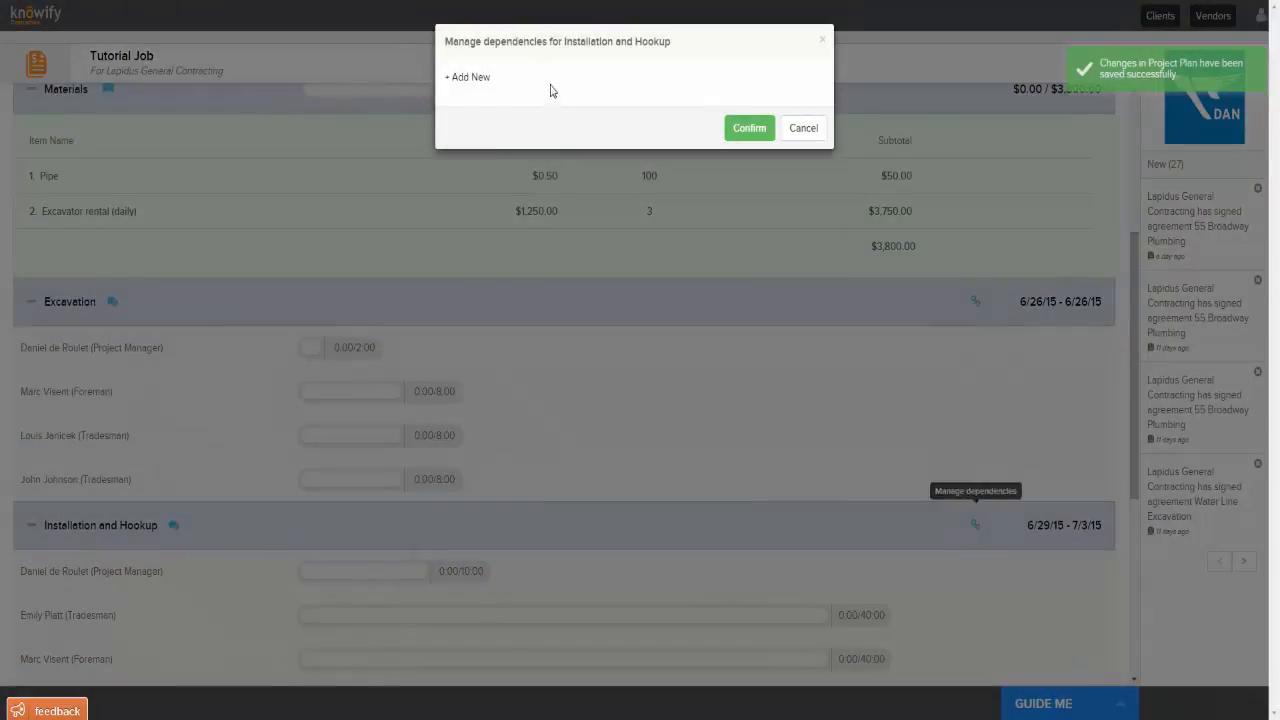
left_click(470, 82)
left_click(600, 86)
left_click(600, 128)
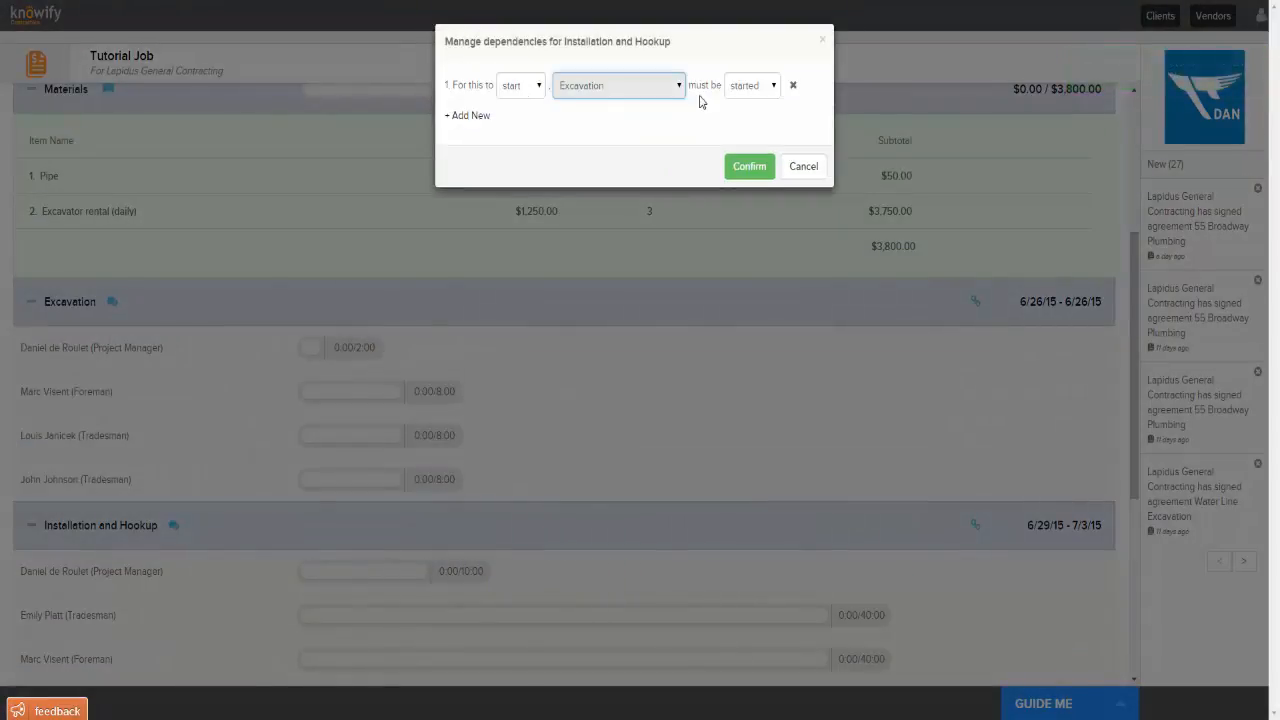
left_click(752, 85)
left_click(760, 127)
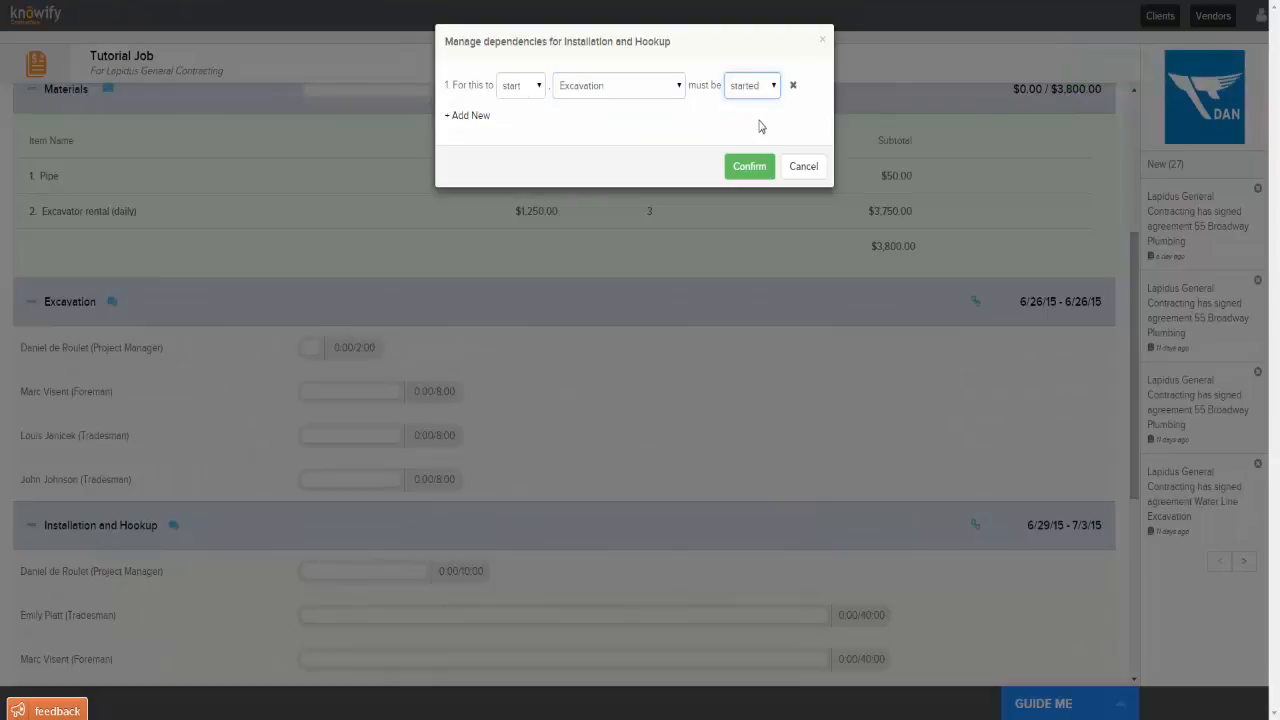
left_click(758, 91)
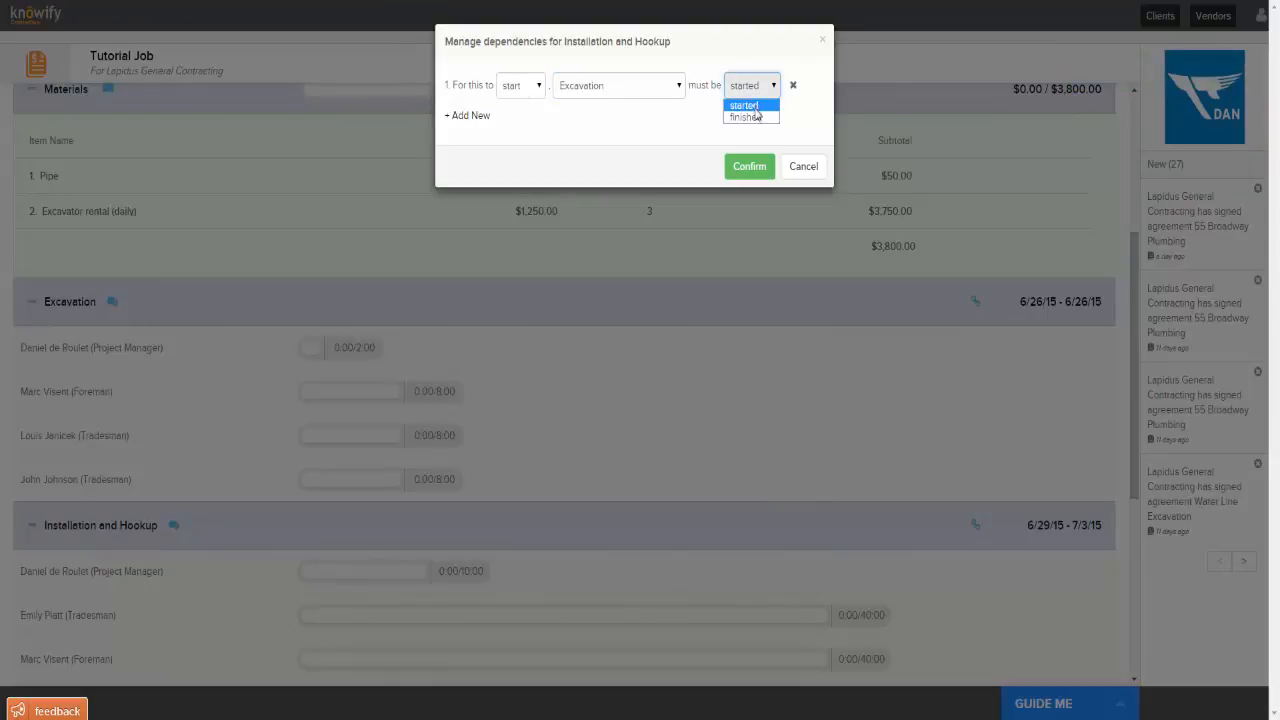
left_click(757, 167)
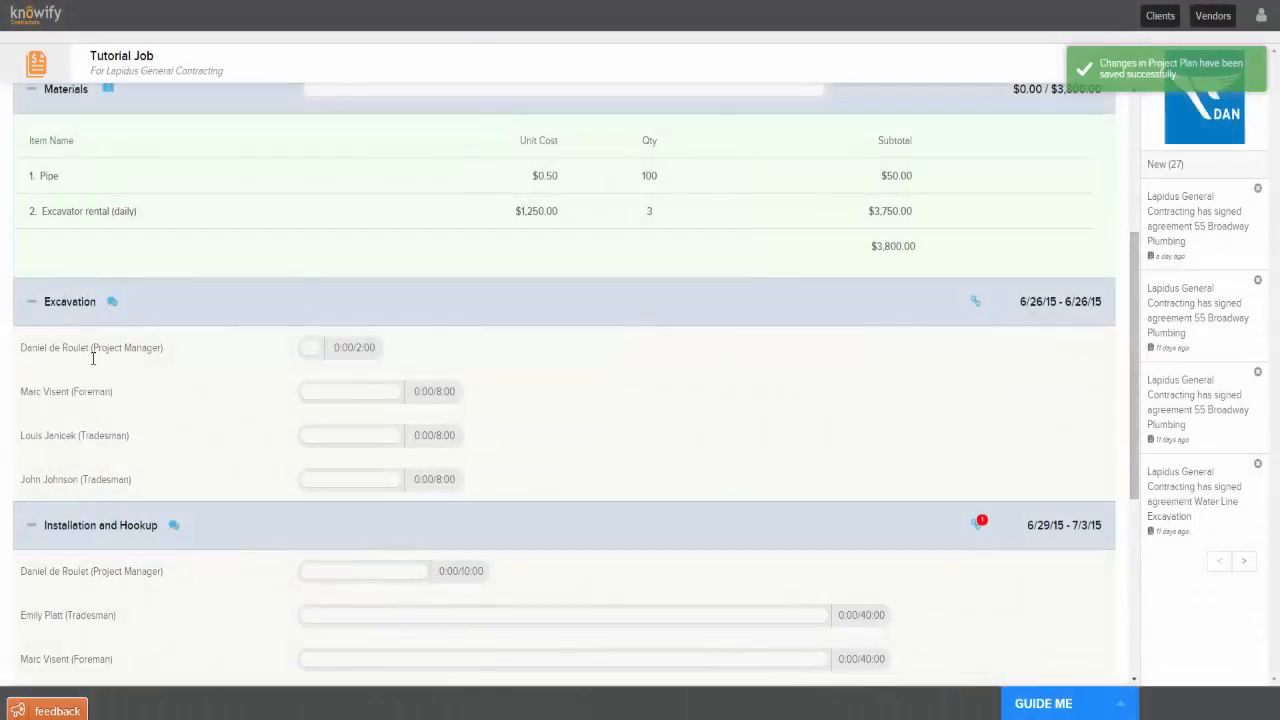
scroll(820, 362, "down", 2)
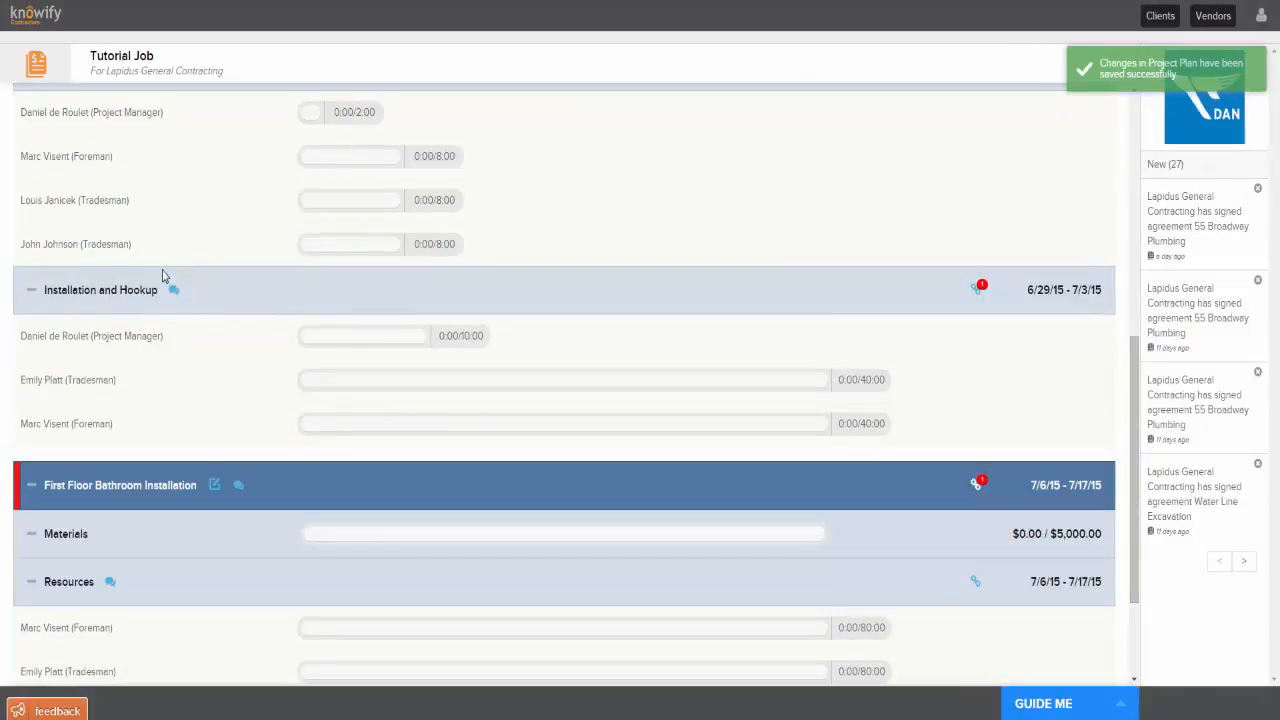
scroll(650, 390, "up", 2)
scroll(600, 392, "down", 1)
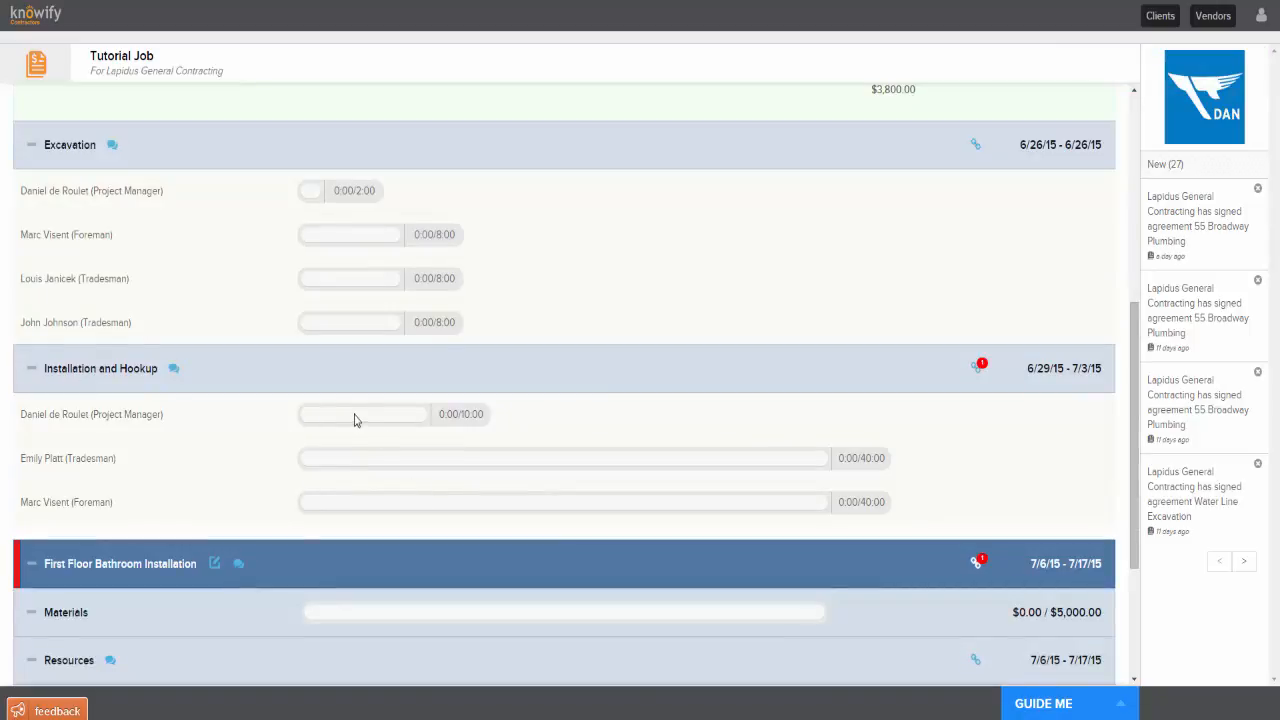
scroll(344, 444, "up", 3)
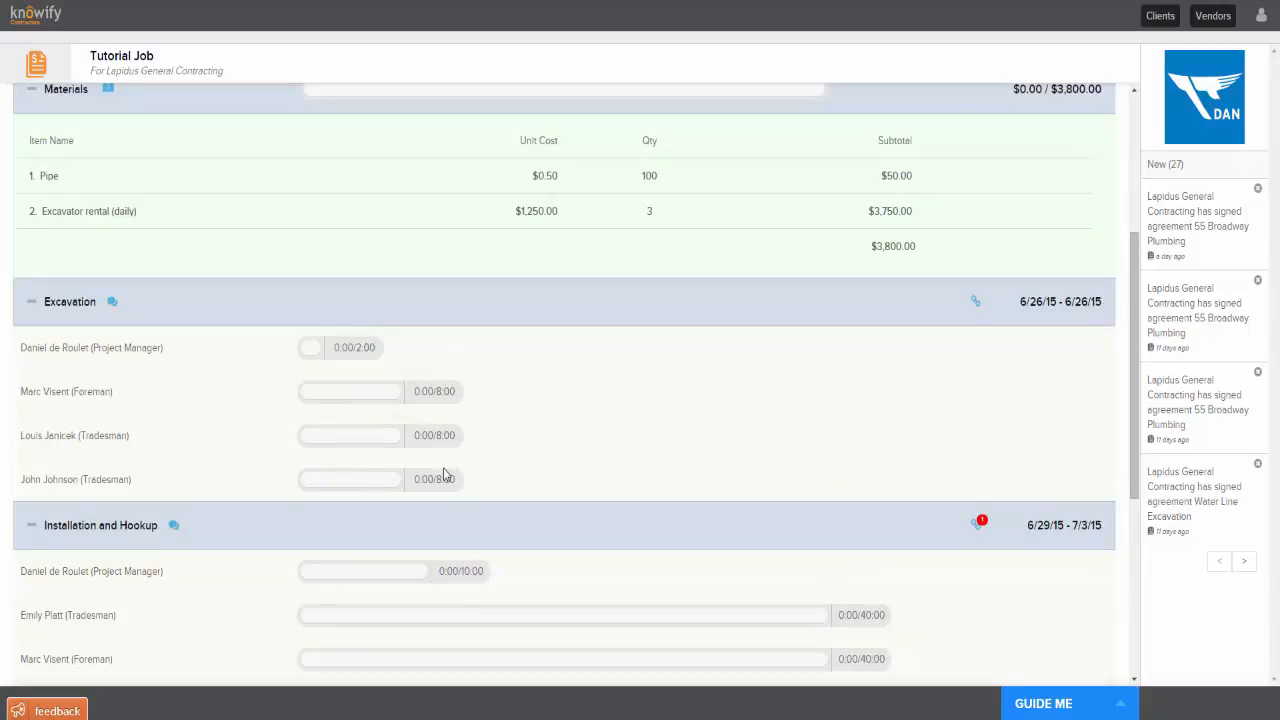
scroll(445, 470, "up", 6)
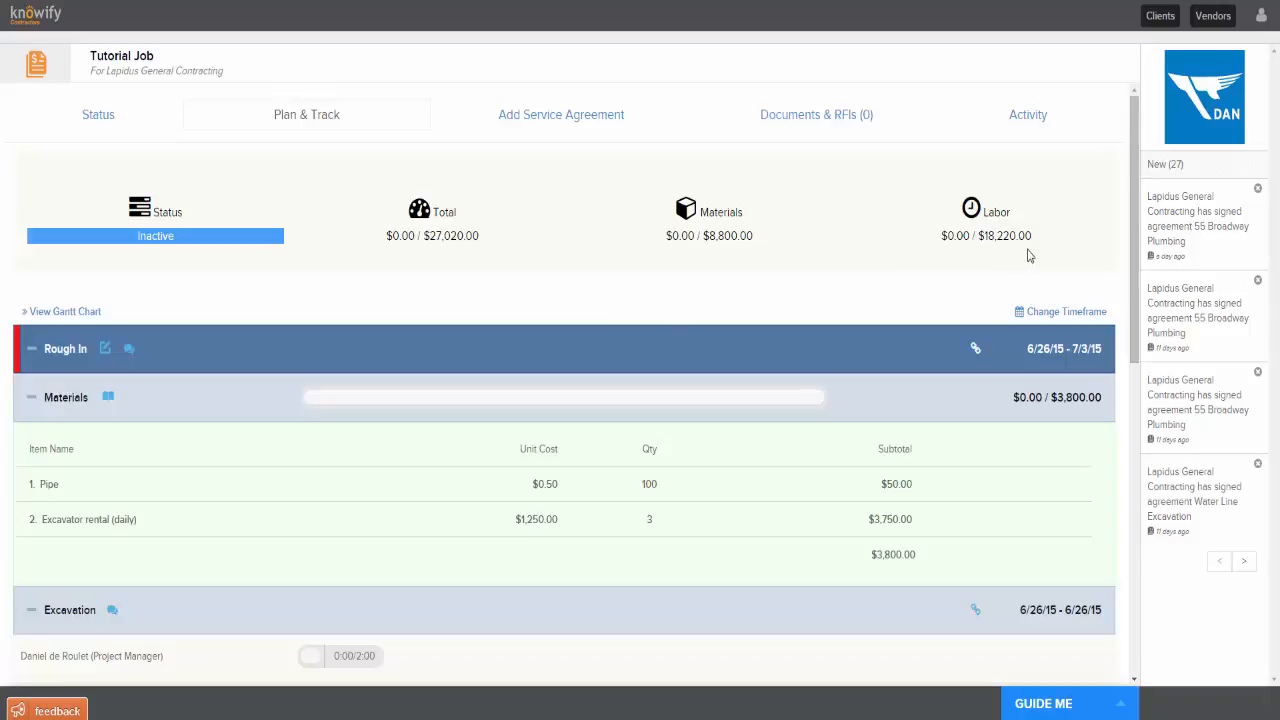
Add an owner contract built from plan milestones, creating Rough In and First Floor Bathroom Installation deliverables
mouse_move(1040, 241)
left_click(538, 117)
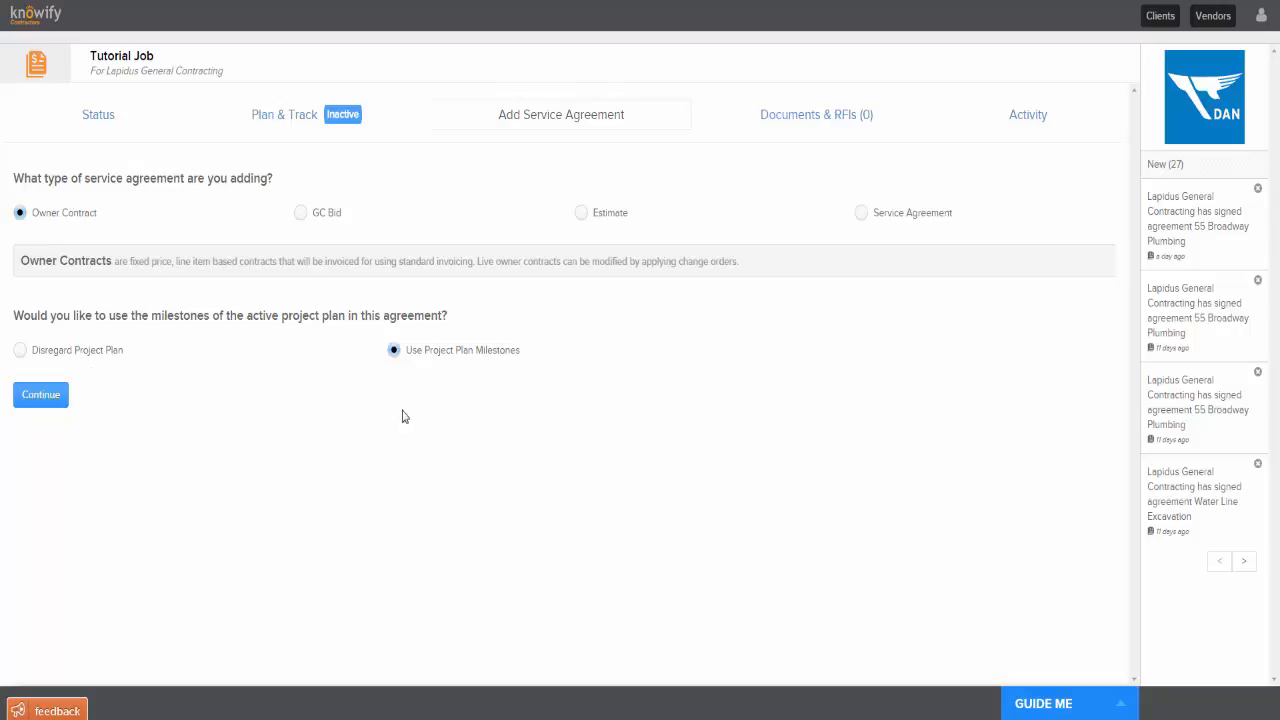
left_click(41, 396)
scroll(161, 447, "down", 2)
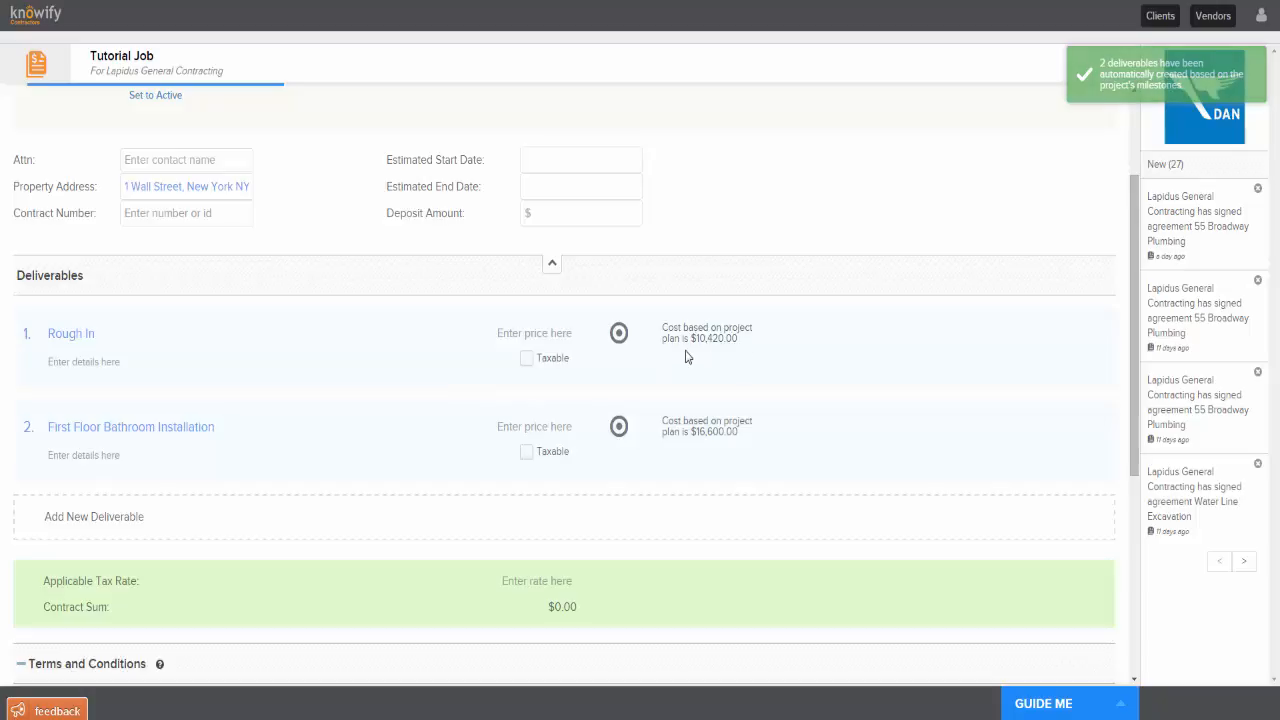
Price Rough In at $16,000 and First Floor Bathroom Installation at $22,500
left_click(548, 333)
type("16000")
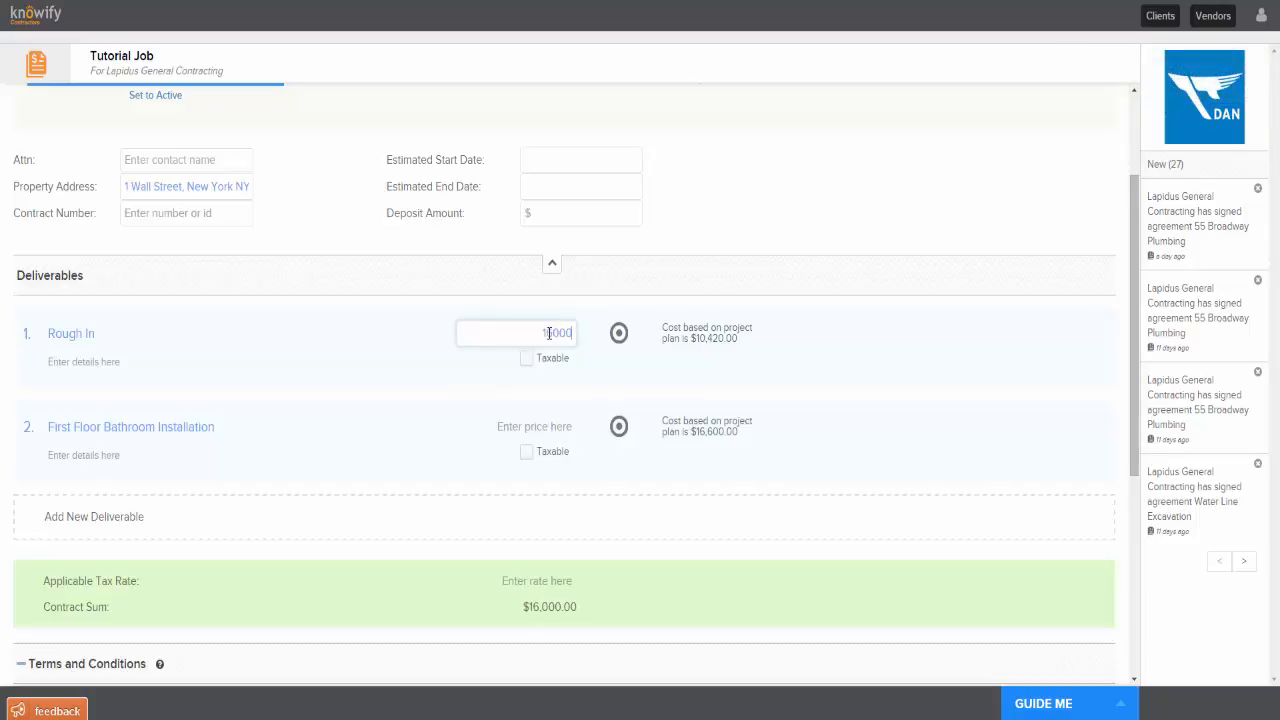
left_click(889, 433)
left_click(550, 427)
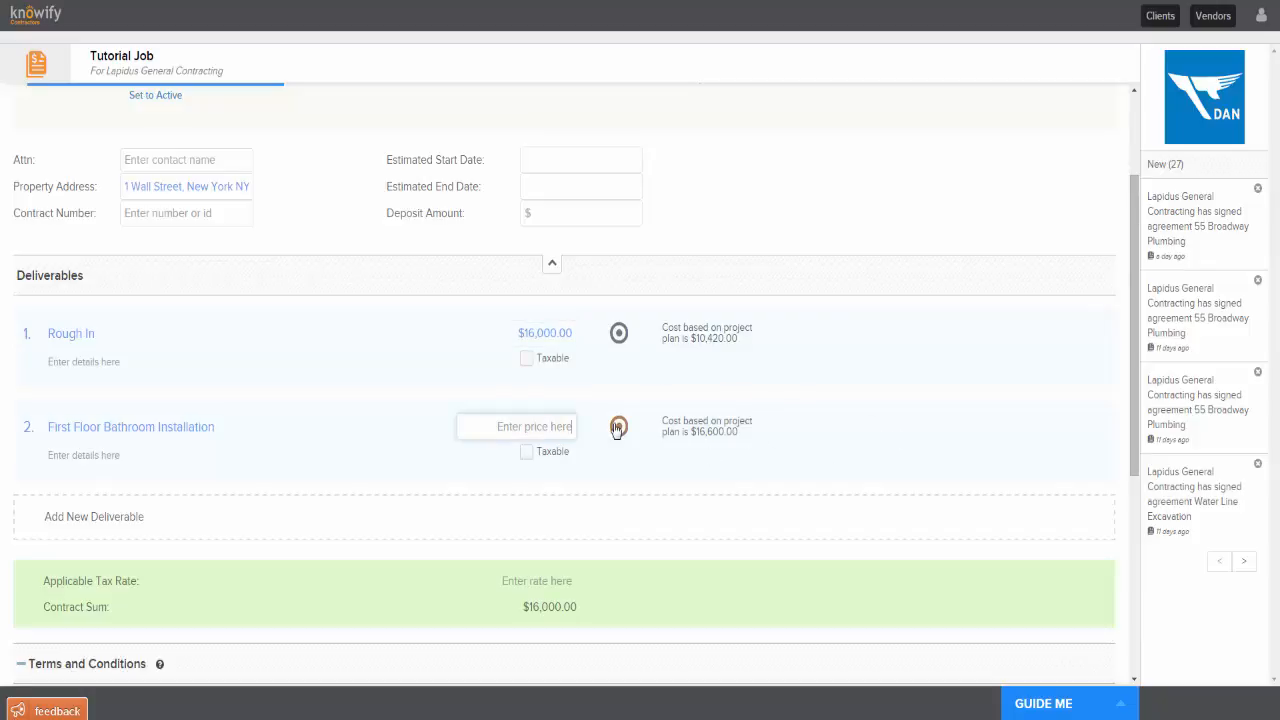
type("22500")
left_click(867, 444)
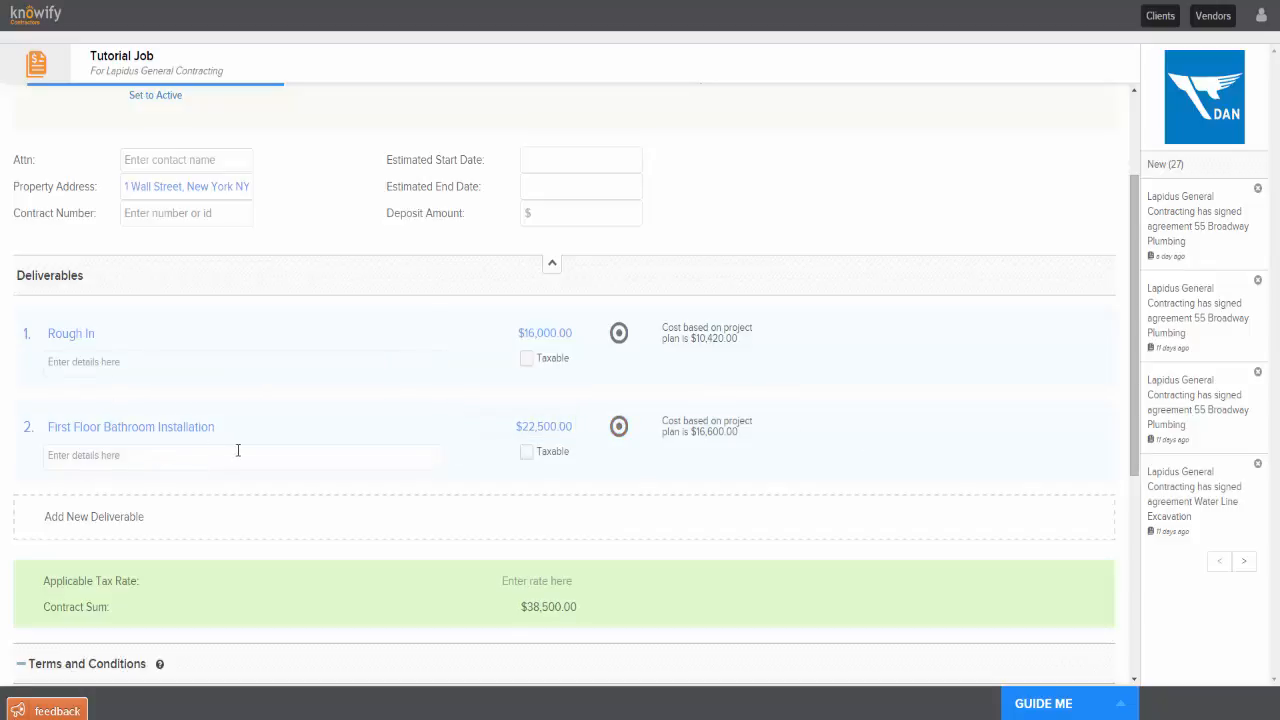
Enter the attention contact and contract number, dates 6/22/15–7/31/15, and a $5,000.00 deposit
left_click(184, 163)
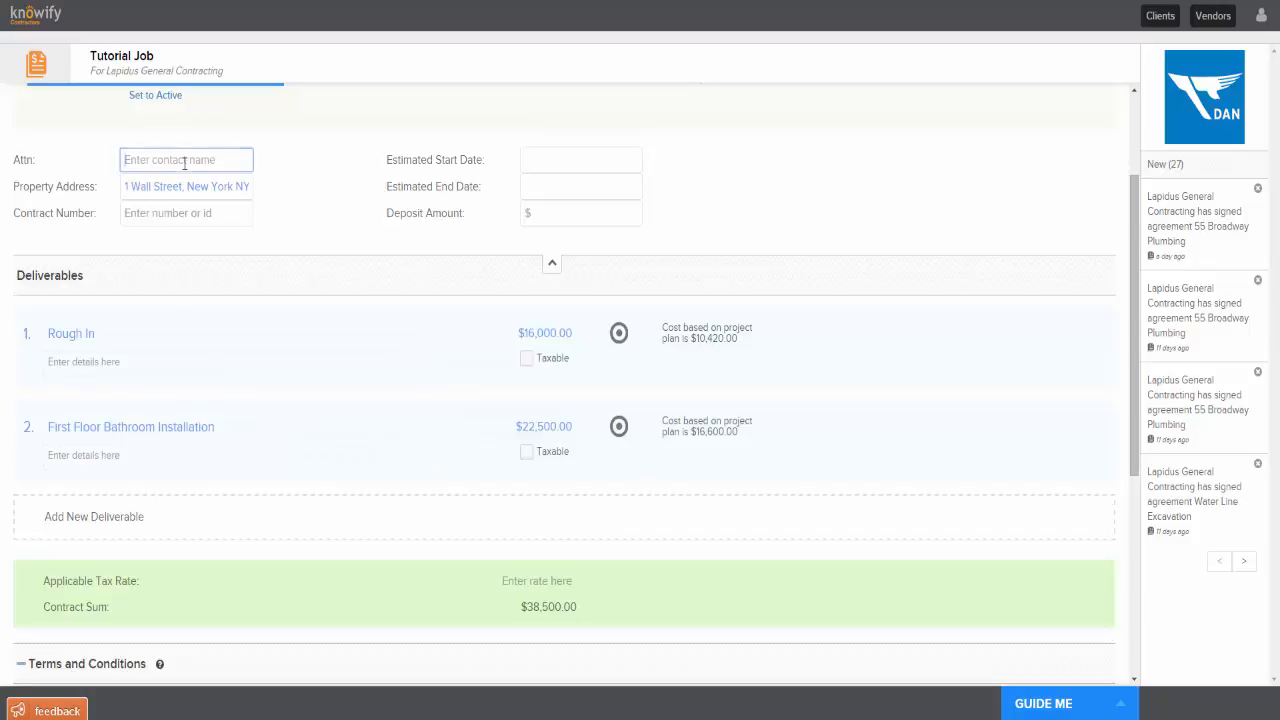
type("Fred Noell")
left_click(176, 215)
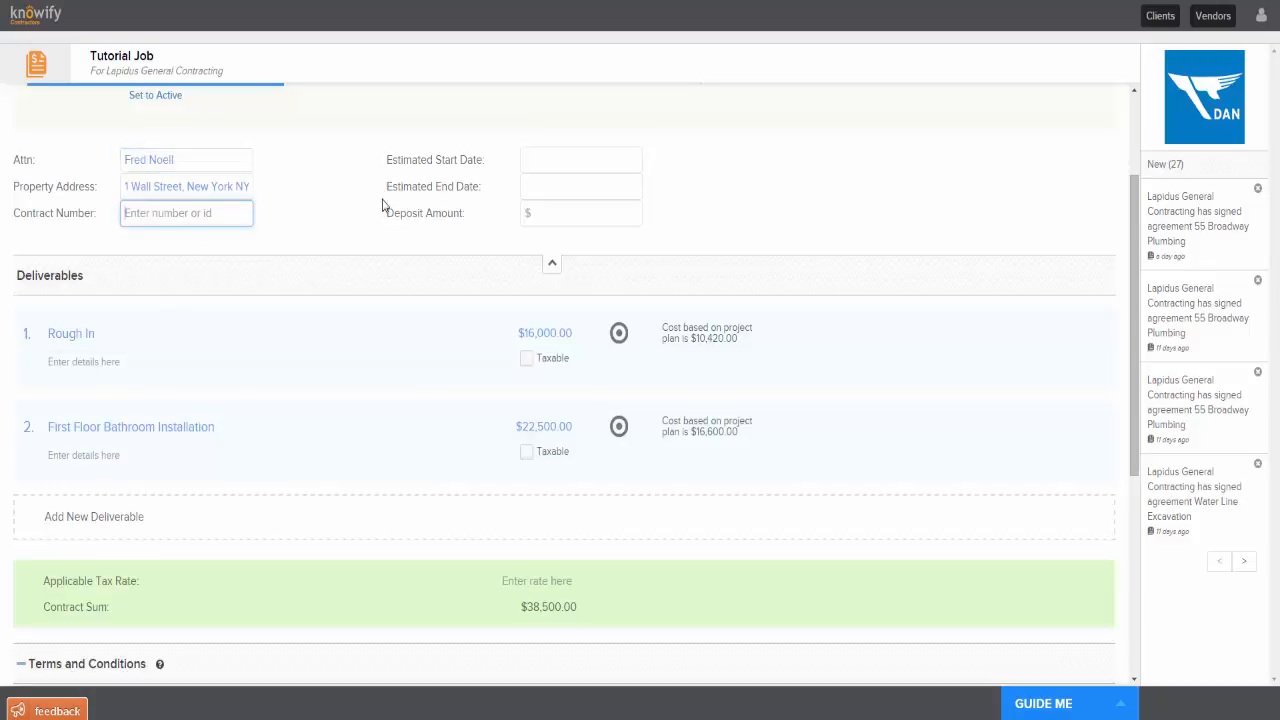
type("512541")
left_click(547, 167)
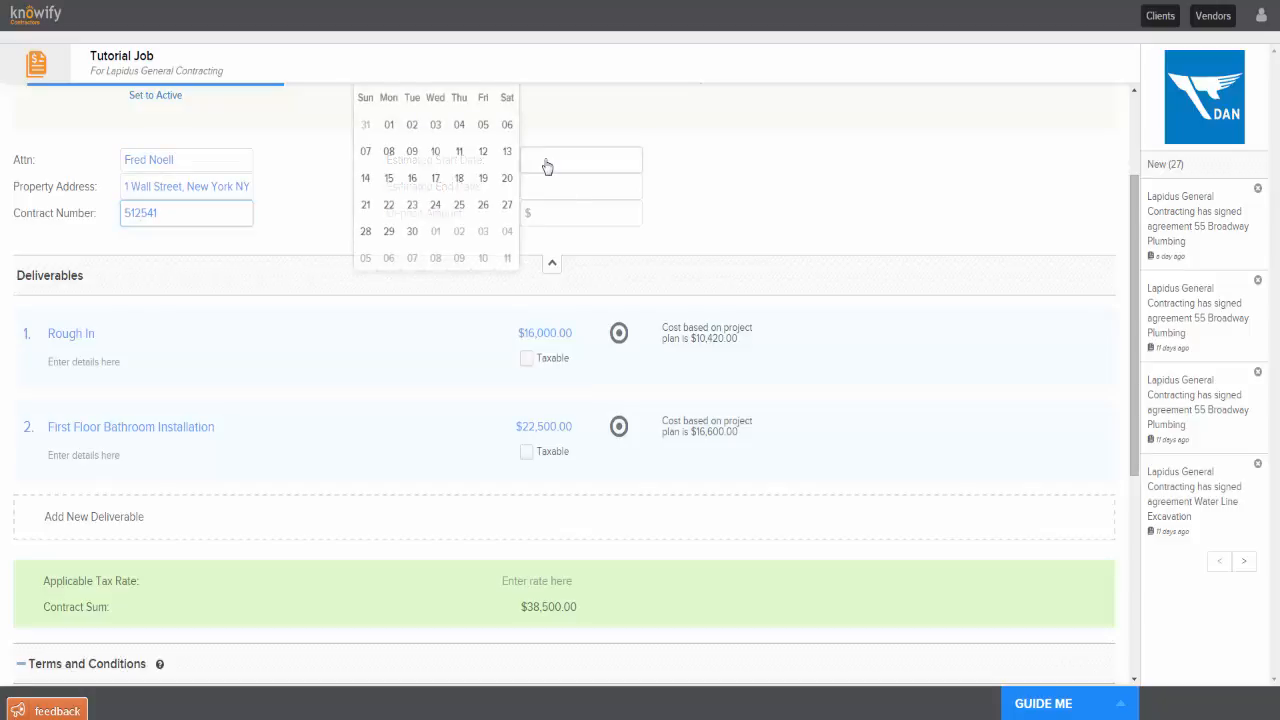
left_click(389, 205)
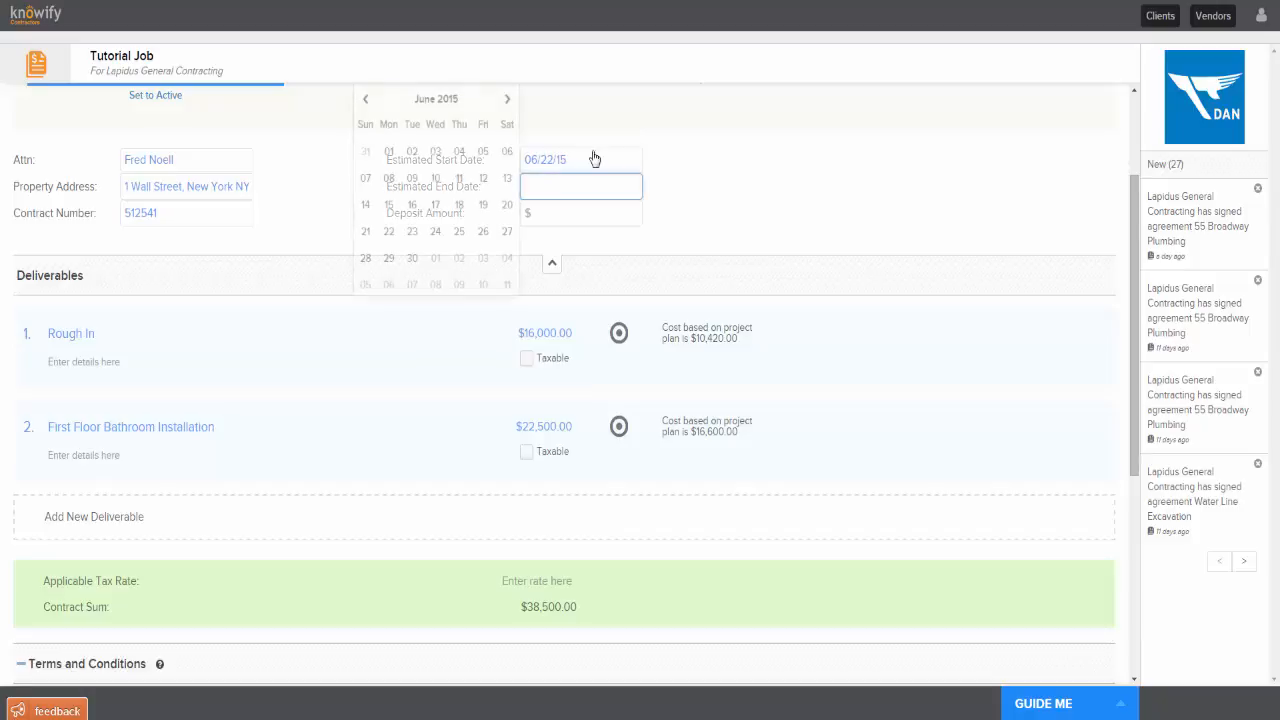
left_click(507, 99)
left_click(483, 258)
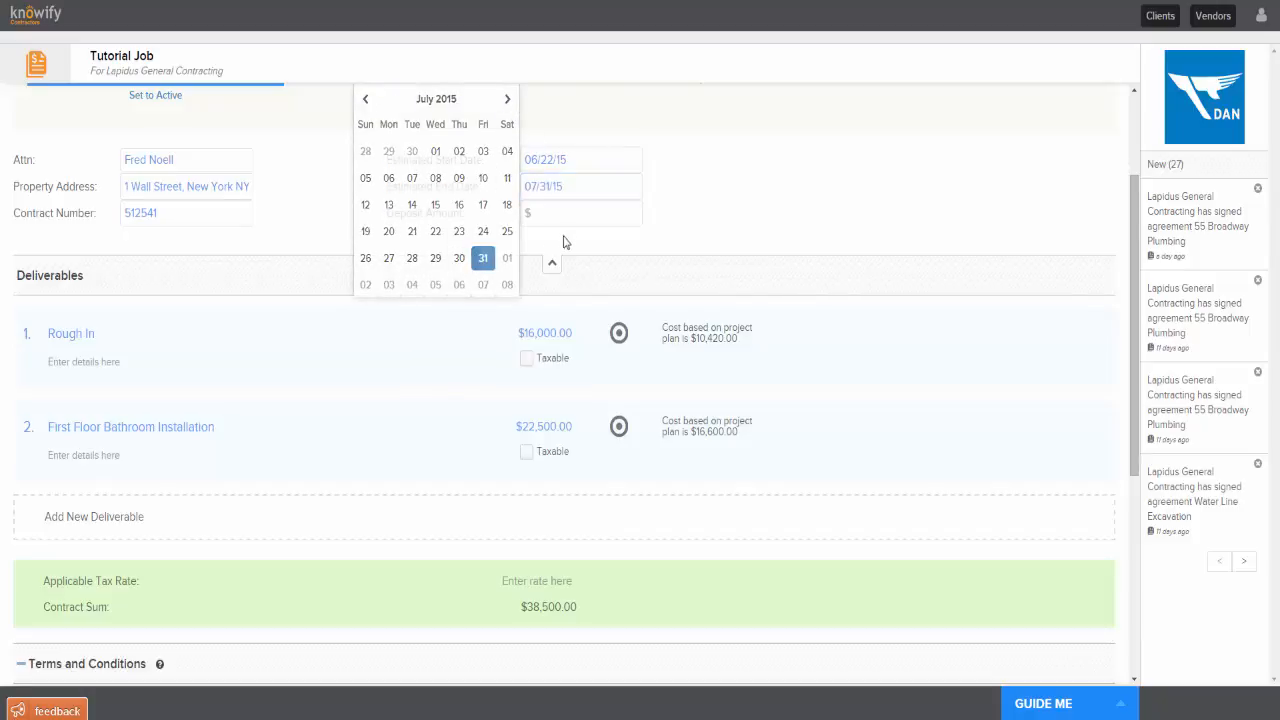
left_click(563, 223)
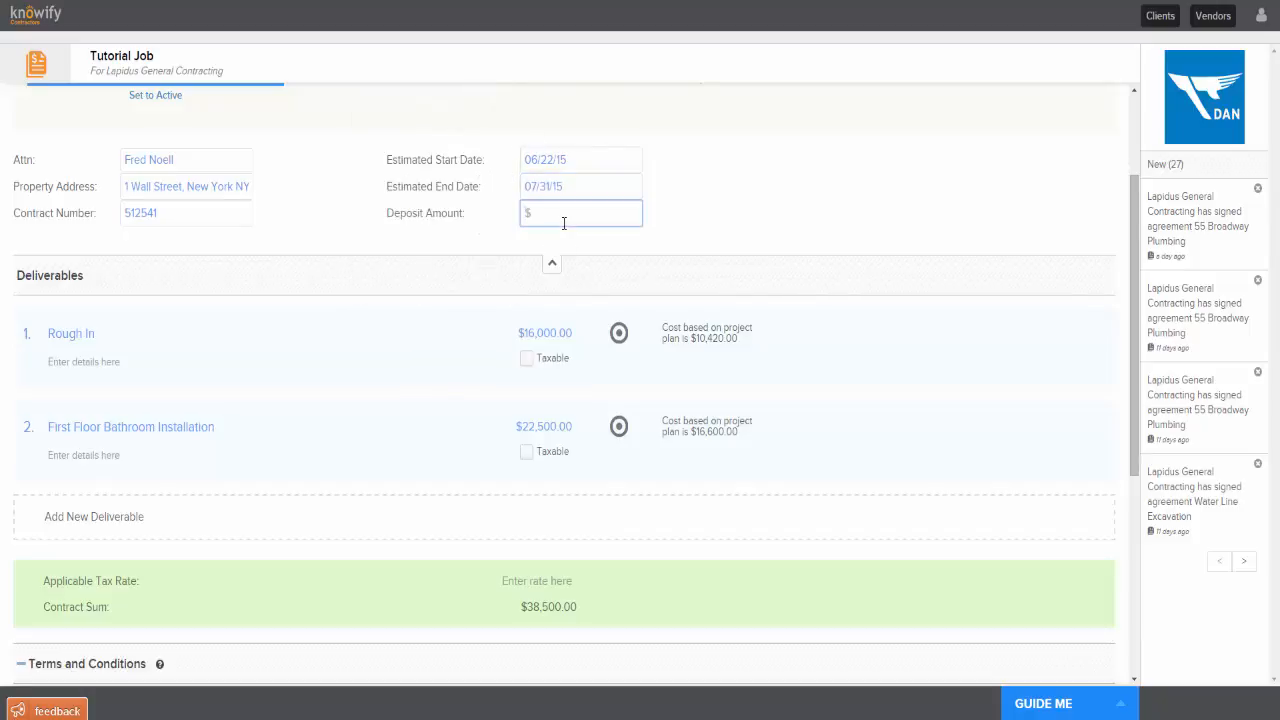
left_click(695, 207)
Make the $38,500.00 owner contract active and confirm the switch
scroll(776, 300, "down", 2)
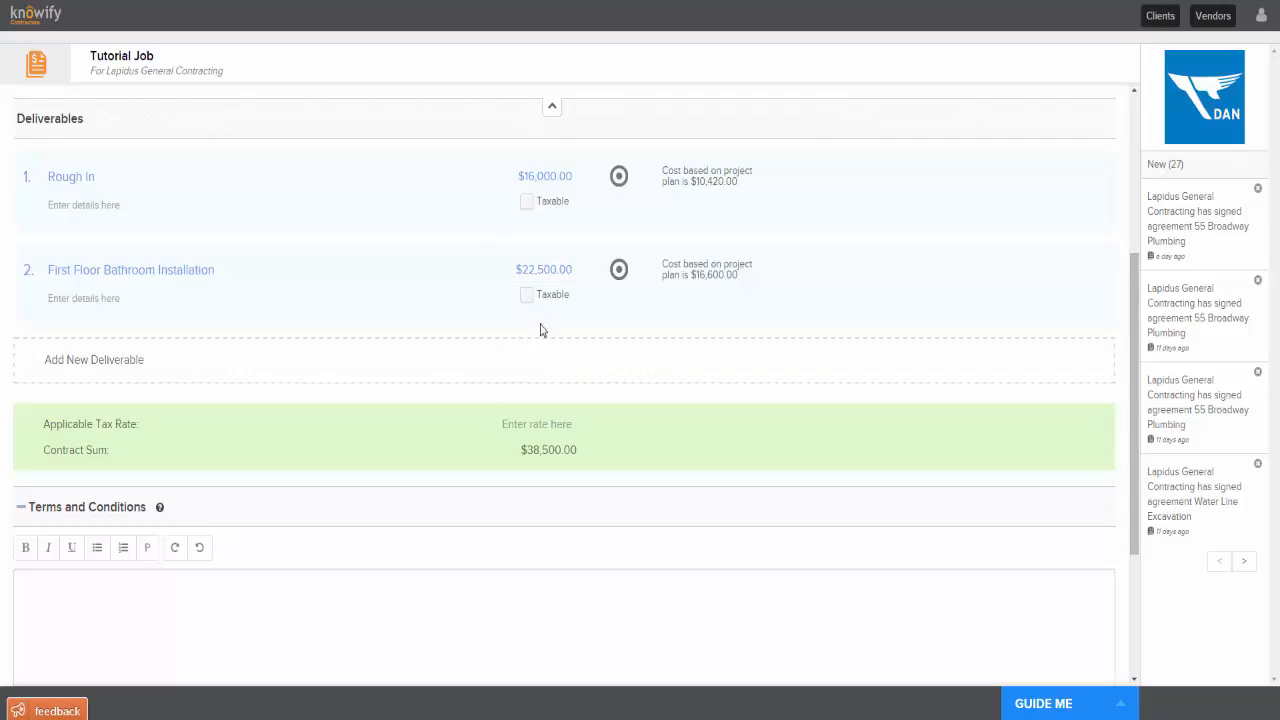
scroll(543, 330, "down", 3)
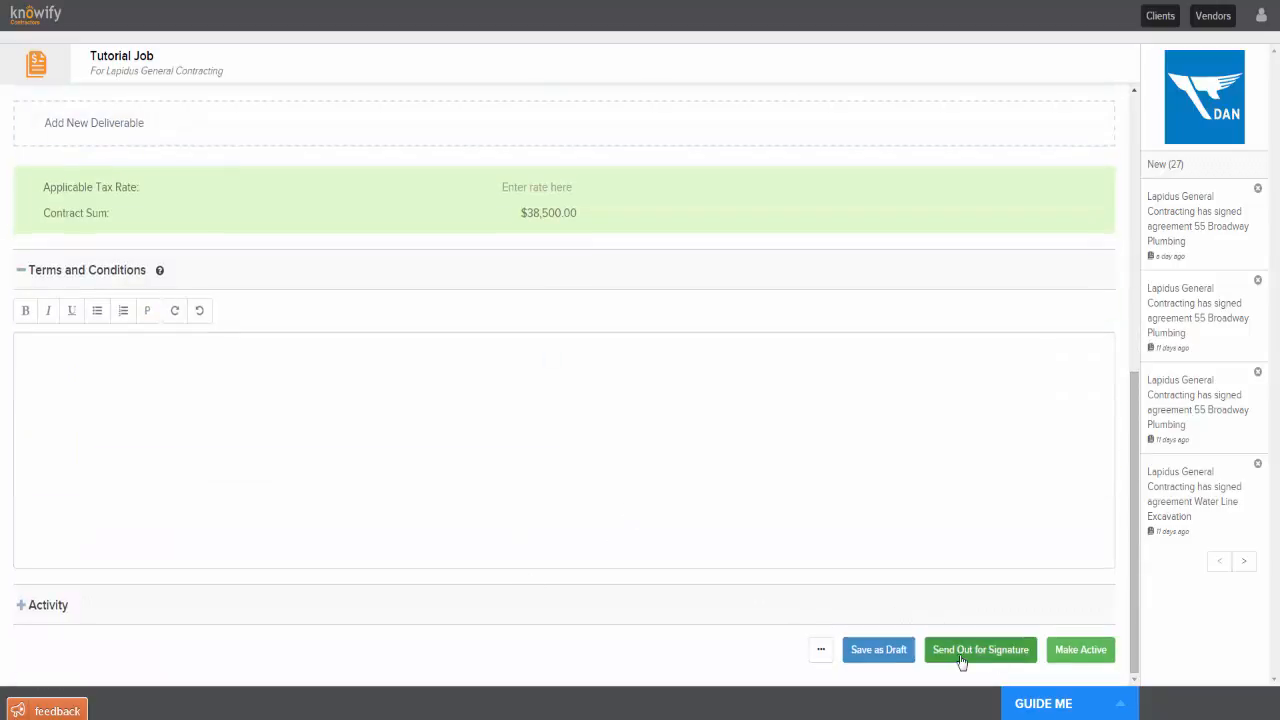
left_click(1060, 660)
left_click(740, 223)
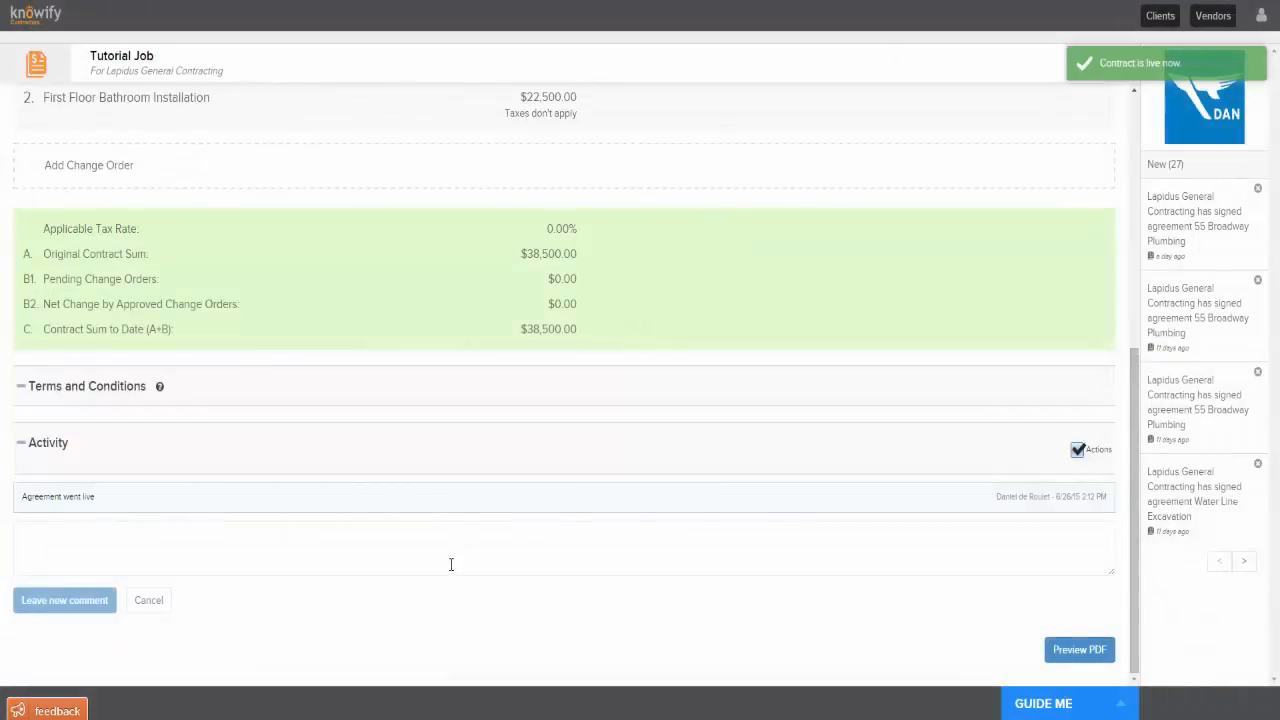
Scroll back up and bring up the Tutorial Job's Plan & Track tab with its $27,020.00 budget
scroll(451, 564, "up", 5)
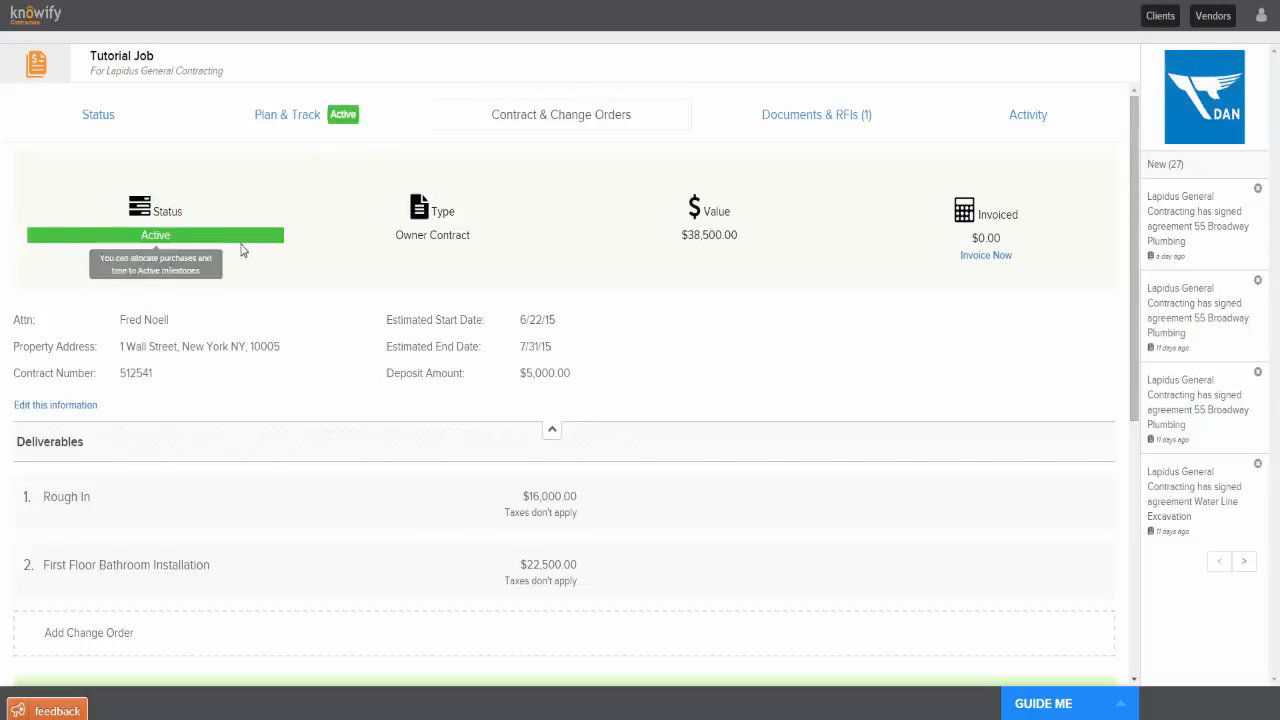
left_click(308, 122)
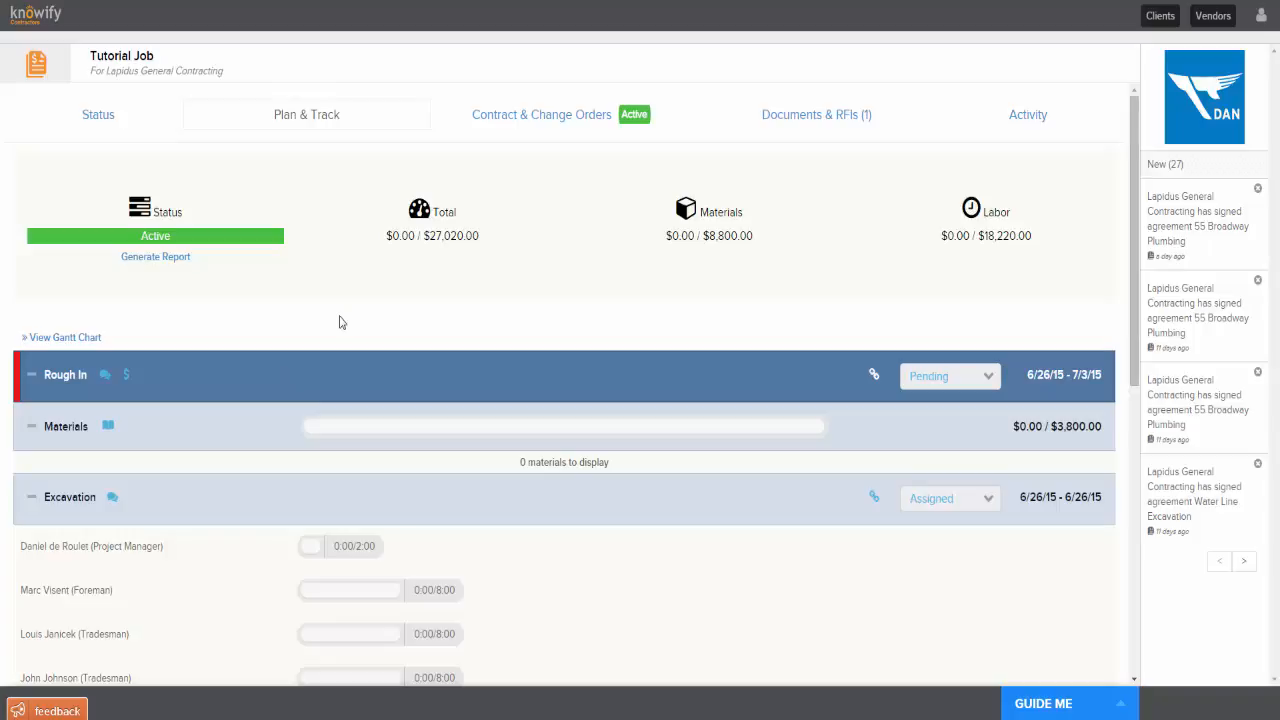
Change Rough In's status from Pending to Active and return to the Dashboard activity feed
left_click(940, 378)
left_click(920, 430)
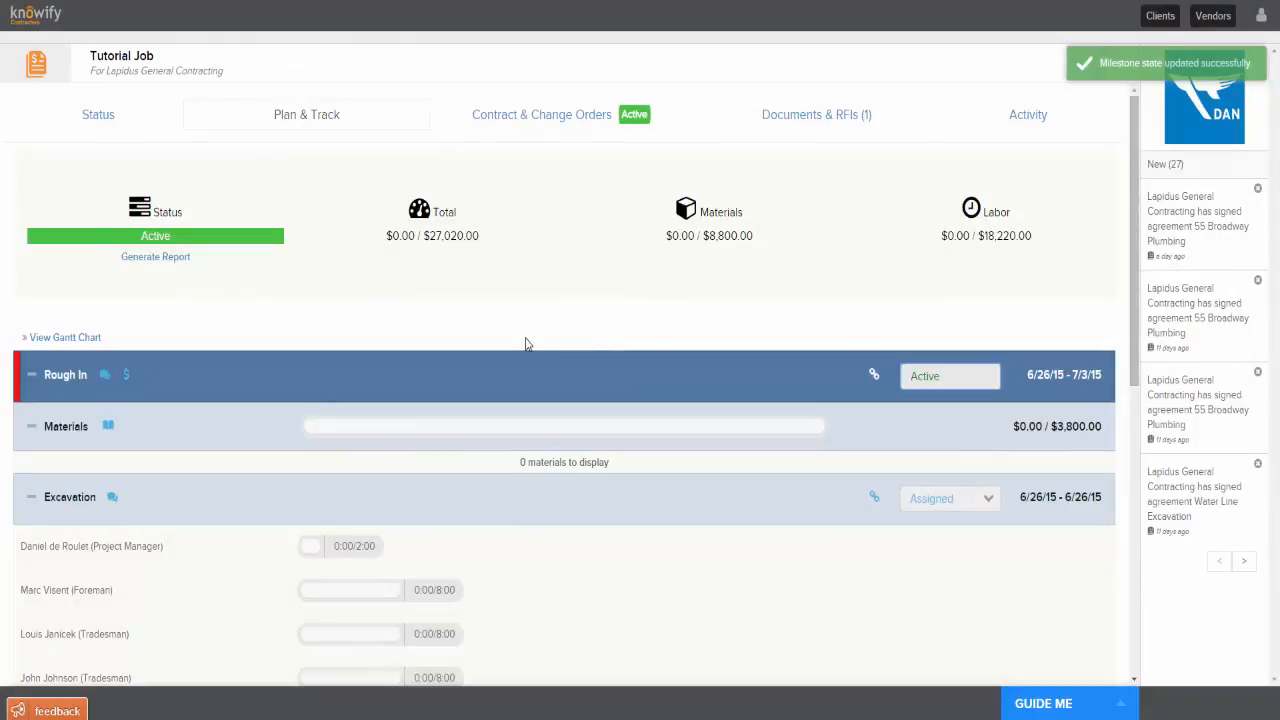
left_click(36, 62)
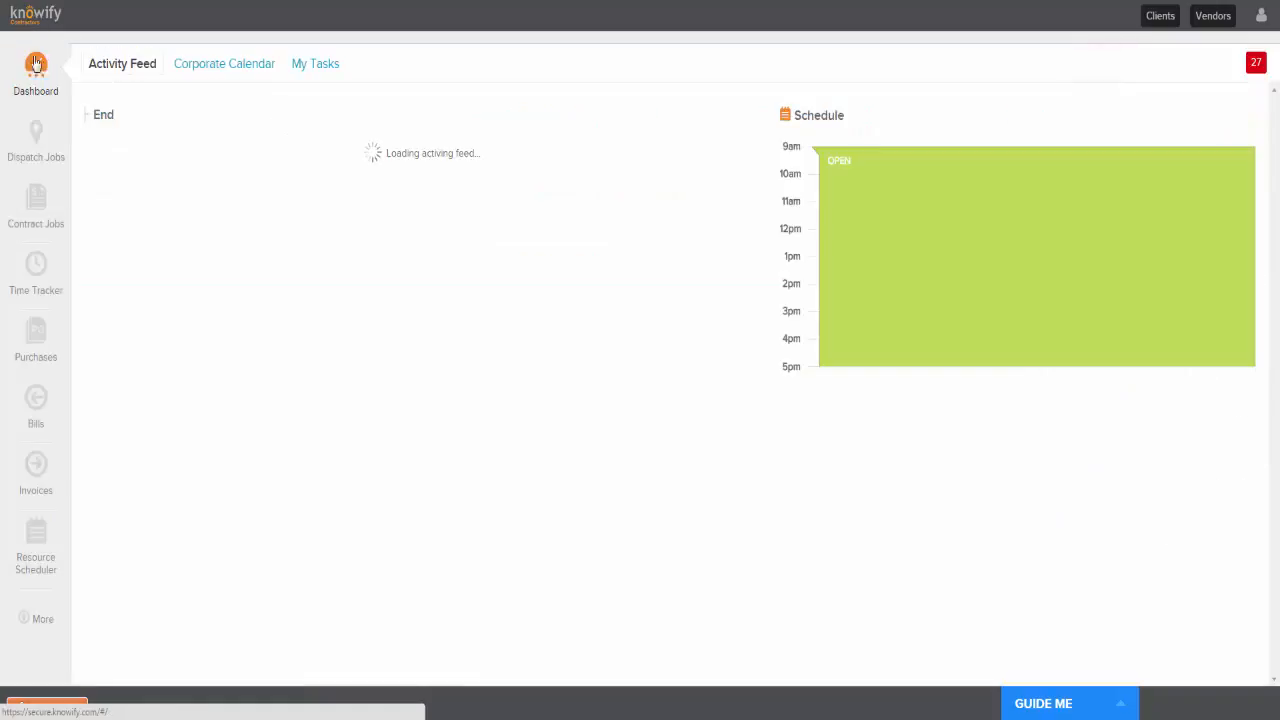
Open the Time Tracker's Enter Time grid for the week of Jun 21–27
left_click(36, 268)
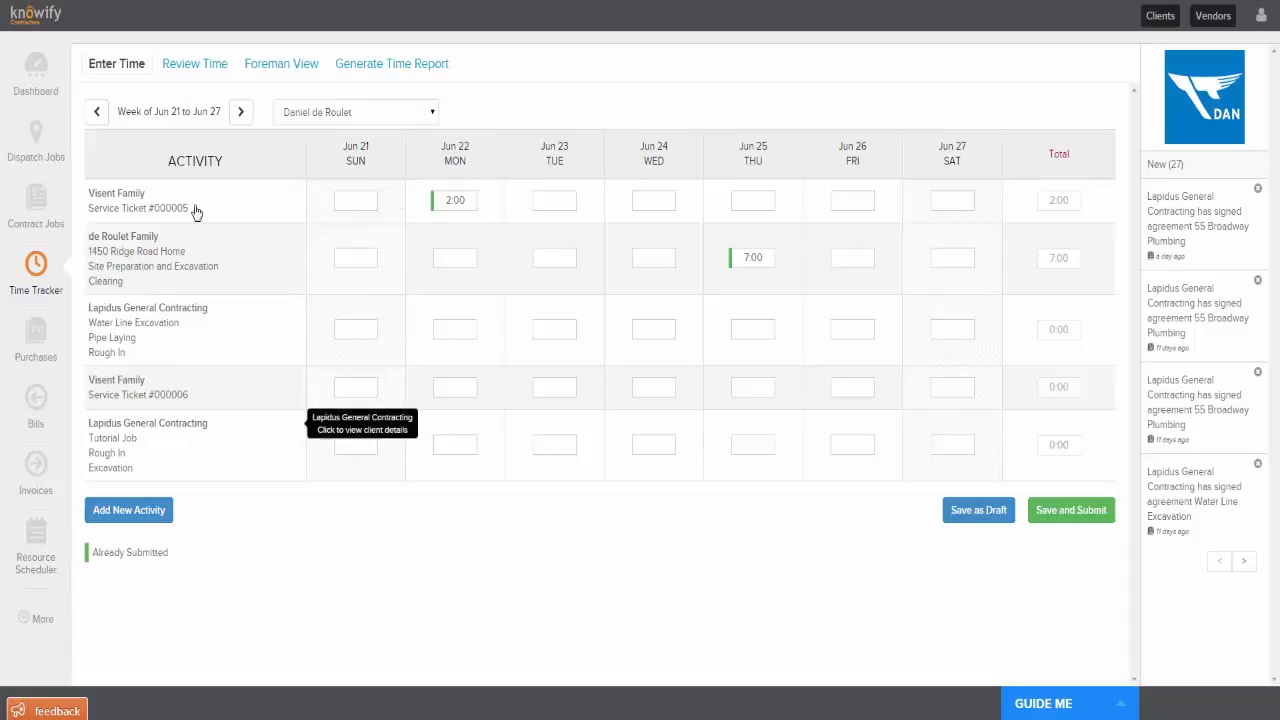
Switch to Foreman View and select Tutorial Job's Rough In: Excavation task
left_click(296, 64)
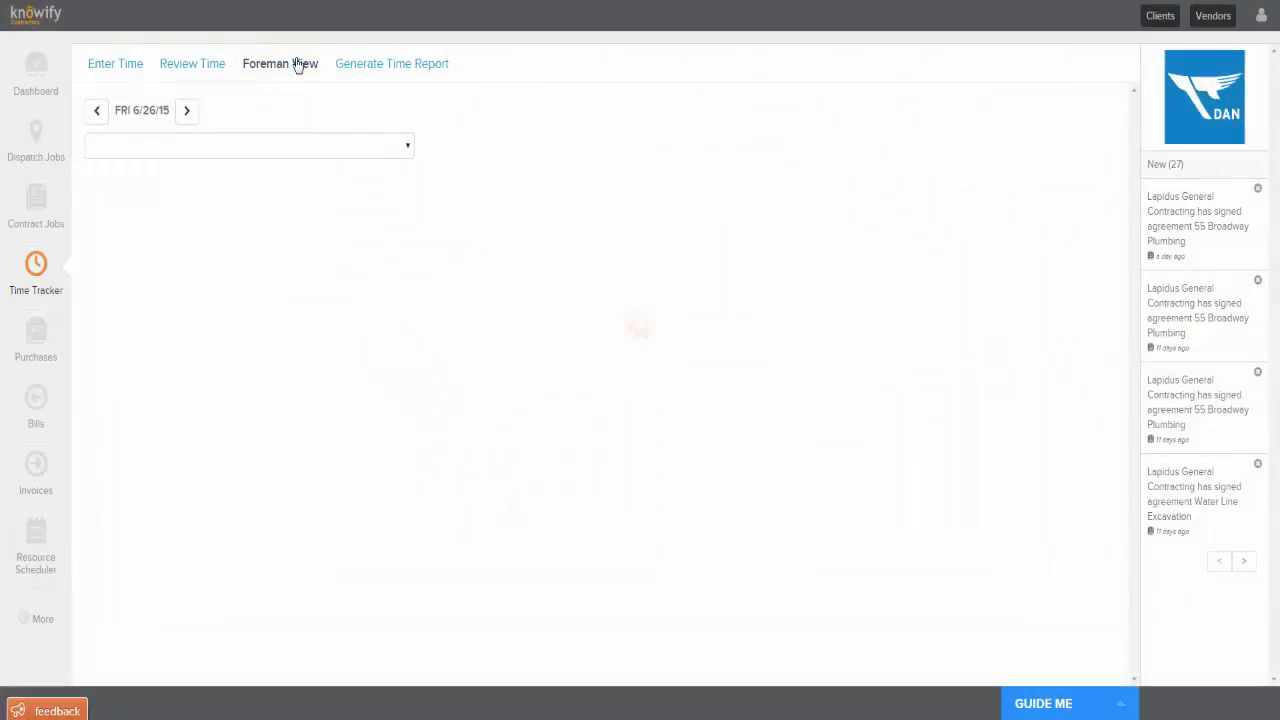
left_click(275, 150)
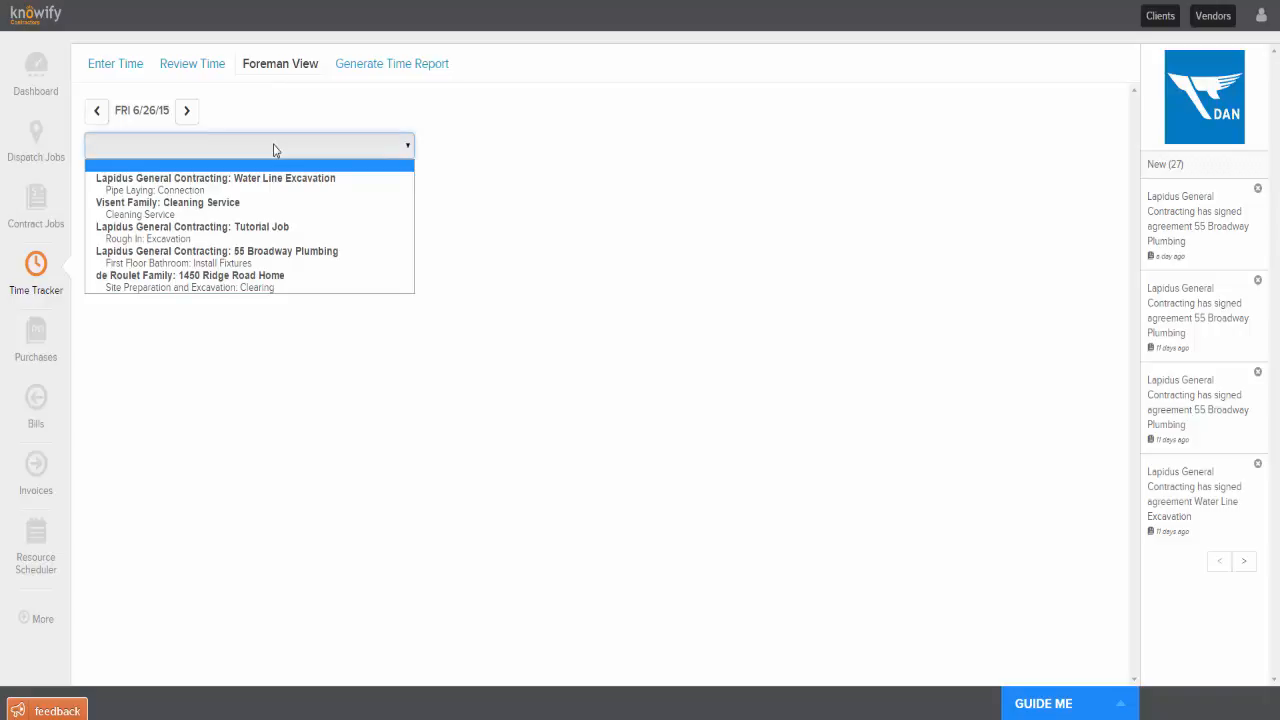
left_click(222, 242)
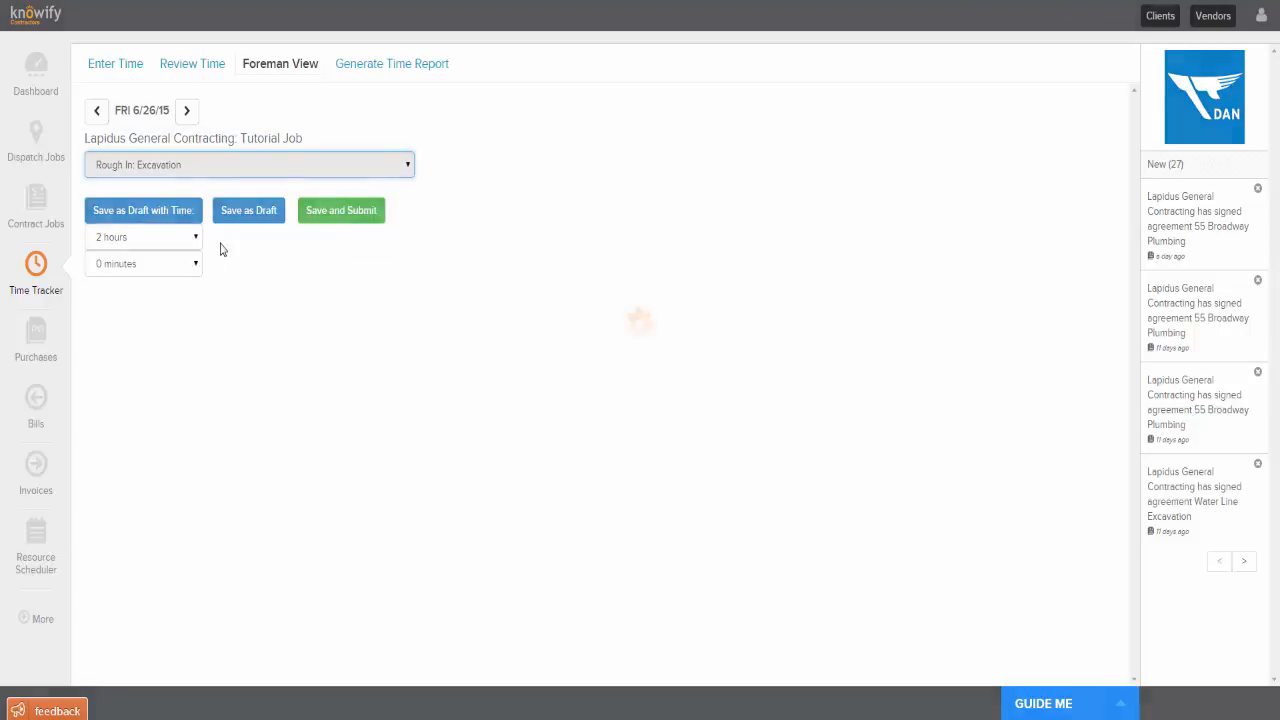
Enter crew hours of 2, 8, 8 and 8 for 6/26/15 and submit the timecard
left_click(375, 199)
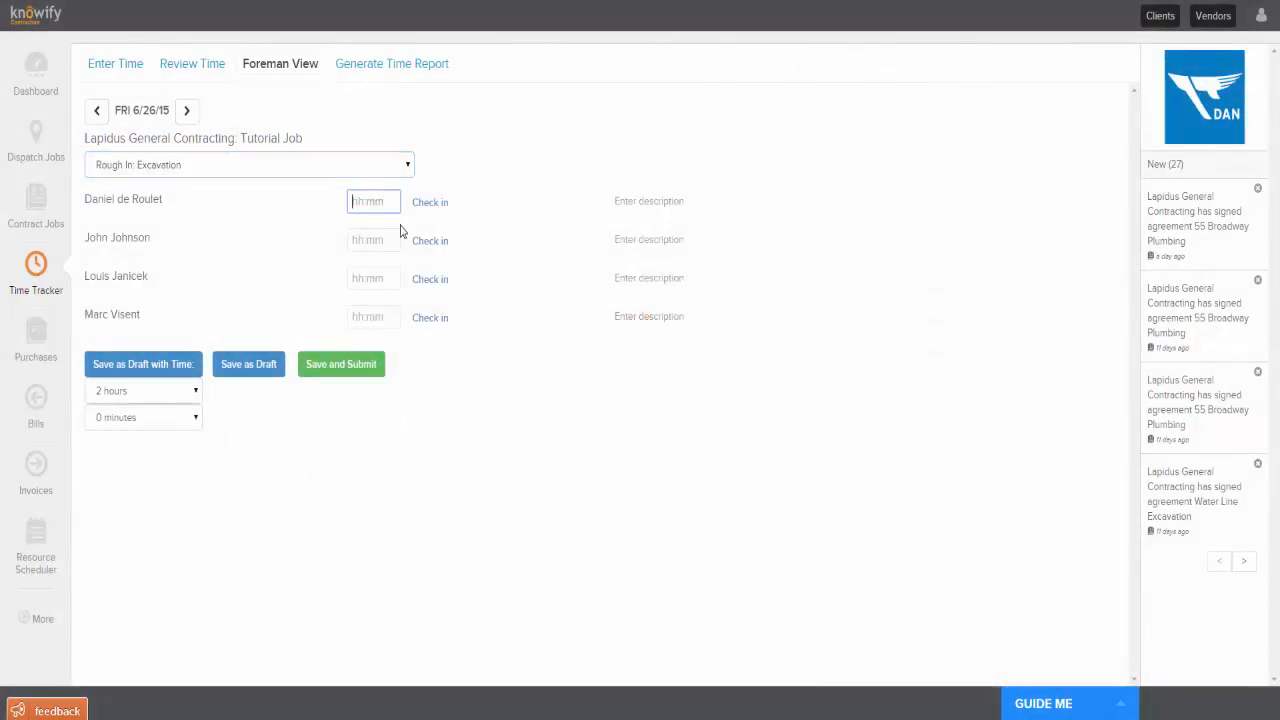
type("2")
left_click(391, 240)
type("8")
left_click(395, 279)
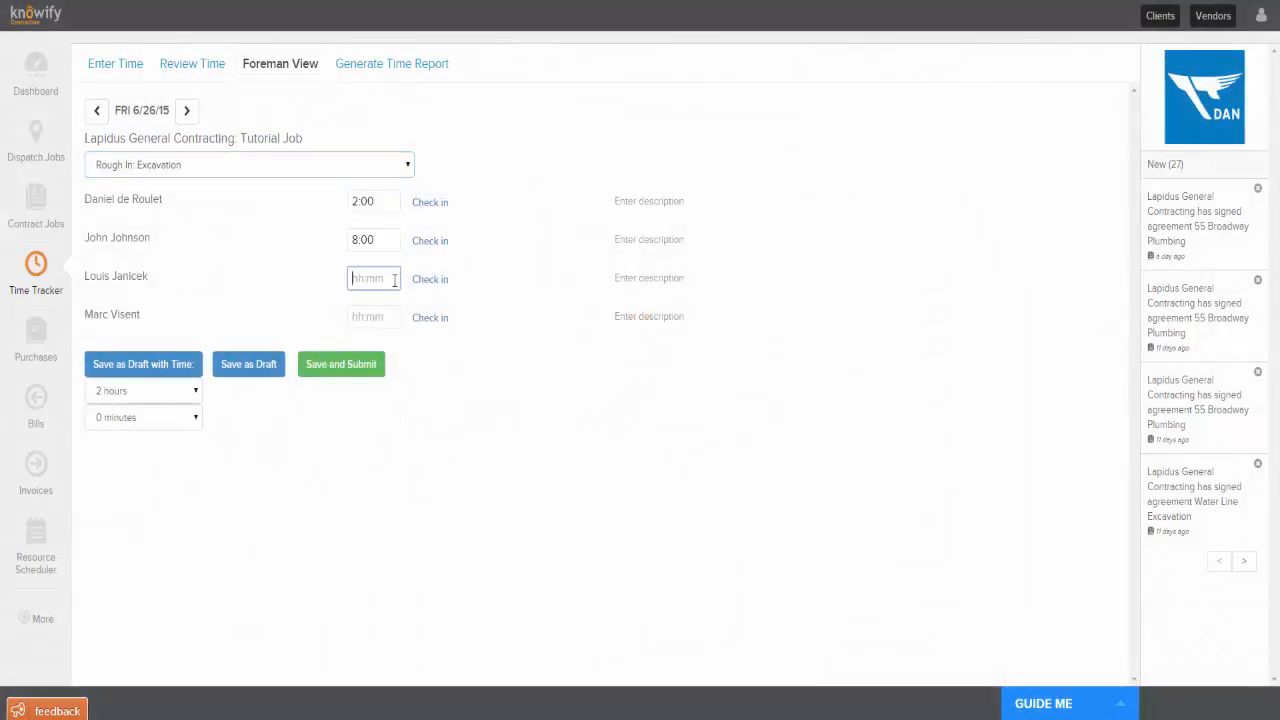
type("8:00")
left_click(378, 317)
type("8")
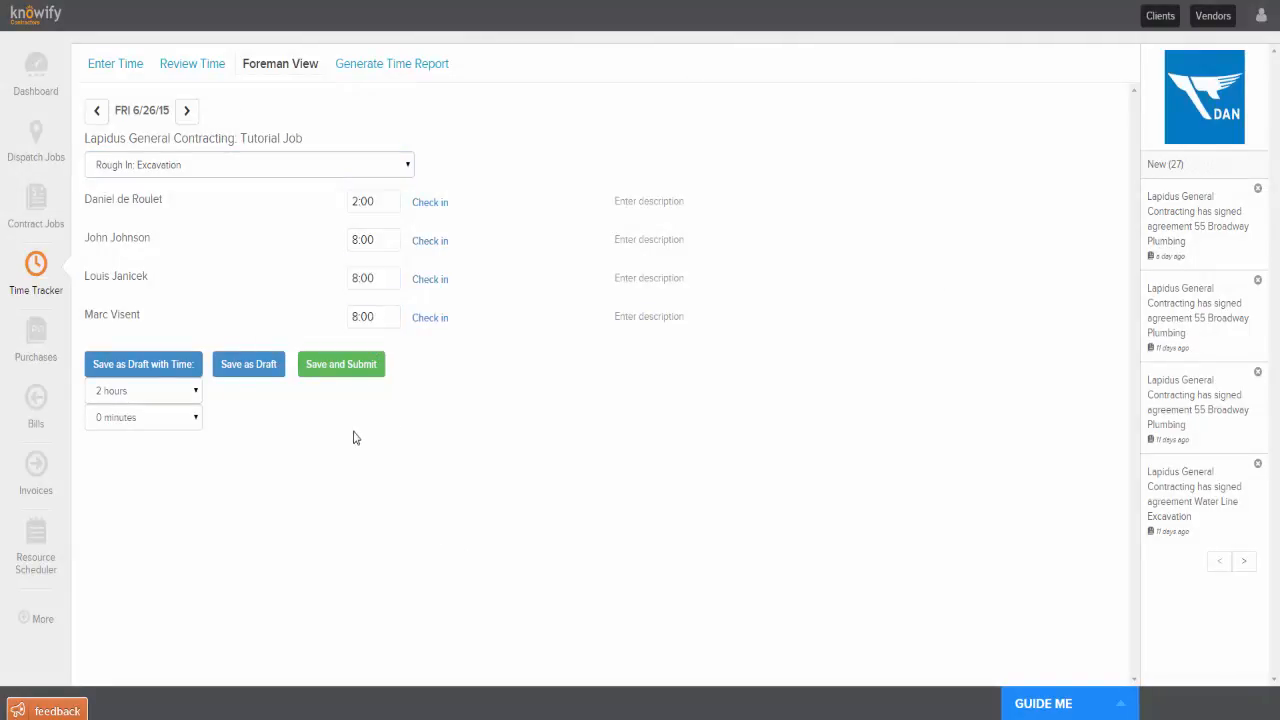
left_click(330, 371)
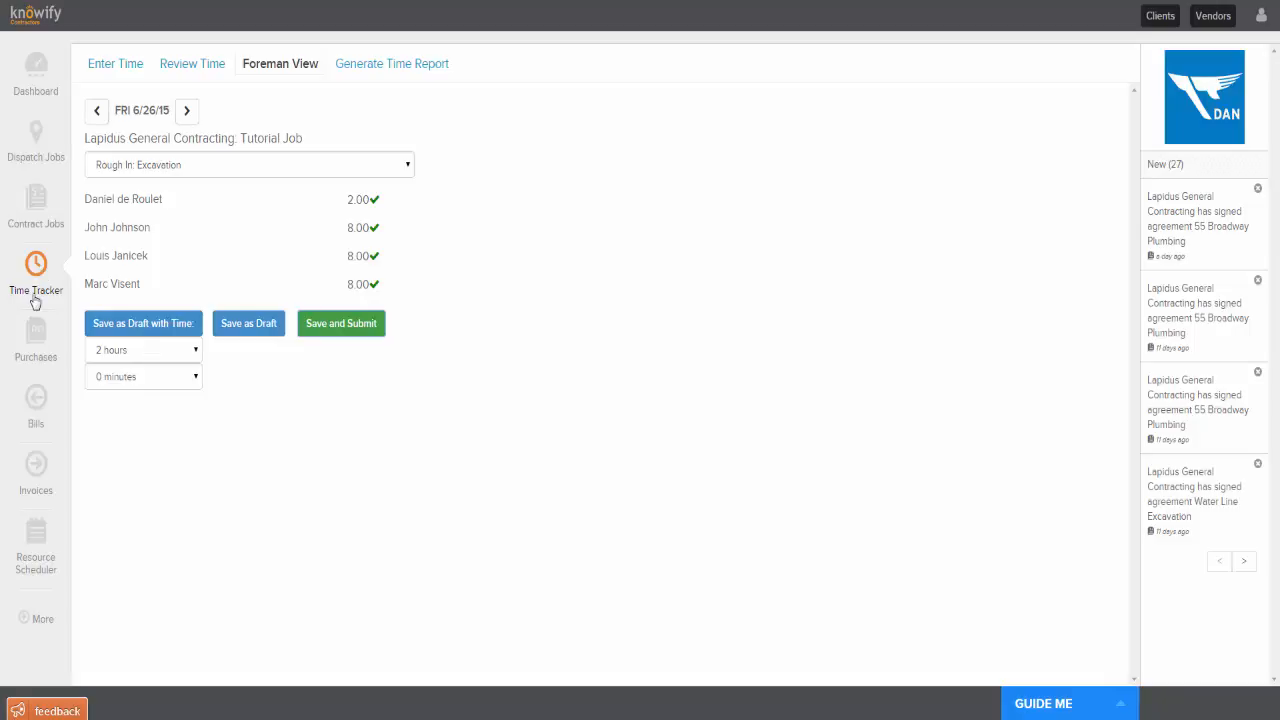
left_click(34, 340)
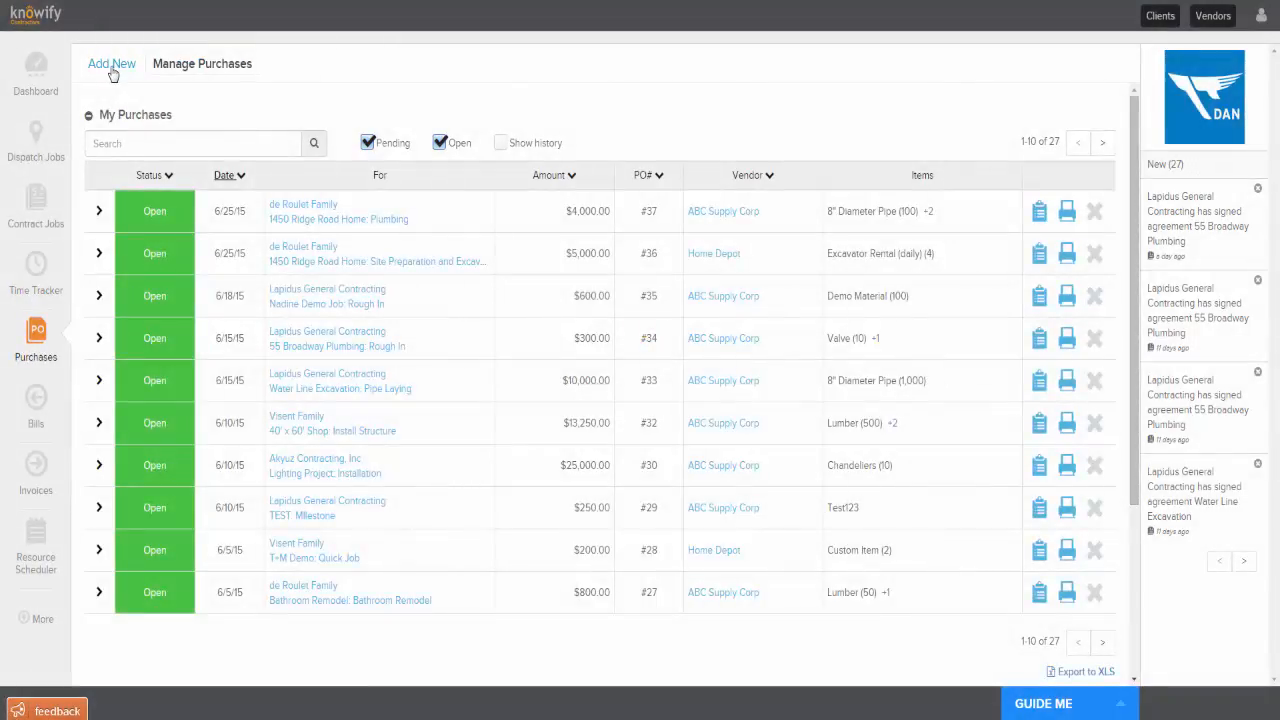
Start a purchase order from ABC Supply Corp for an item priced 1250, quantity 3
left_click(111, 65)
left_click(161, 198)
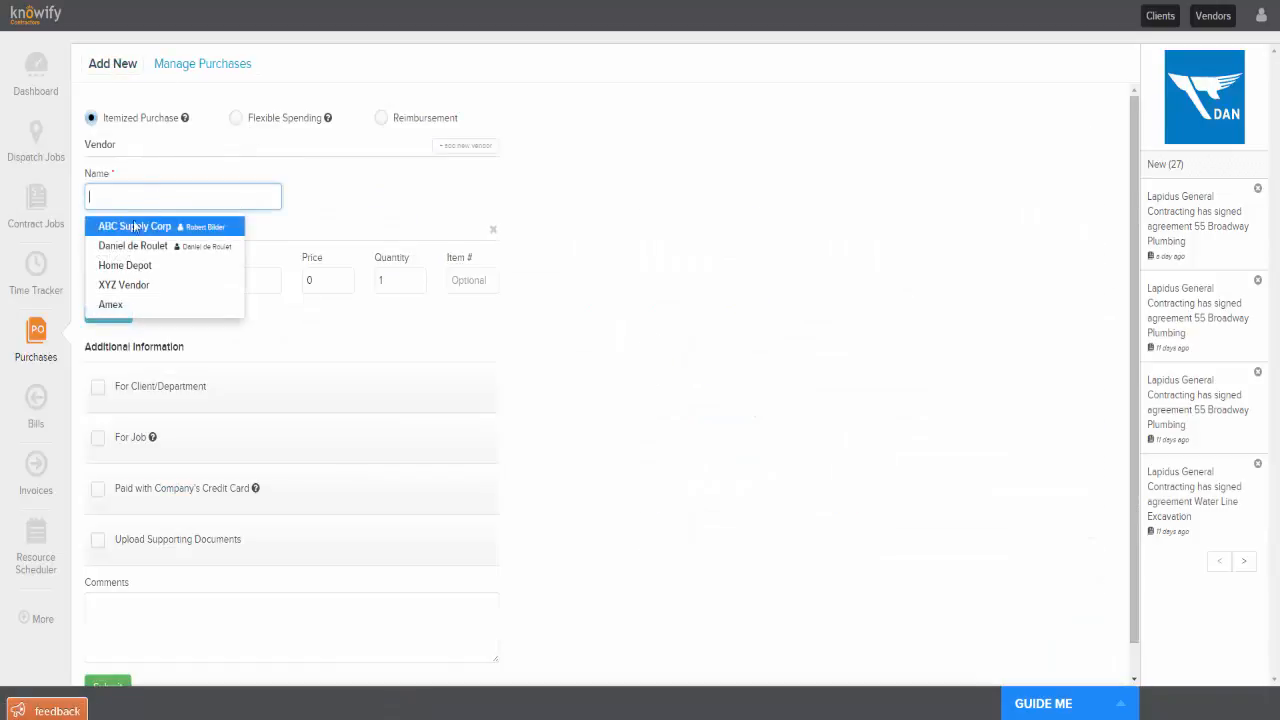
left_click(138, 227)
left_click(184, 278)
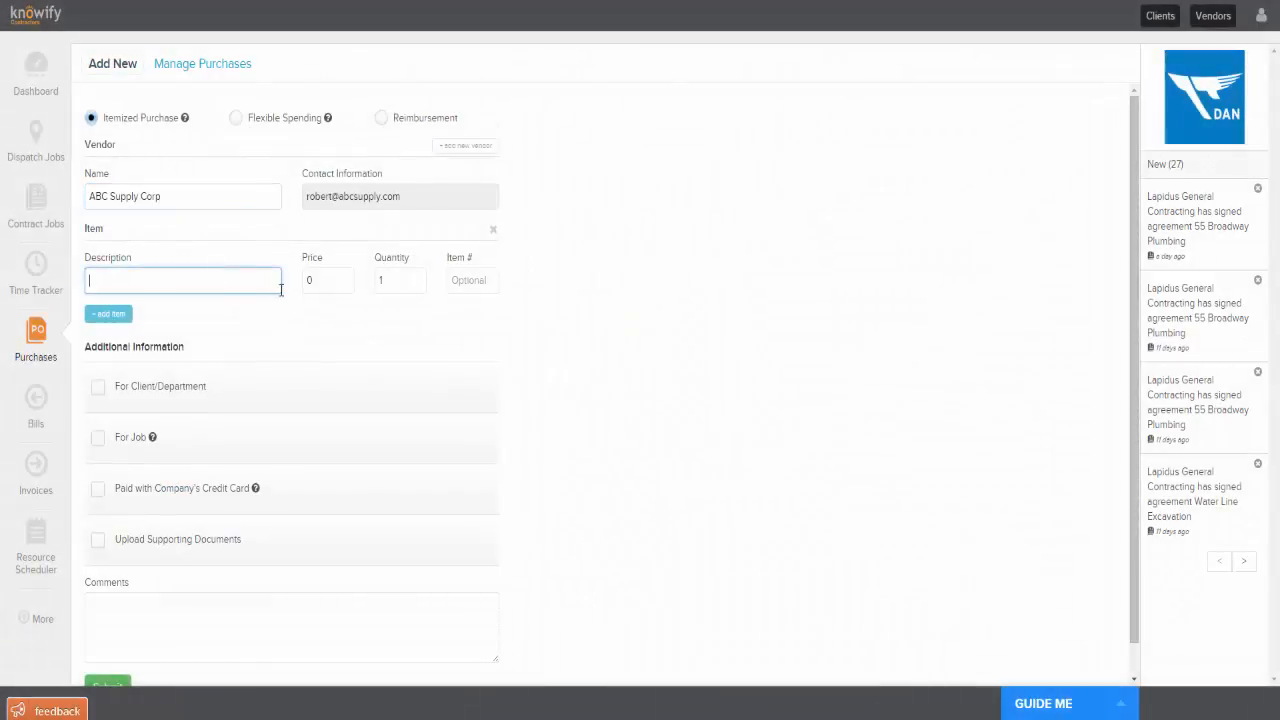
type("c a")
key("Tab")
type("1250")
key("Tab")
type("3")
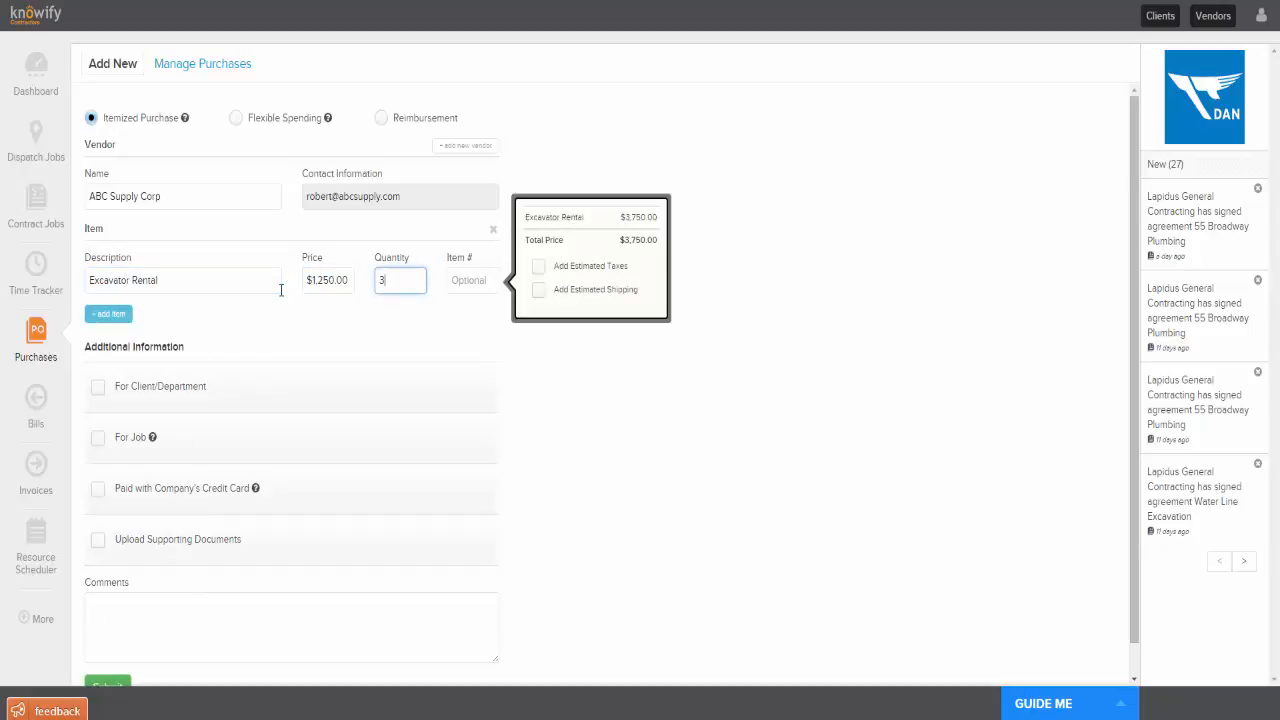
Allocate the purchase to client Lapidus General Contracting and job Tutorial Job: Rough In
left_click(190, 388)
left_click(223, 443)
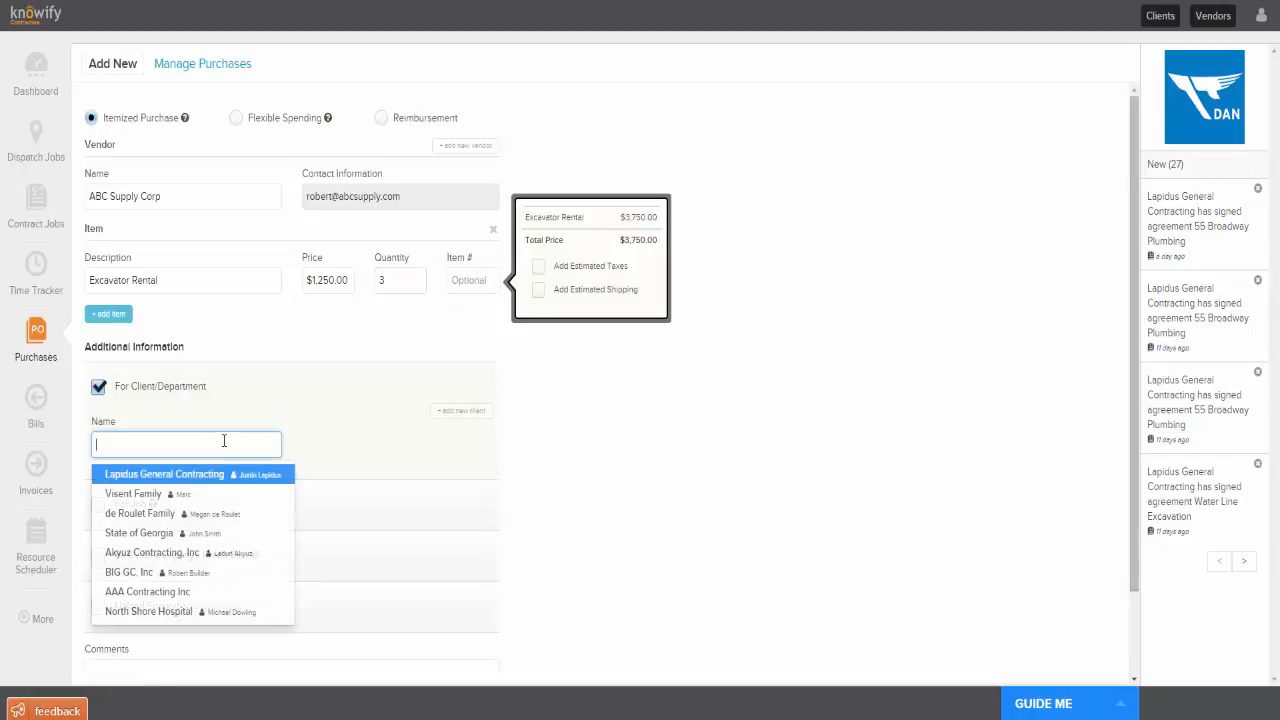
left_click(142, 476)
scroll(166, 486, "down", 2)
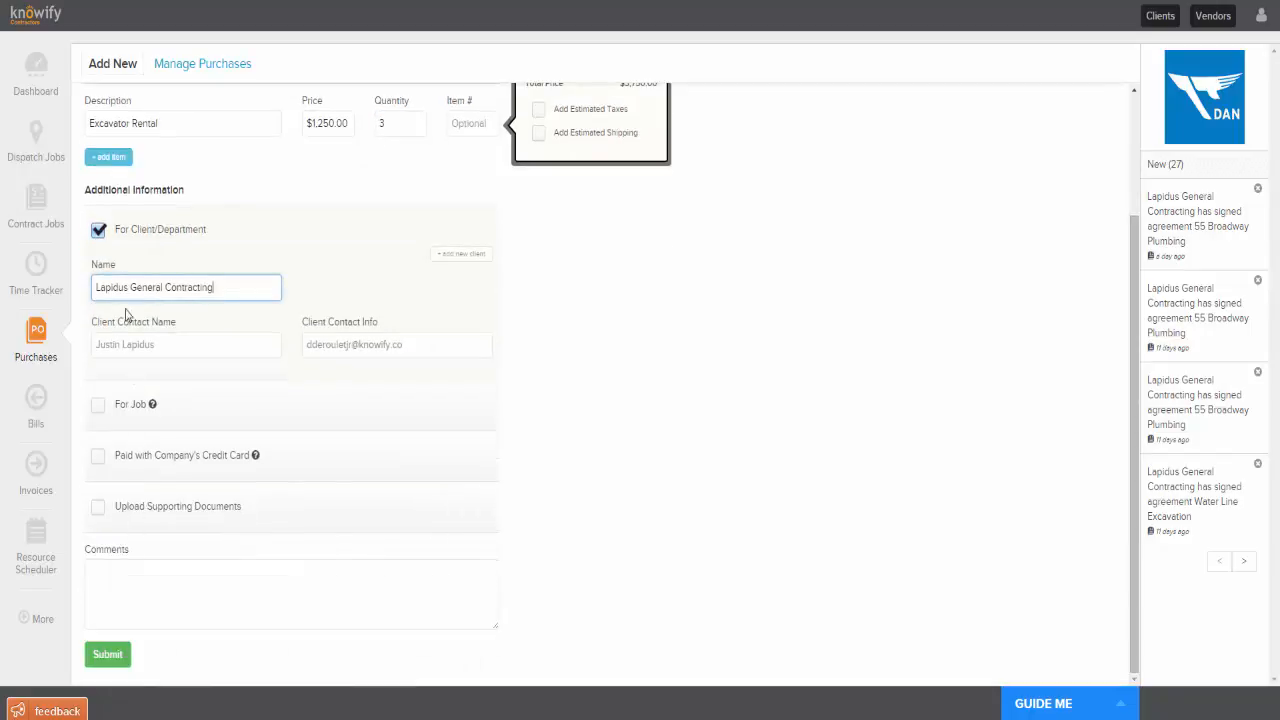
left_click(124, 408)
left_click(156, 440)
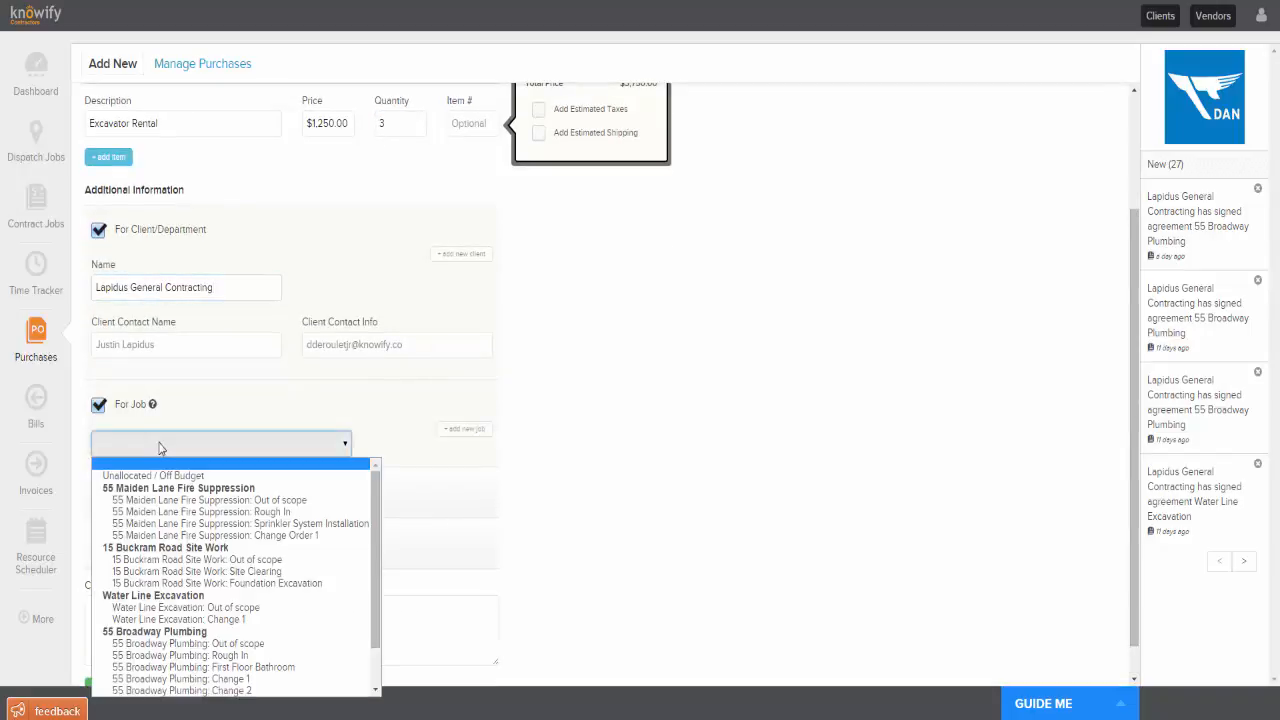
scroll(226, 550, "down", 1)
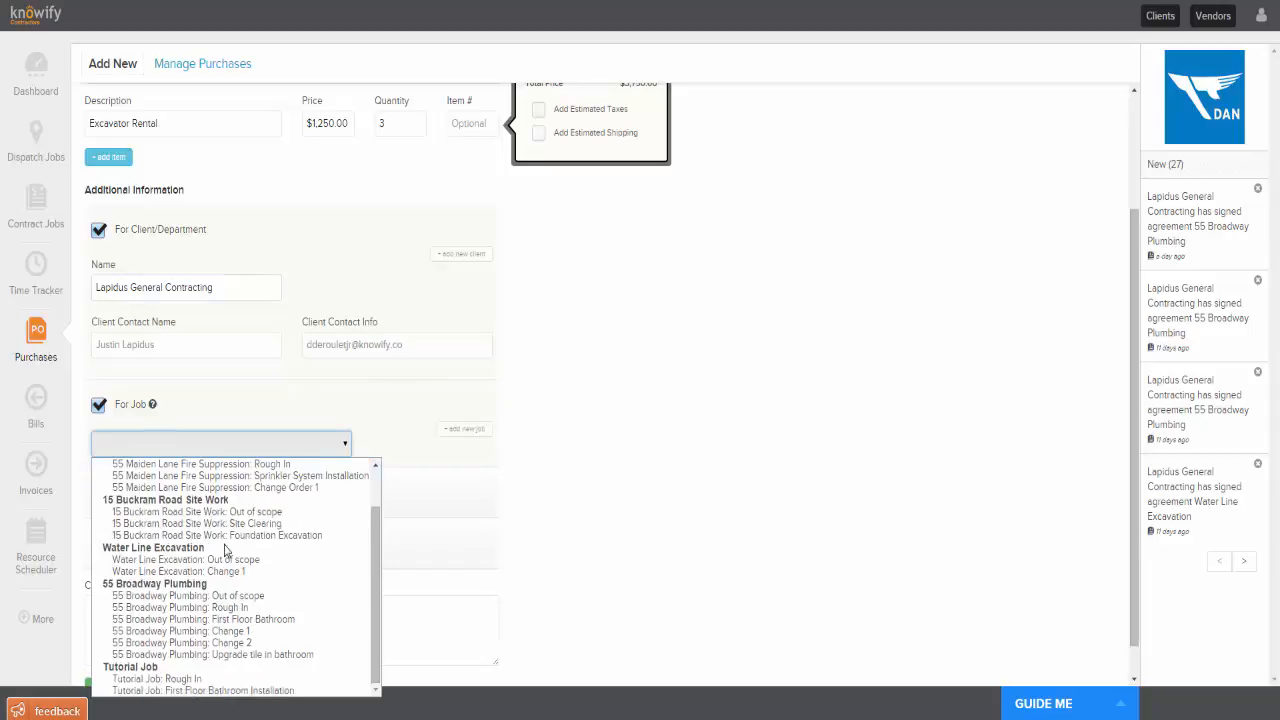
left_click(197, 678)
scroll(660, 558, "down", 1)
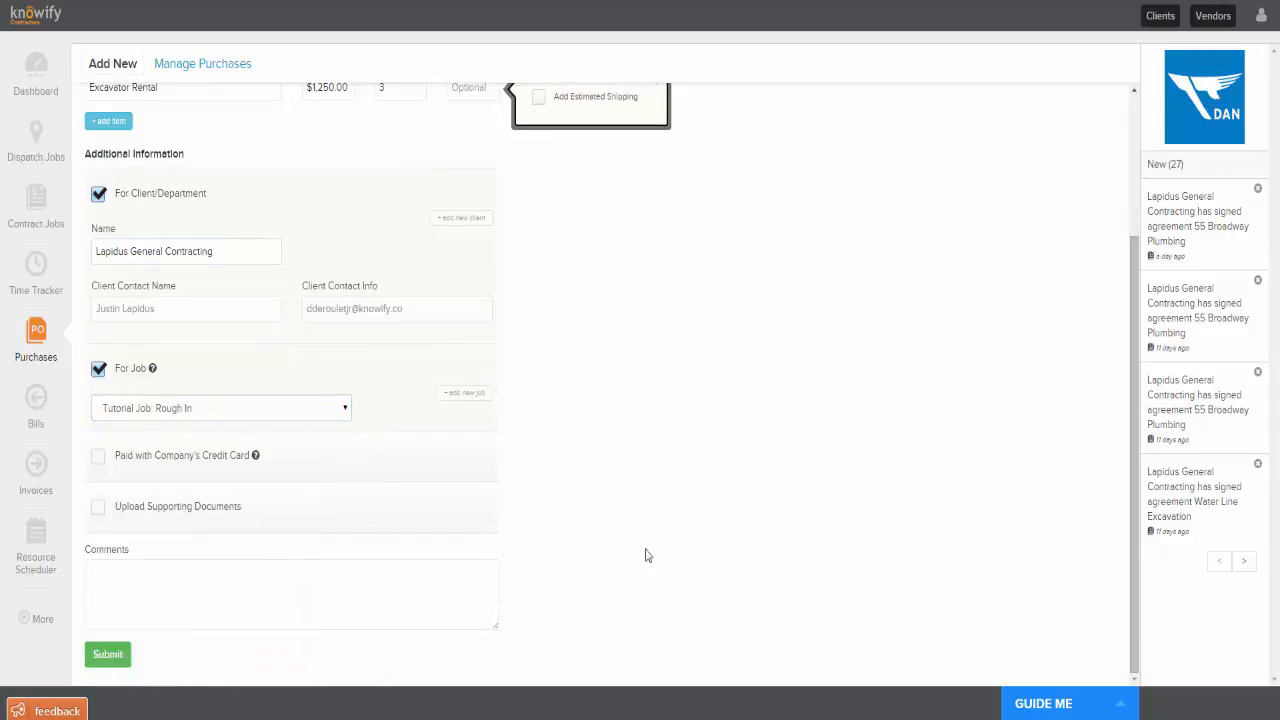
Submit and confirm the excavator rental purchase, recorded as PO #38
left_click(108, 655)
left_click(740, 256)
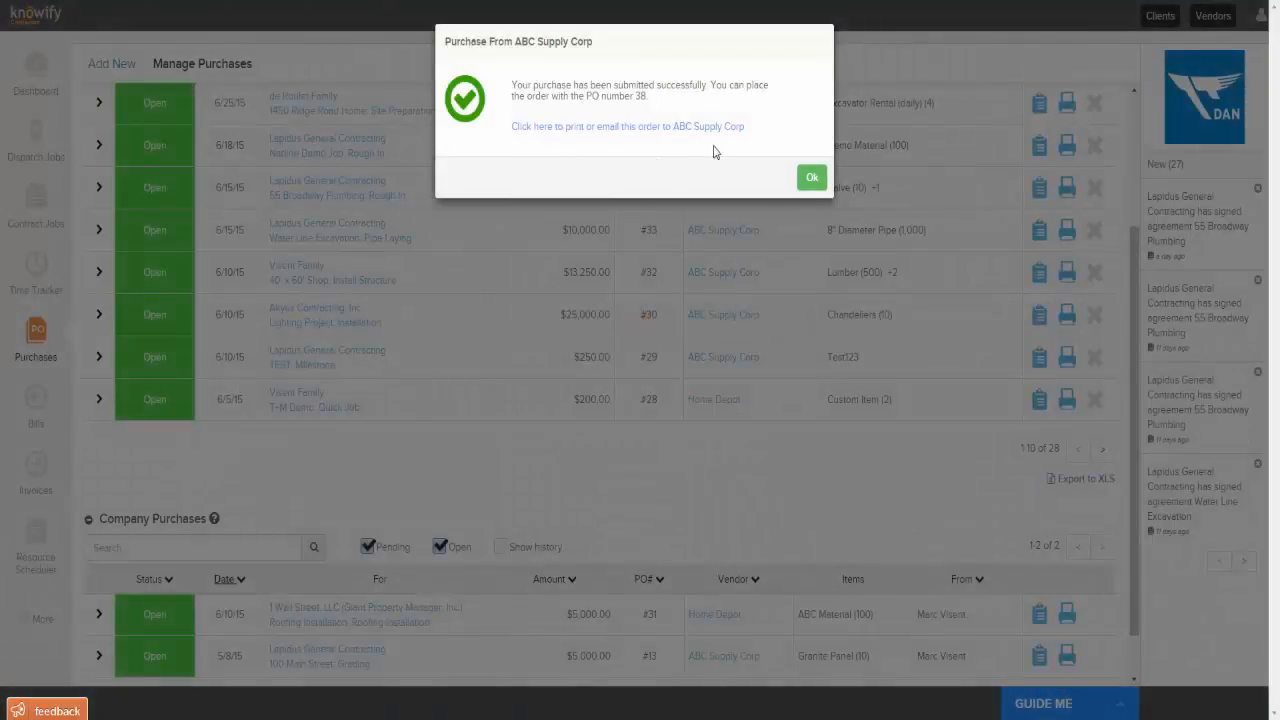
left_click(812, 179)
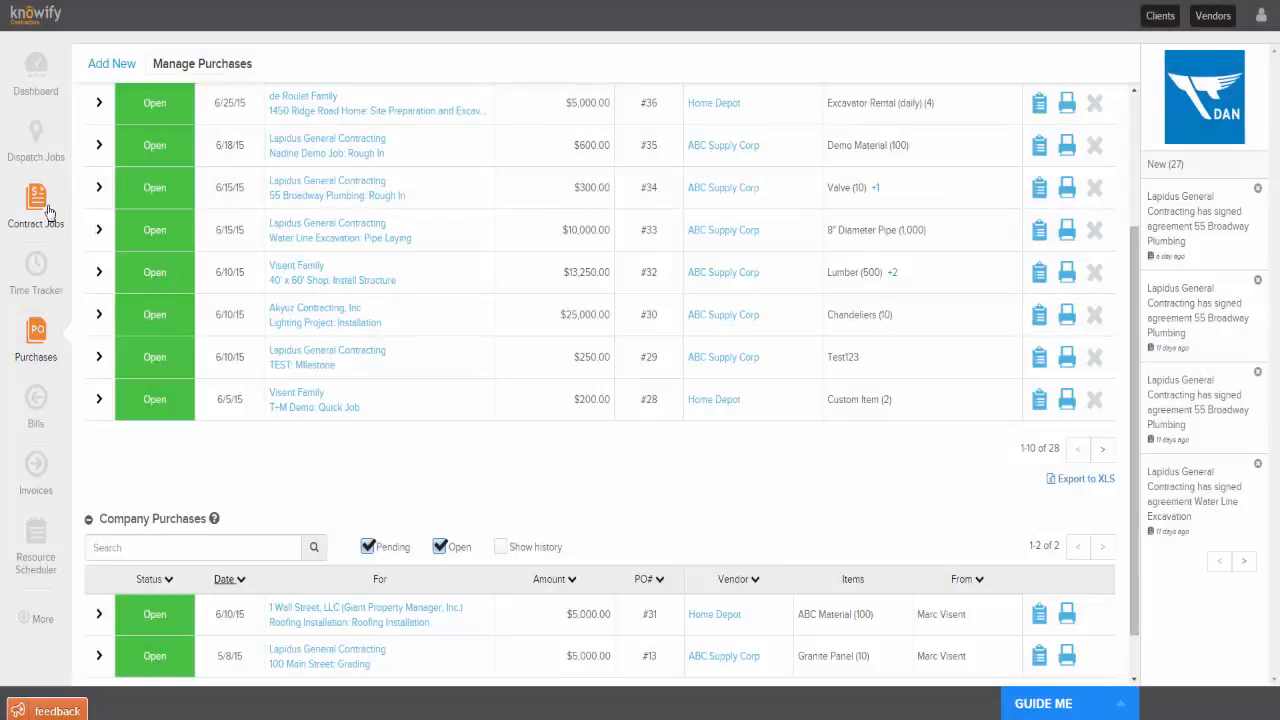
left_click(36, 205)
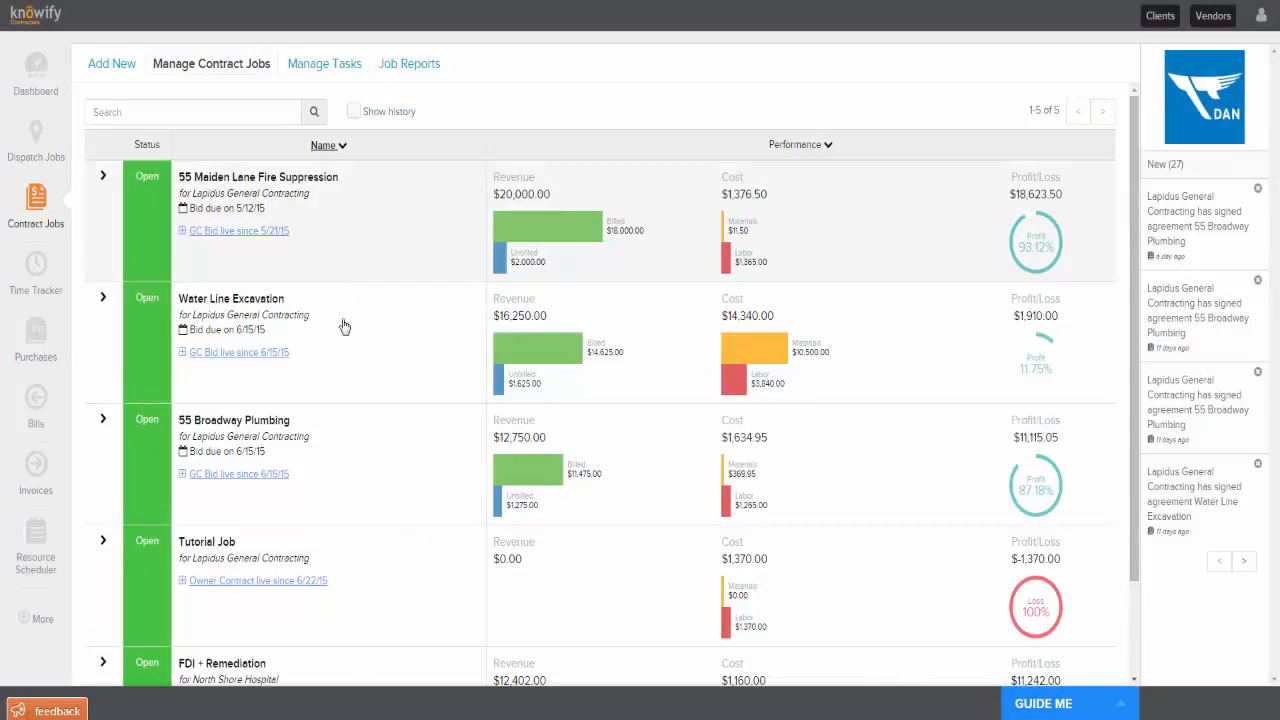
Review Tutorial Job's Plan & Track phases for the excavator rental cost and logged crew hours
left_click(391, 584)
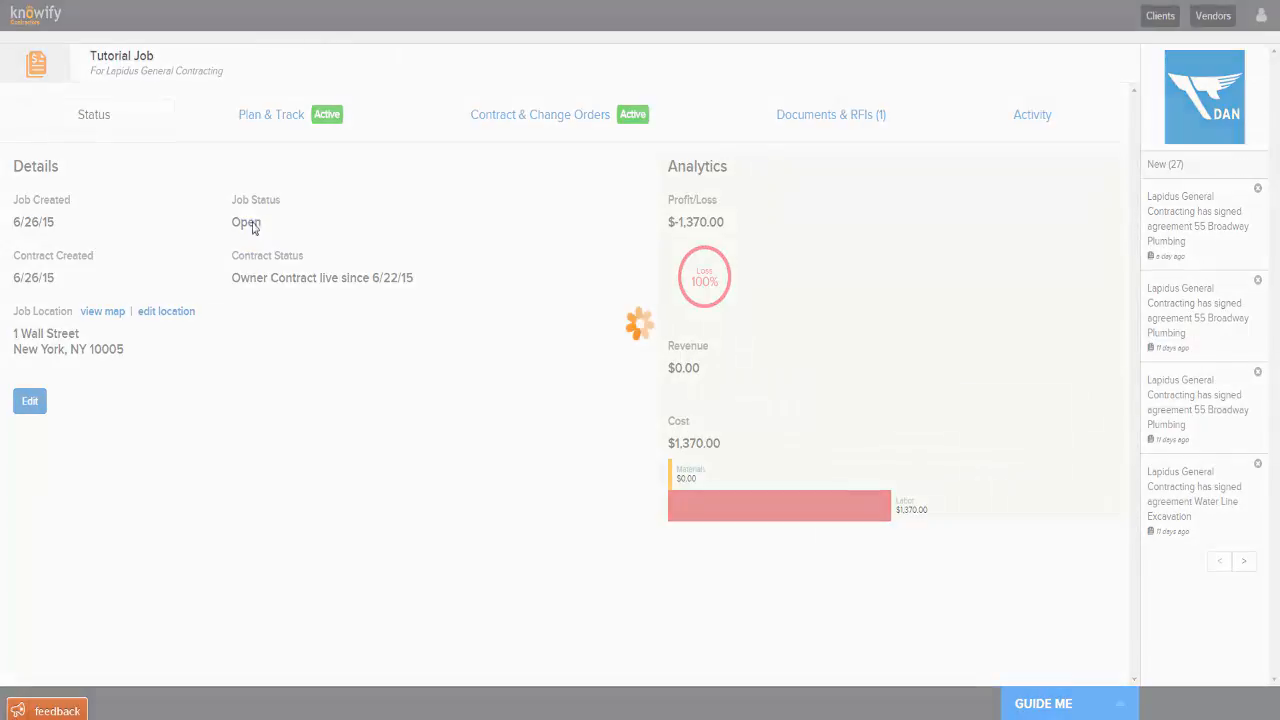
left_click(273, 118)
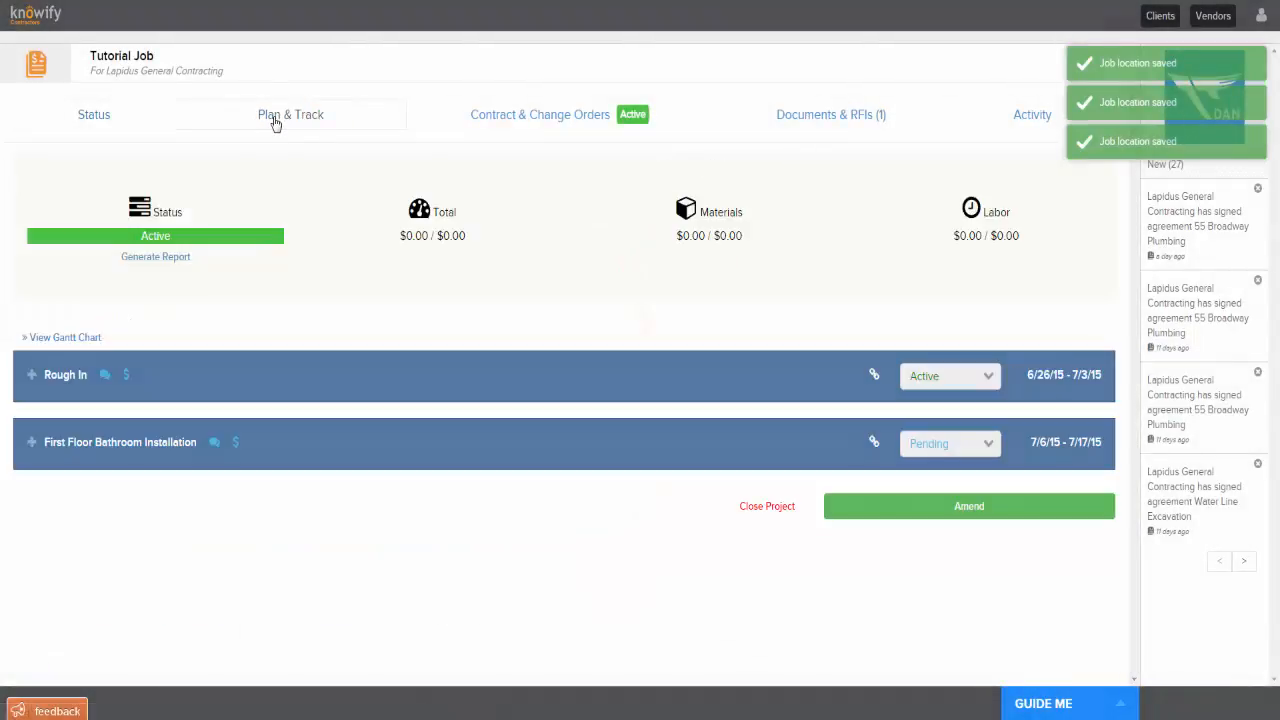
left_click(228, 365)
scroll(294, 312, "down", 1)
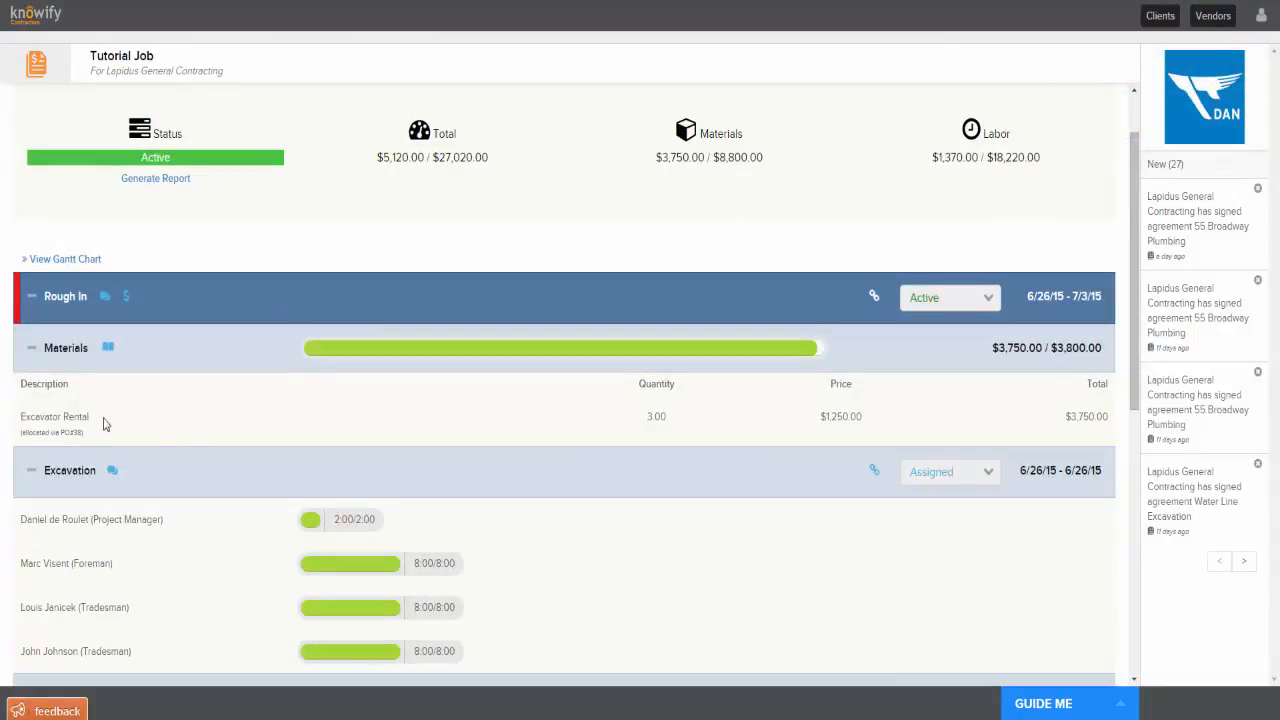
scroll(351, 476, "down", 2)
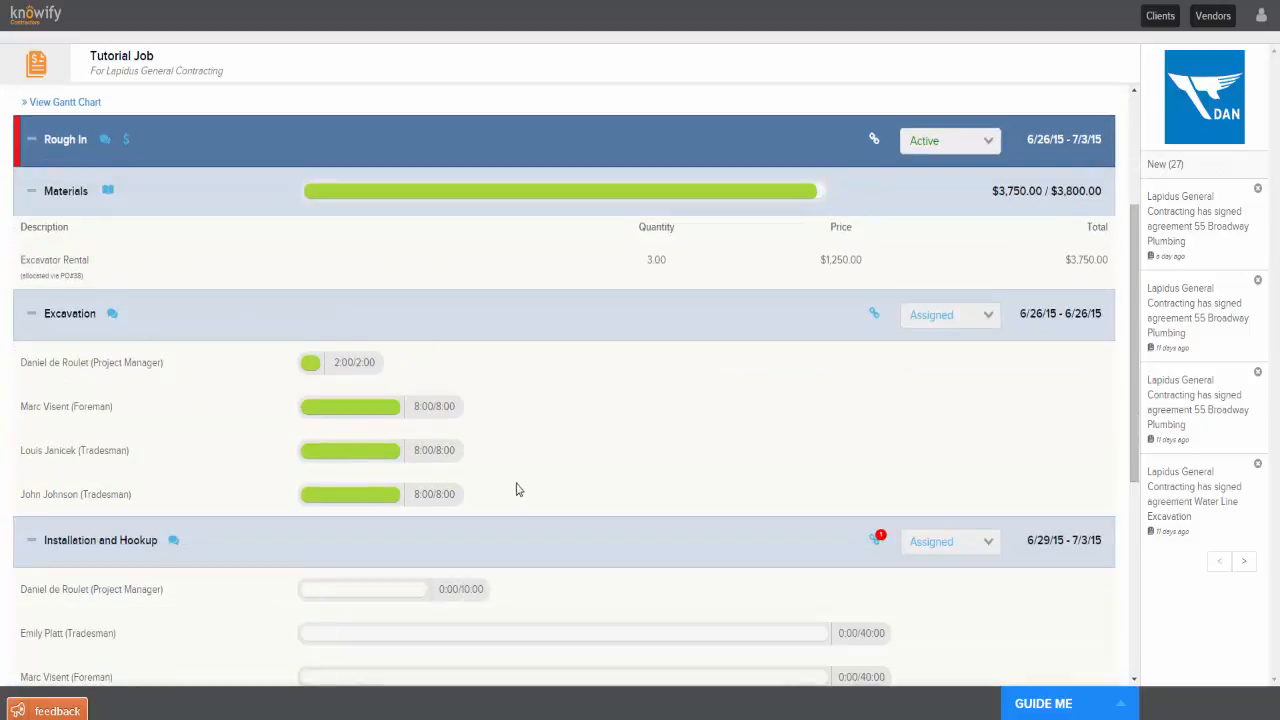
scroll(510, 488, "up", 1)
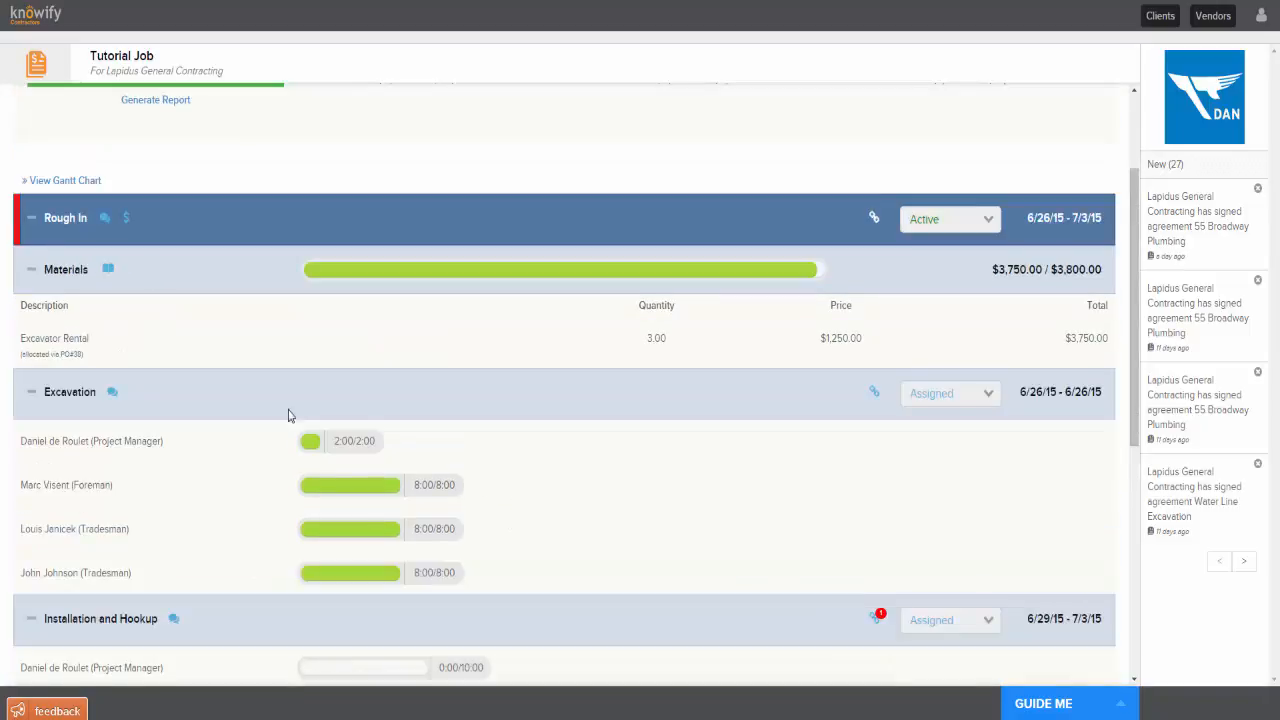
scroll(515, 240, "up", 1)
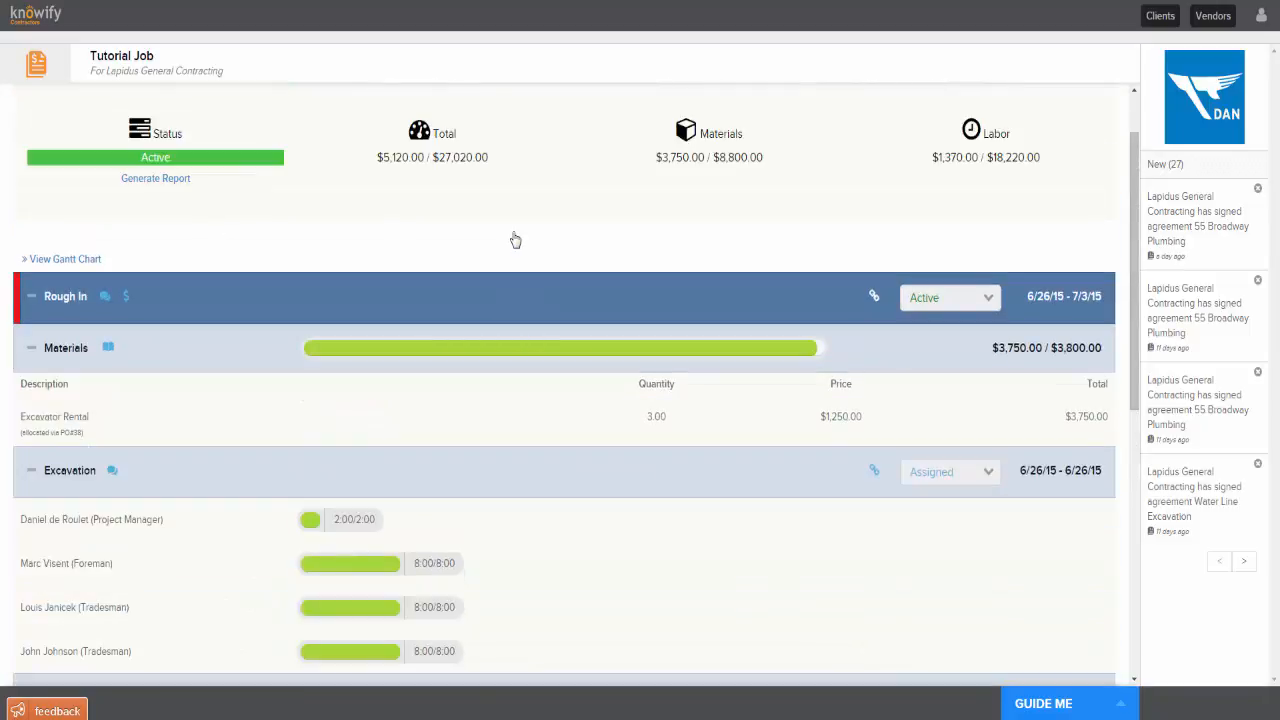
scroll(515, 239, "down", 1)
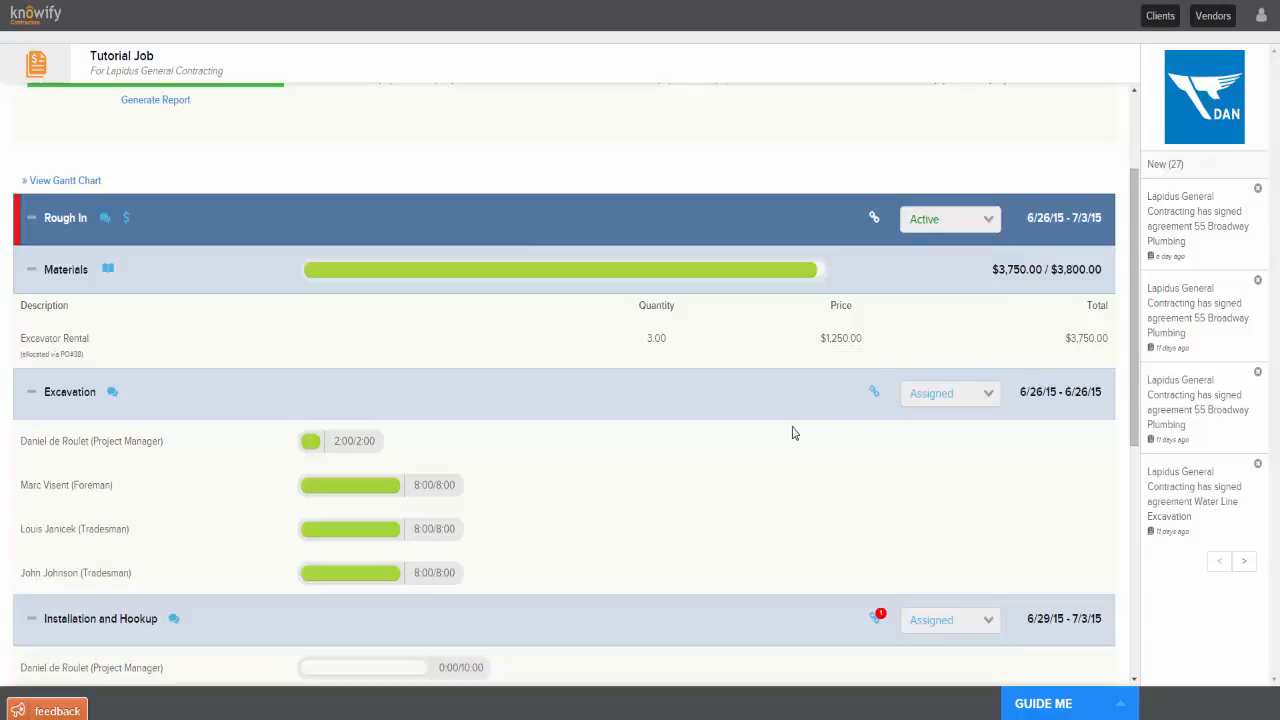
scroll(782, 438, "down", 3)
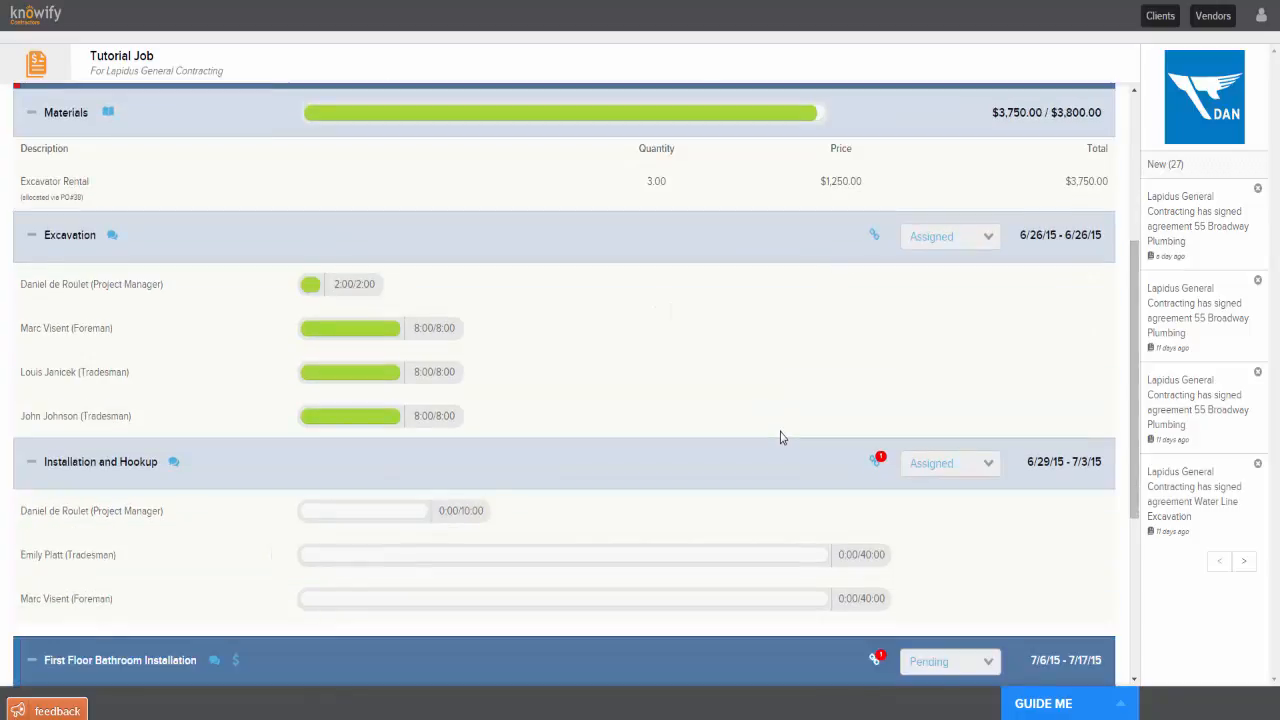
scroll(782, 438, "up", 1)
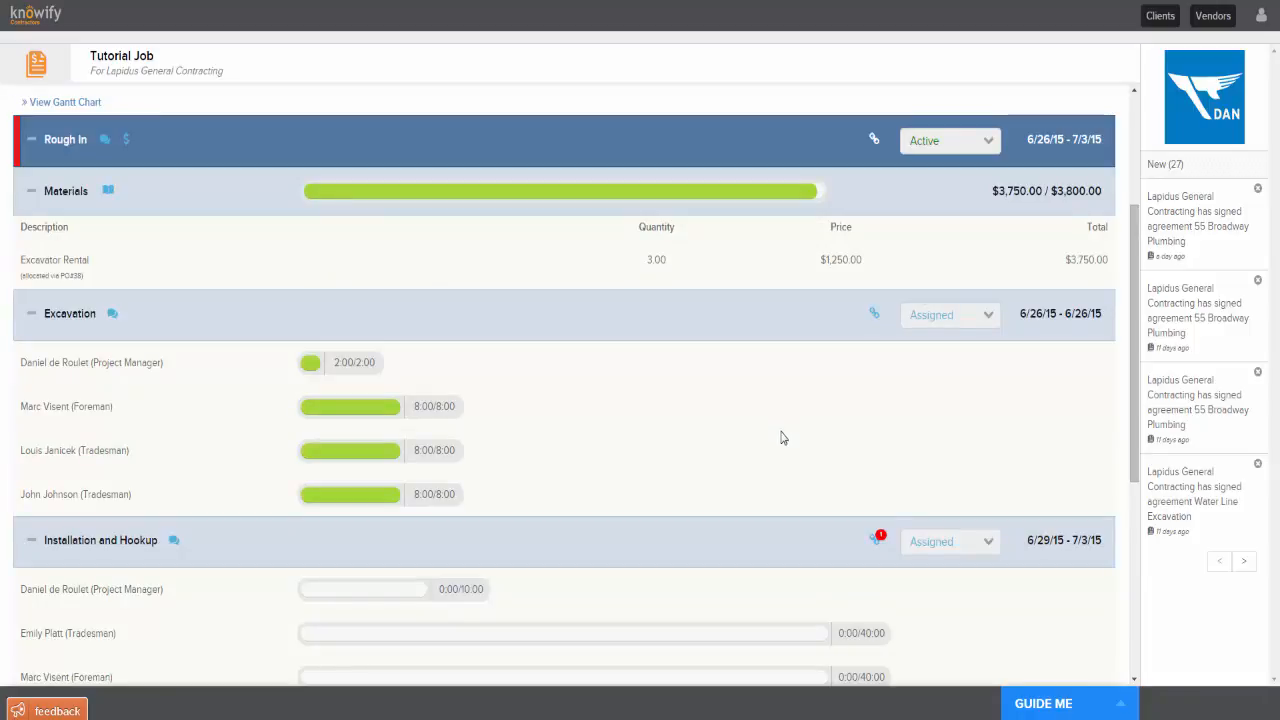
scroll(782, 438, "down", 6)
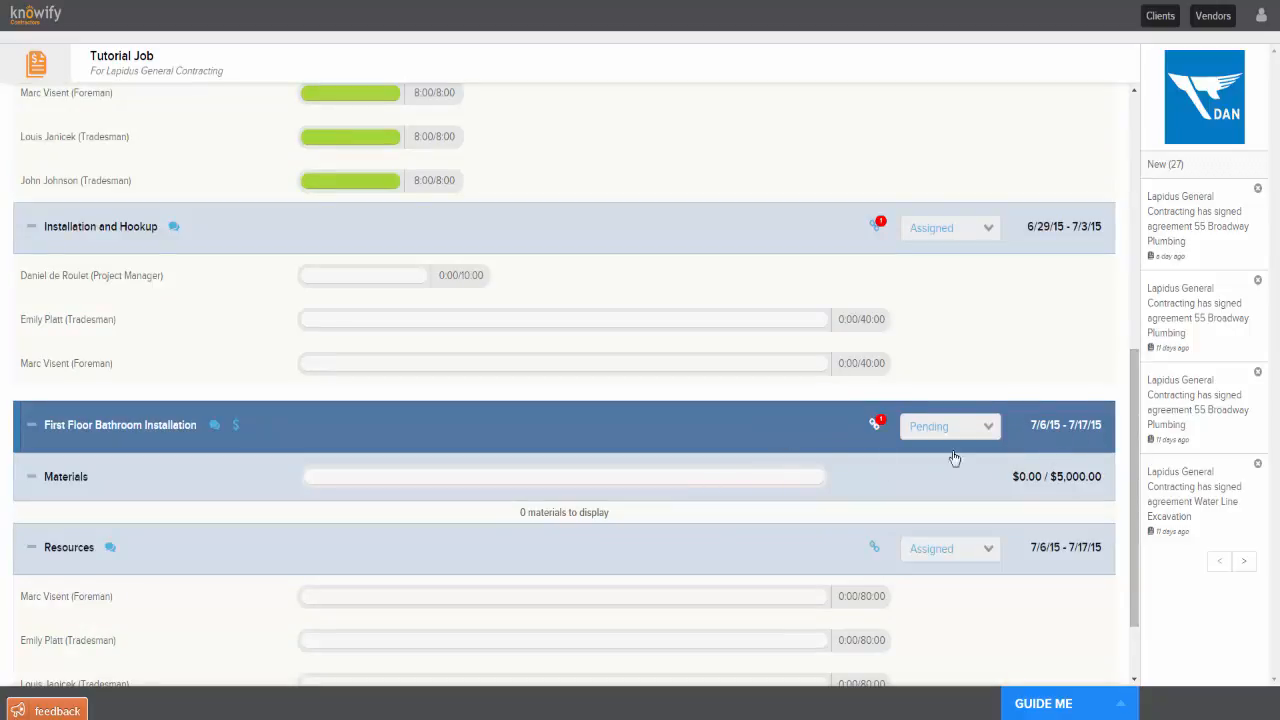
scroll(698, 476, "up", 6)
scroll(698, 476, "up", 5)
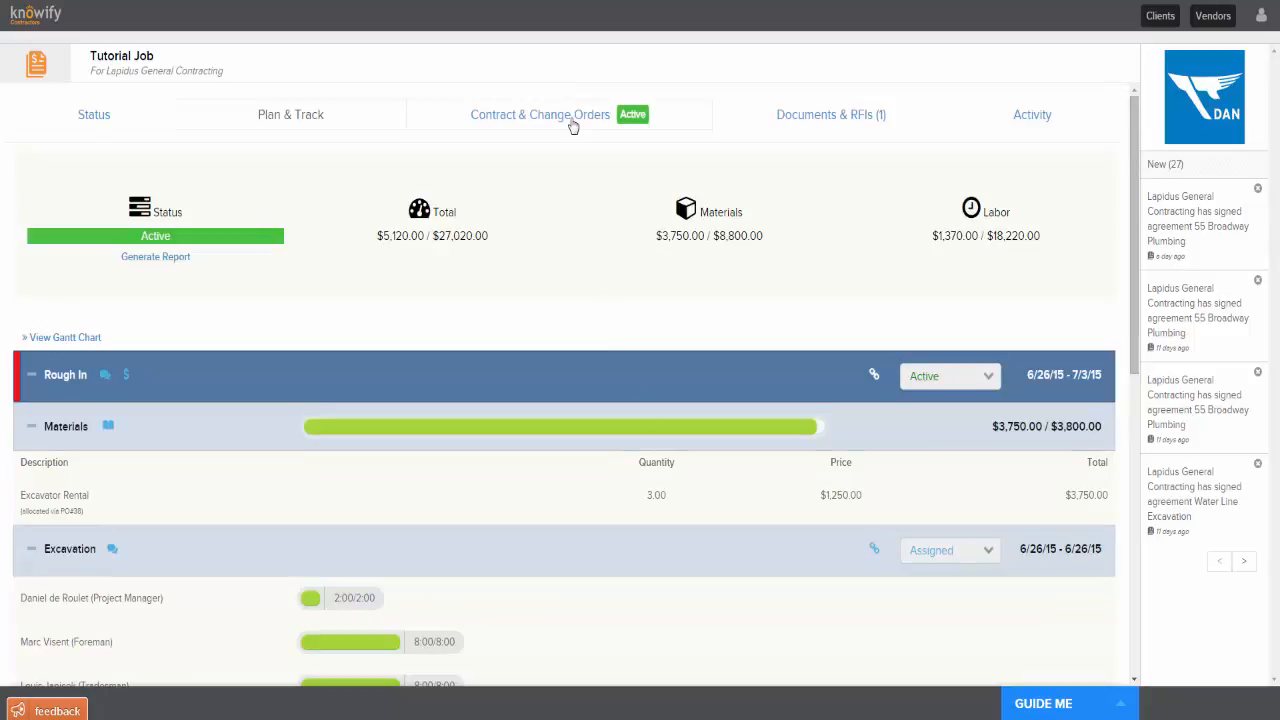
left_click(573, 122)
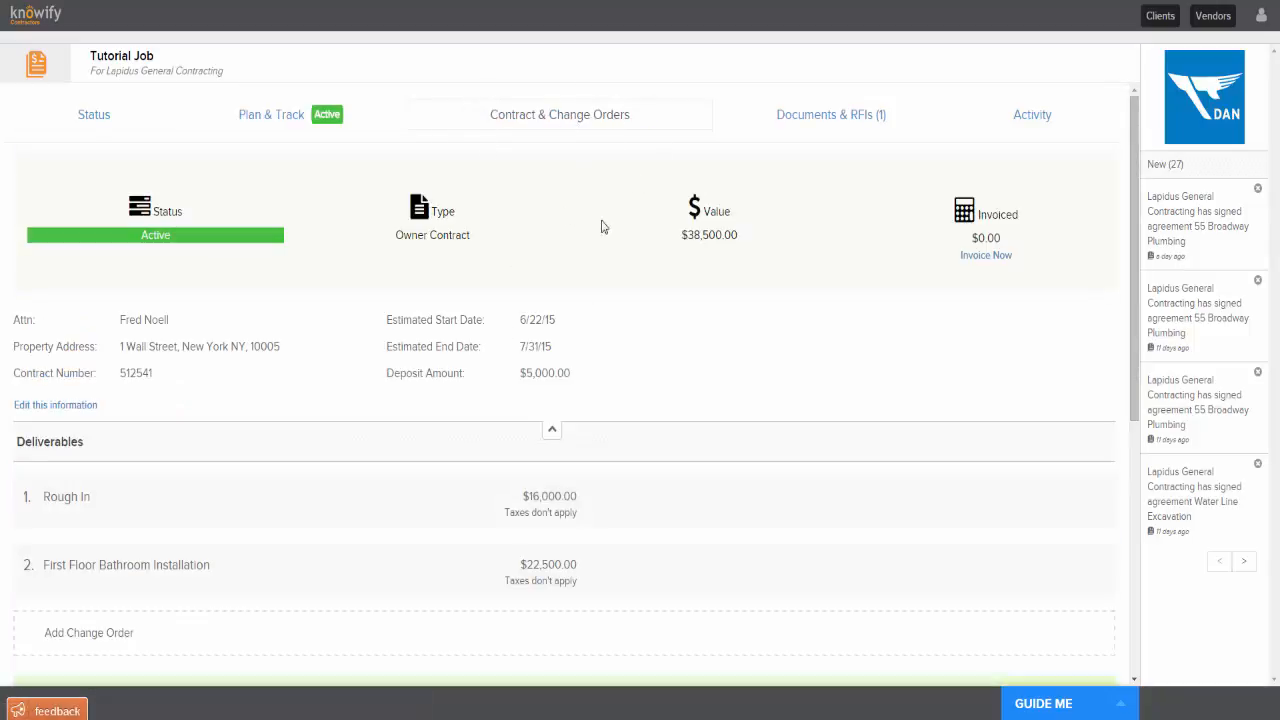
Create change order 'Change 1' for $2,000.00 and send it to Lapidus General Contracting for e-signature
scroll(672, 317, "down", 2)
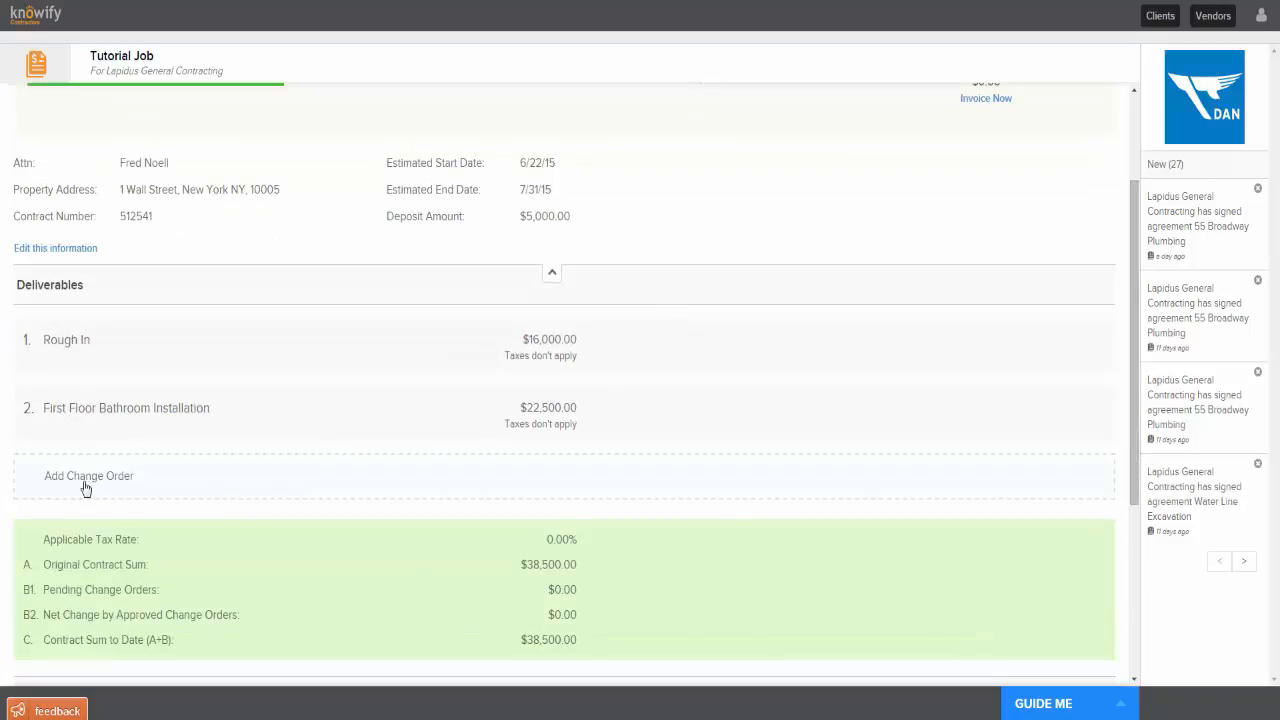
left_click(370, 500)
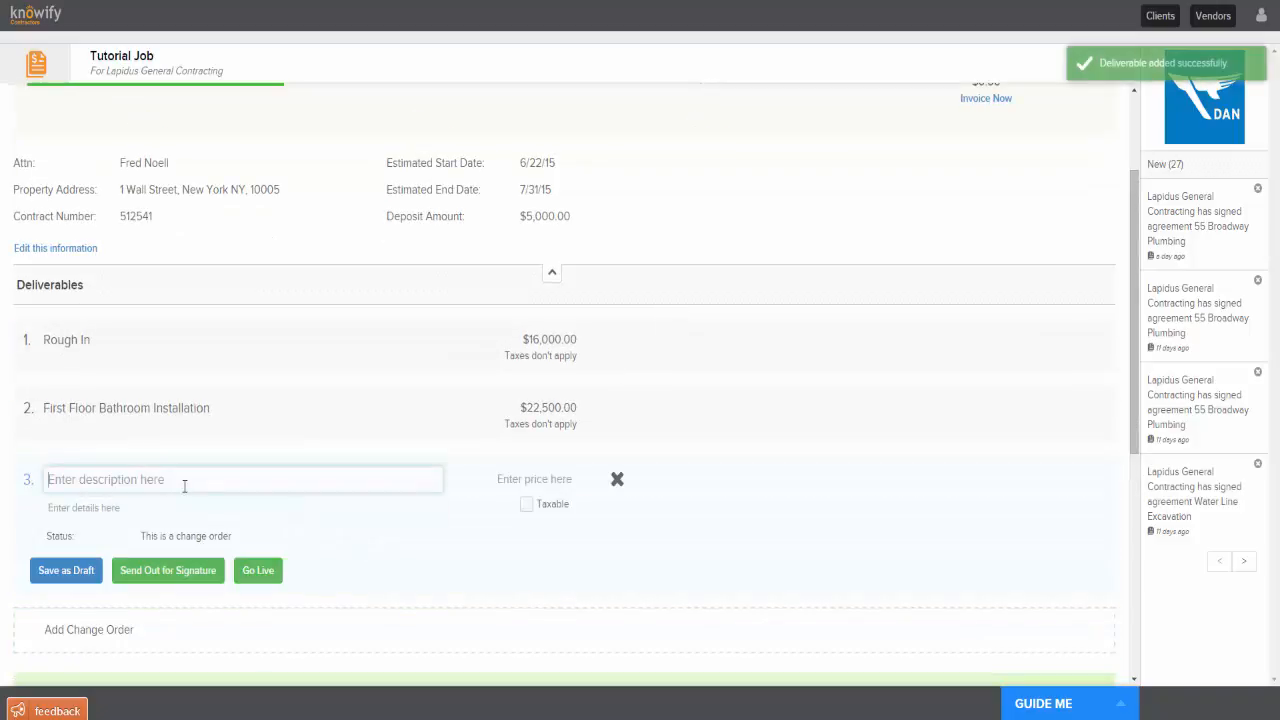
type("Change 1")
left_click(533, 478)
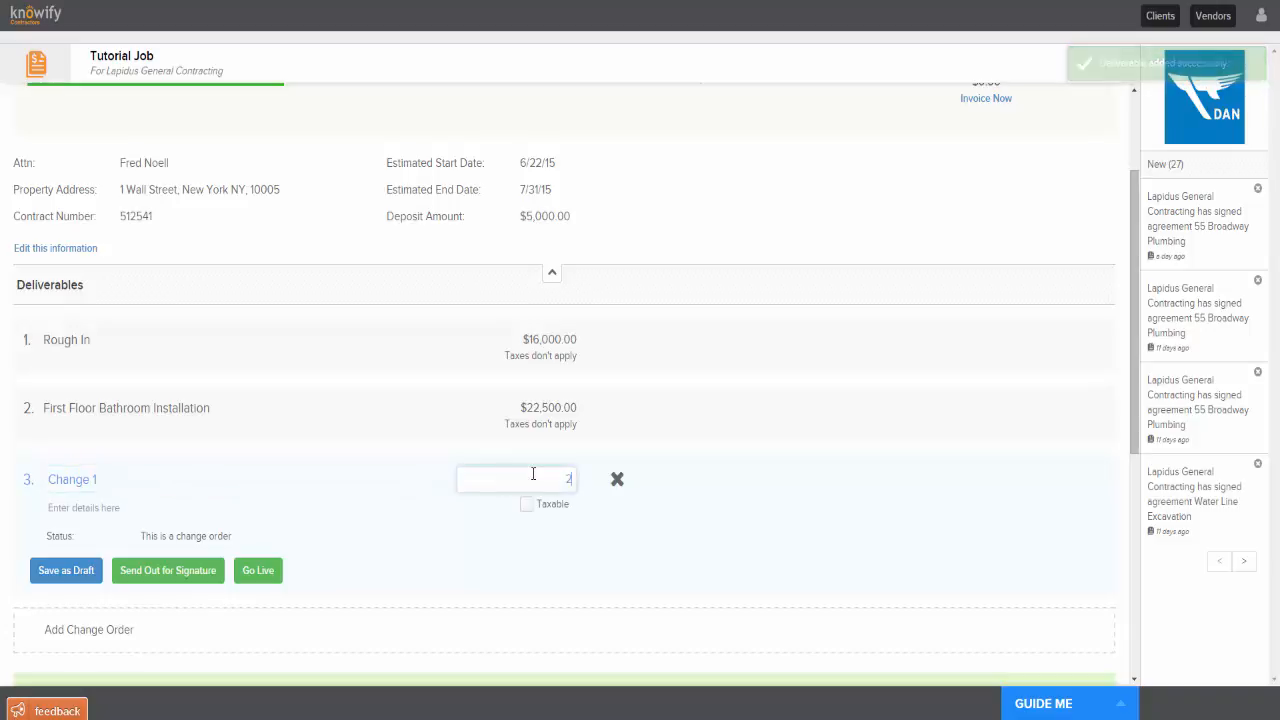
type("2000")
left_click(457, 571)
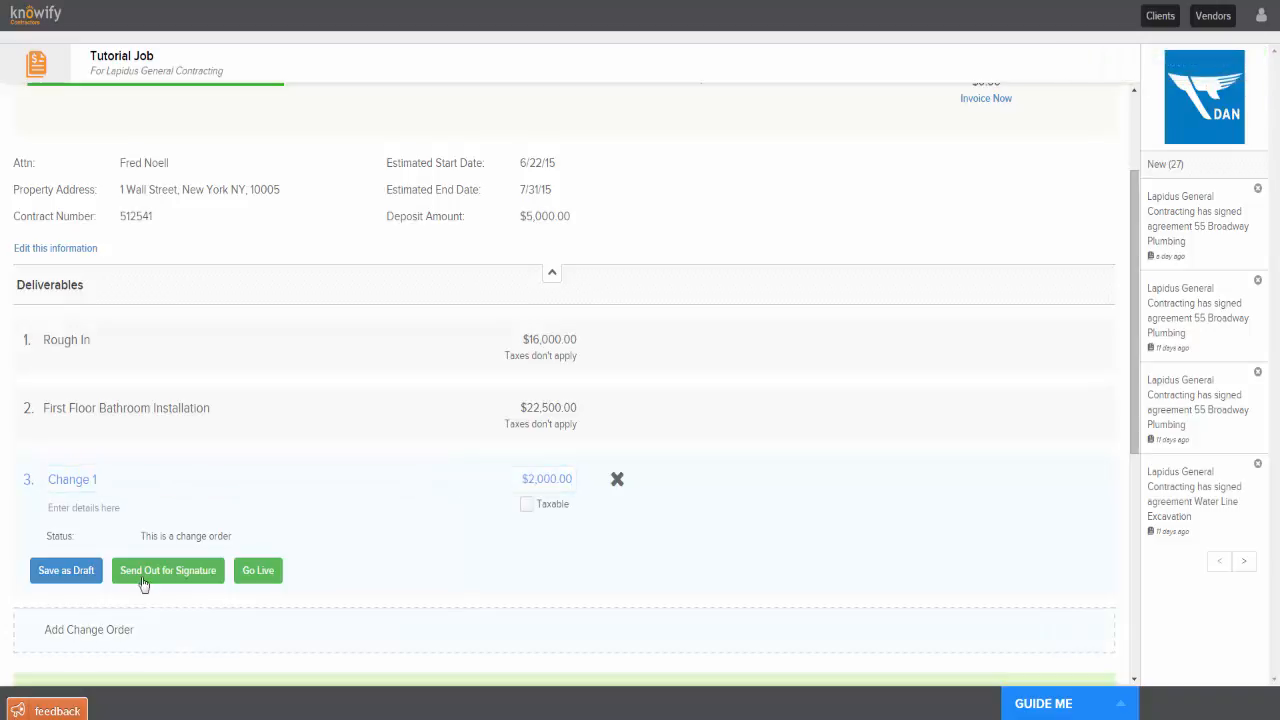
left_click(146, 577)
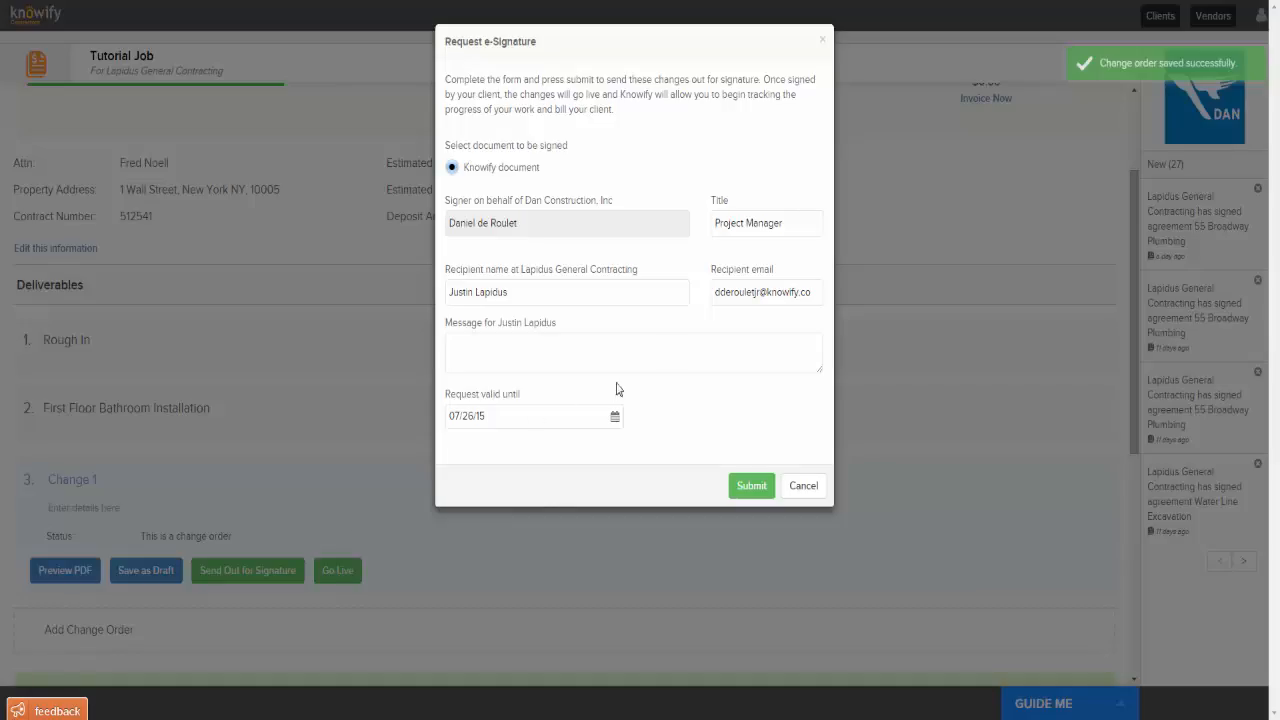
left_click(820, 293)
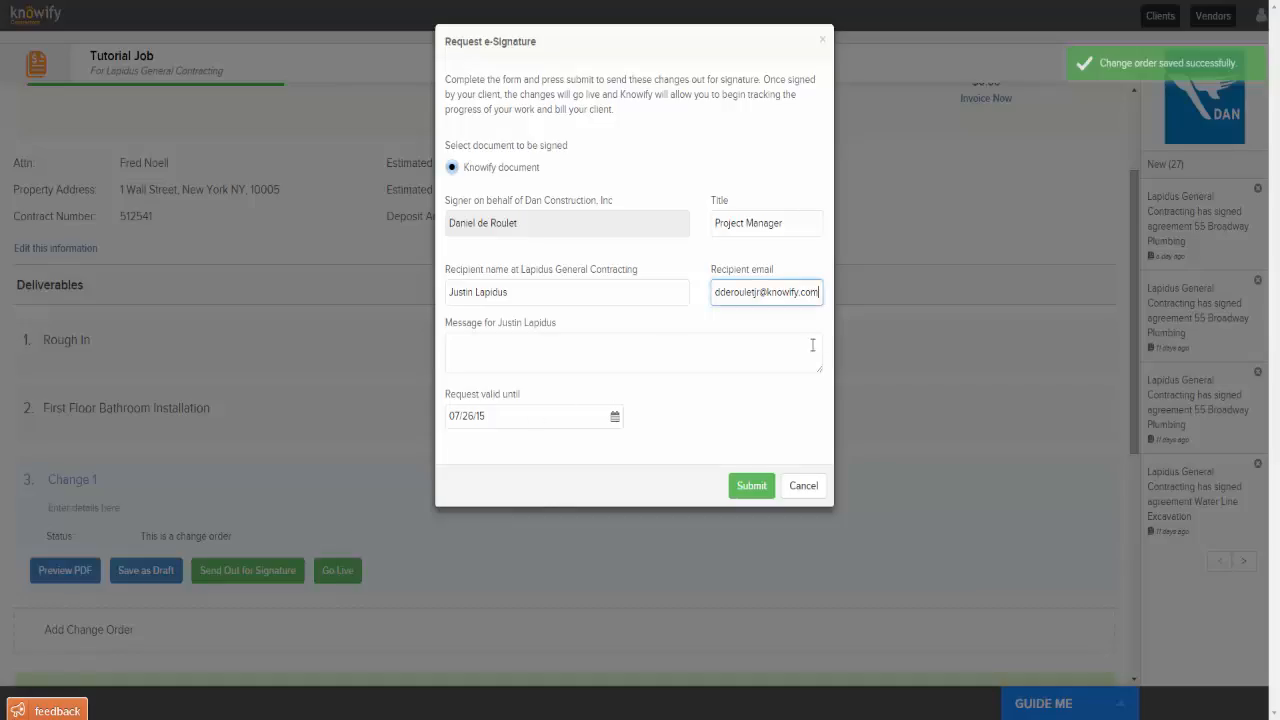
left_click(750, 490)
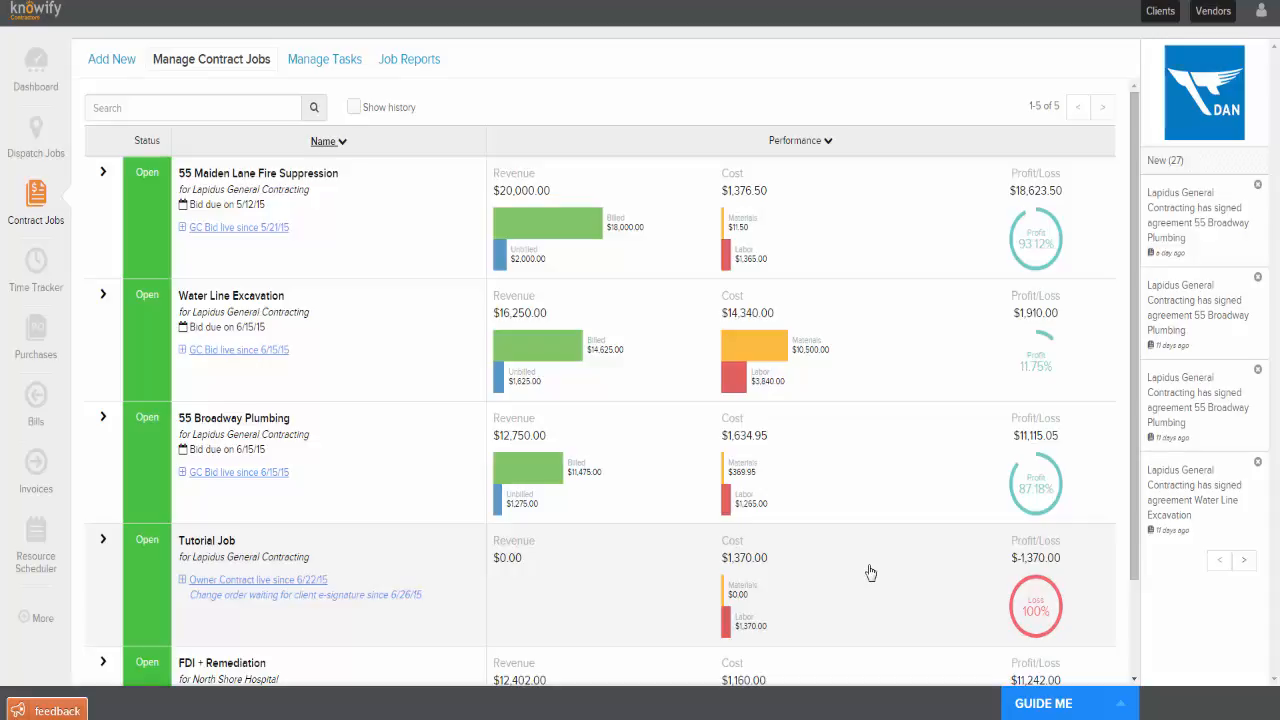
Review Tutorial Job's Documents & RFIs and the $5,000.00 invoice, ending on Plan & Track
left_click(870, 572)
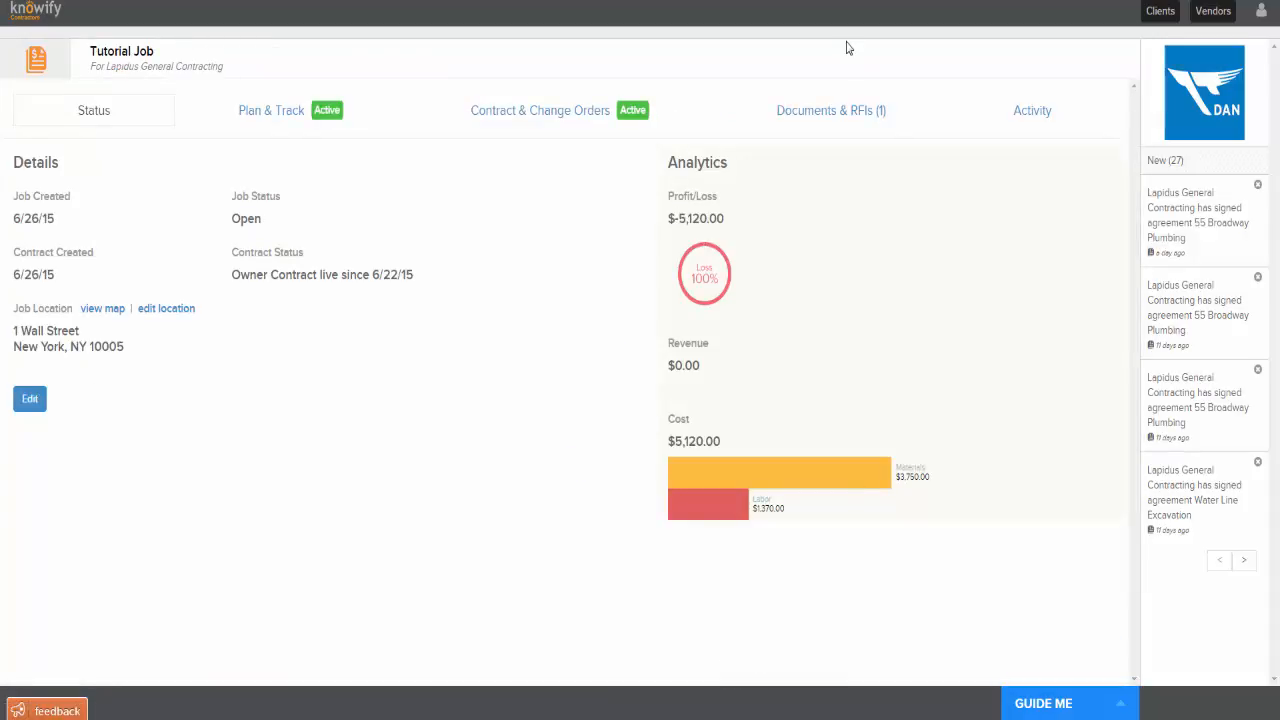
left_click(838, 112)
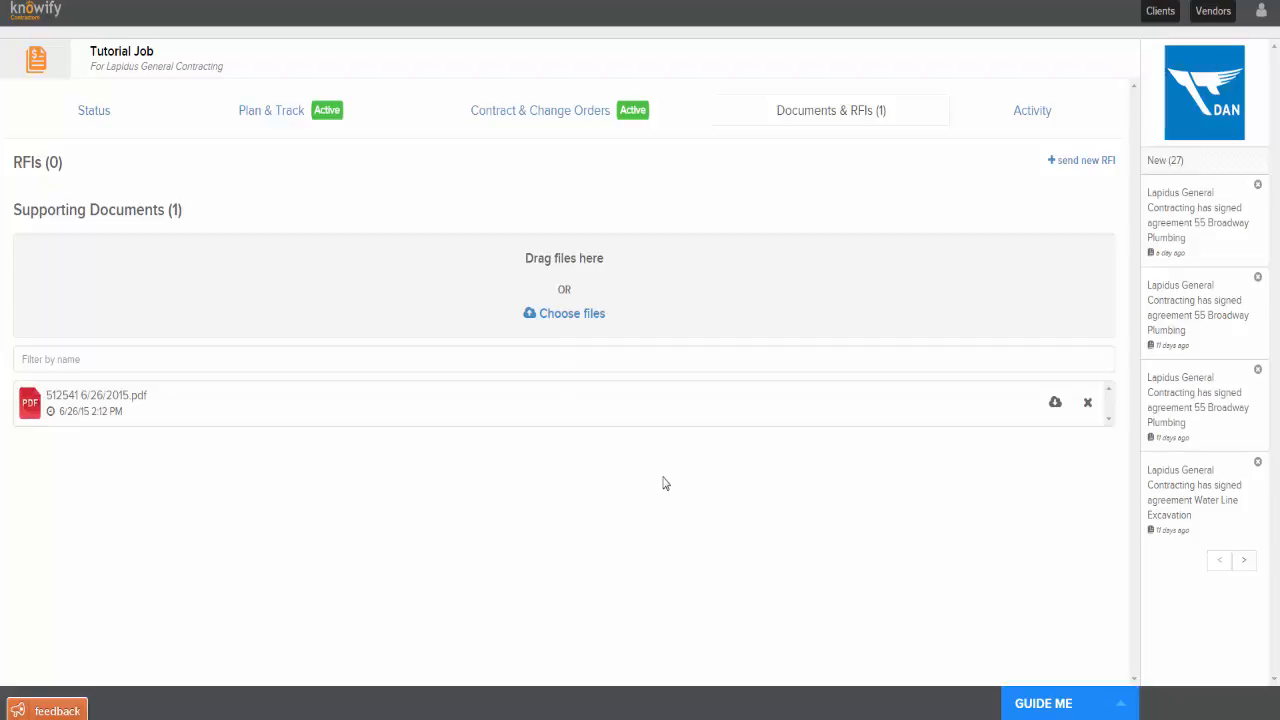
left_click(1038, 113)
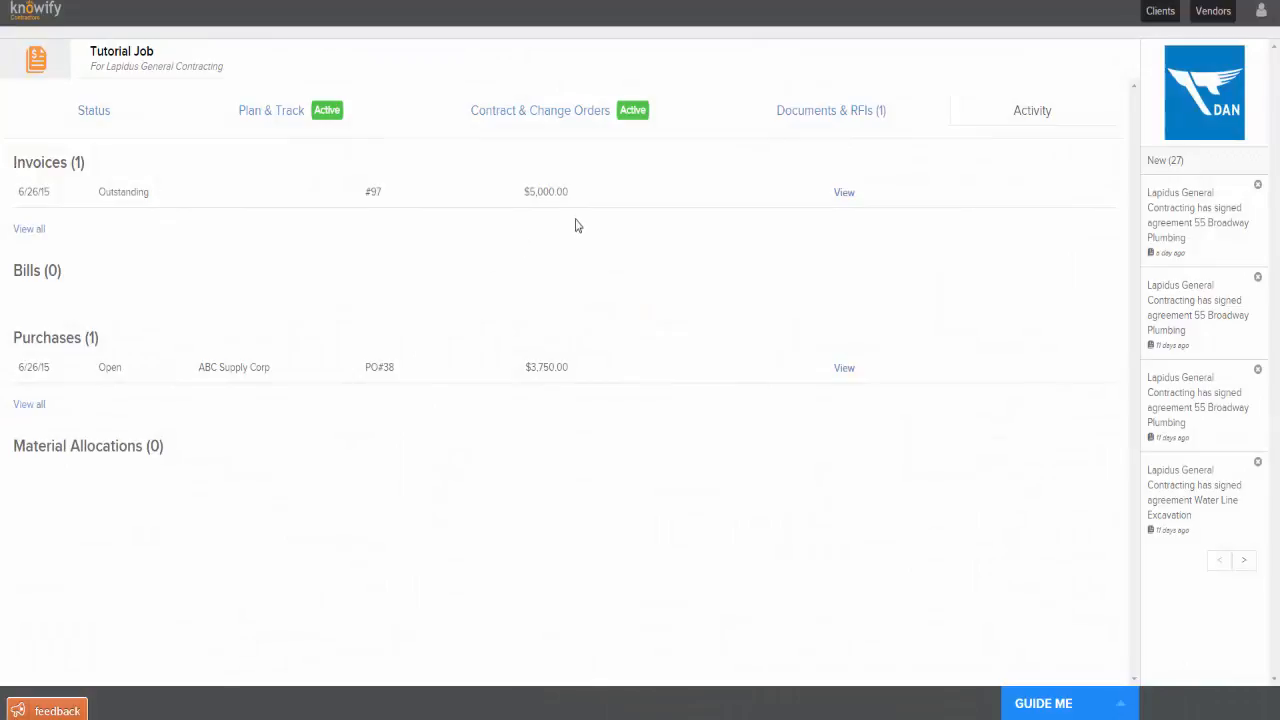
left_click_drag(528, 193, 560, 192)
left_click(296, 128)
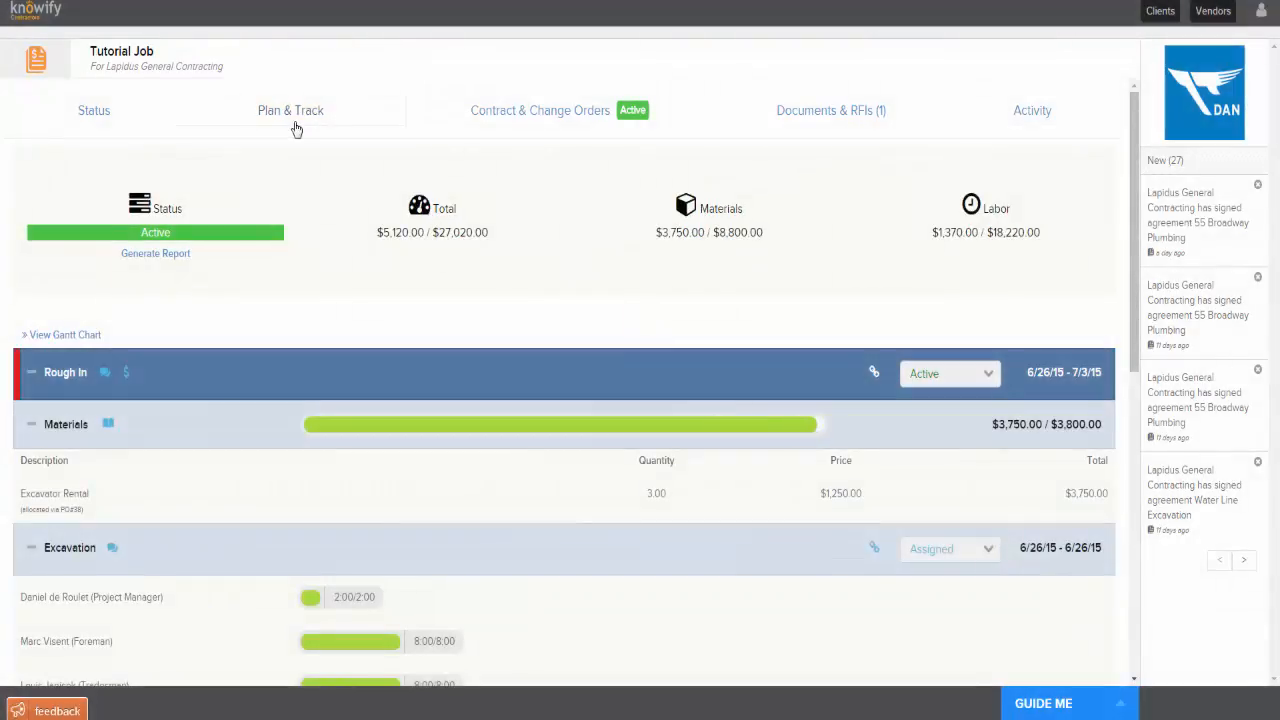